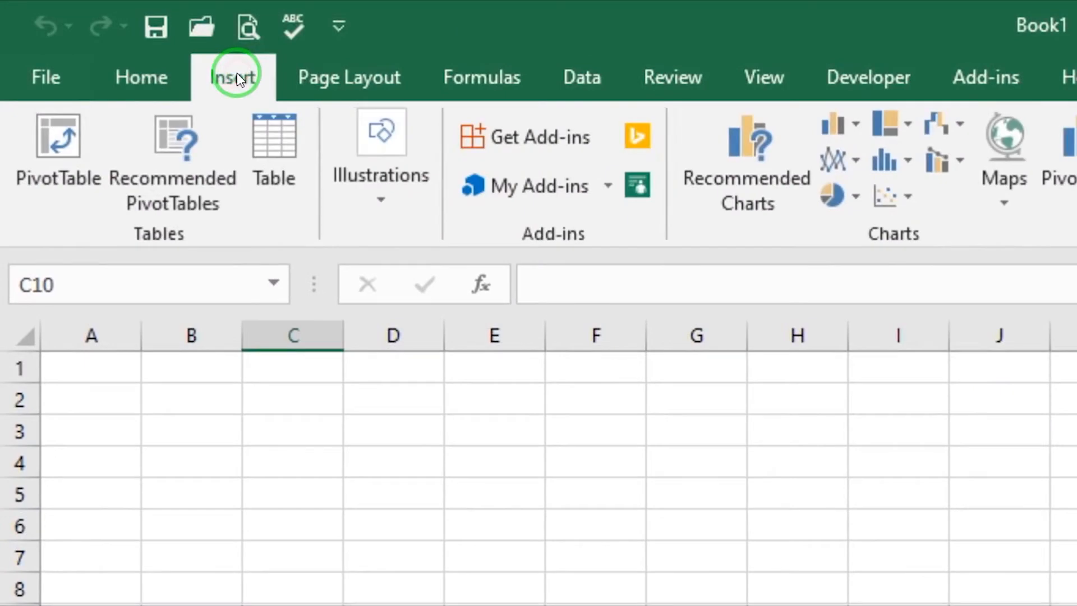
Step: Insert the picture 3d-4.jpg from the Picture folder inside this device's Pictures folder
left_click(373, 184)
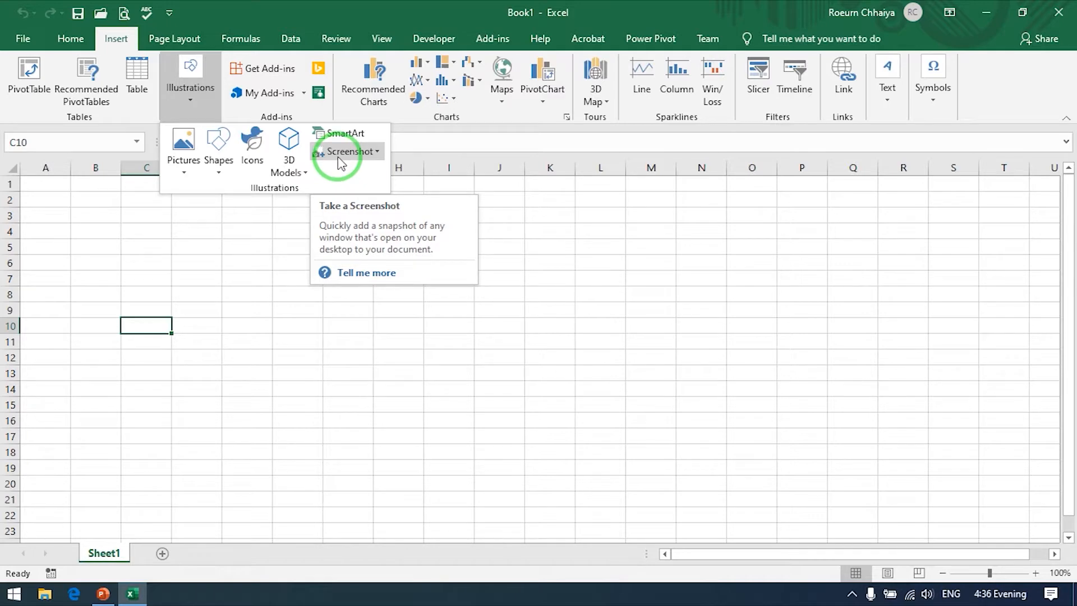
left_click(189, 177)
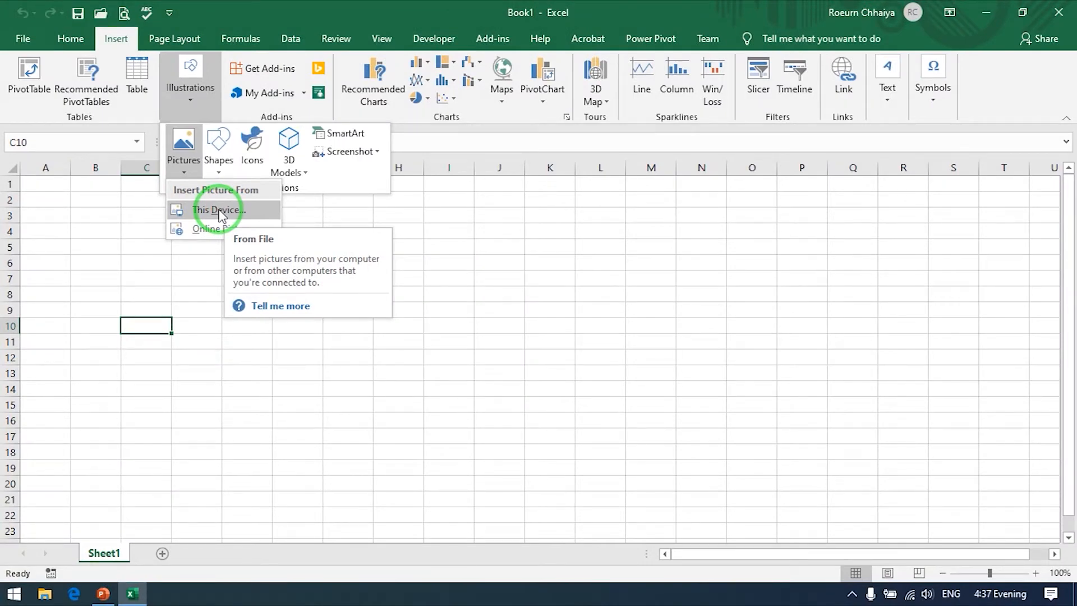
left_click(219, 210)
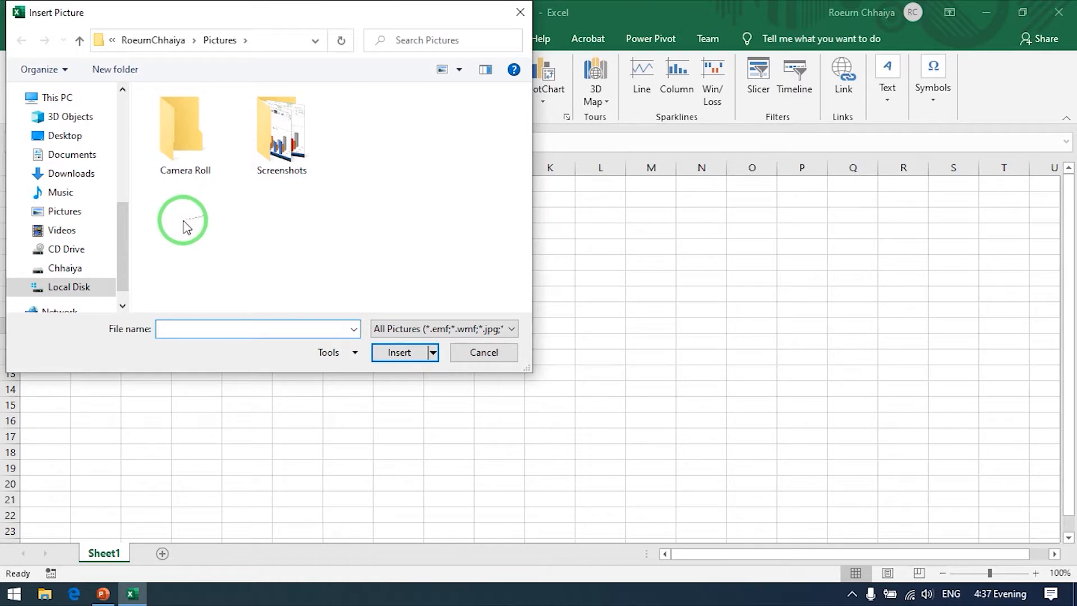
left_click(68, 216)
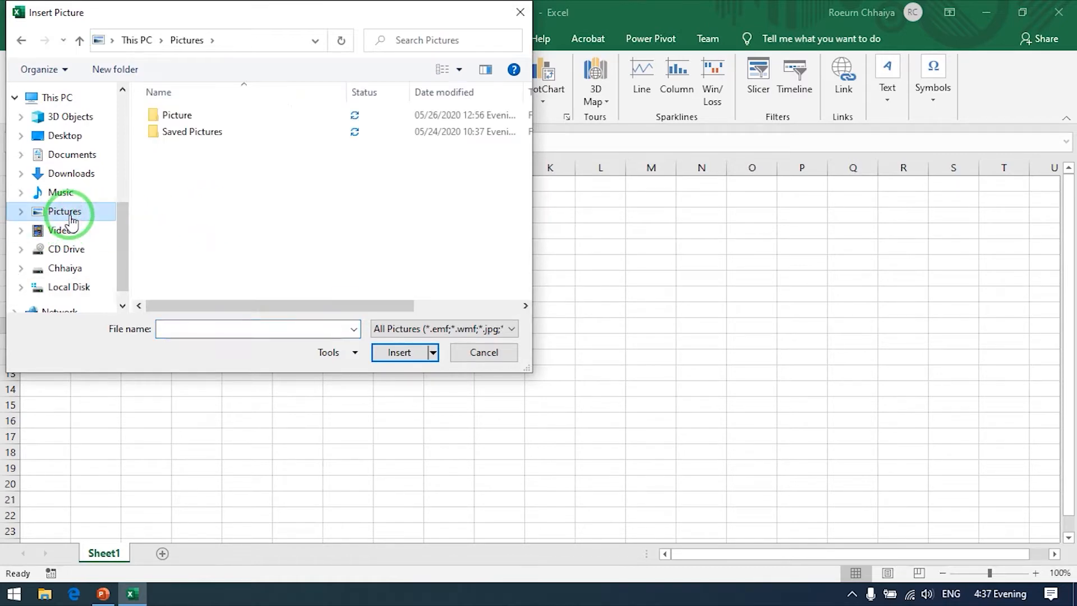
double_click(192, 113)
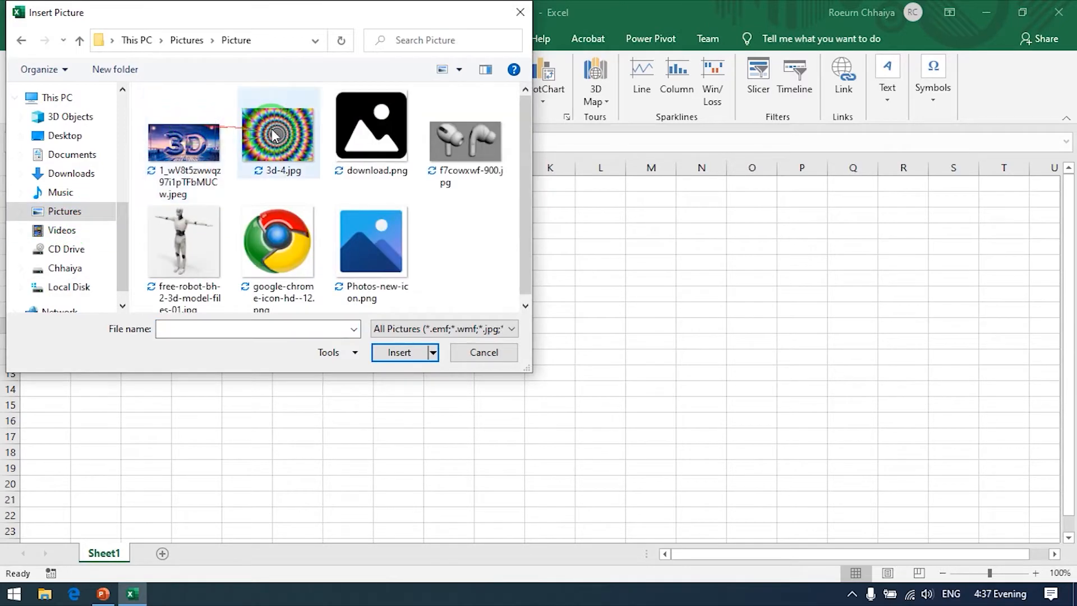
left_click(286, 133)
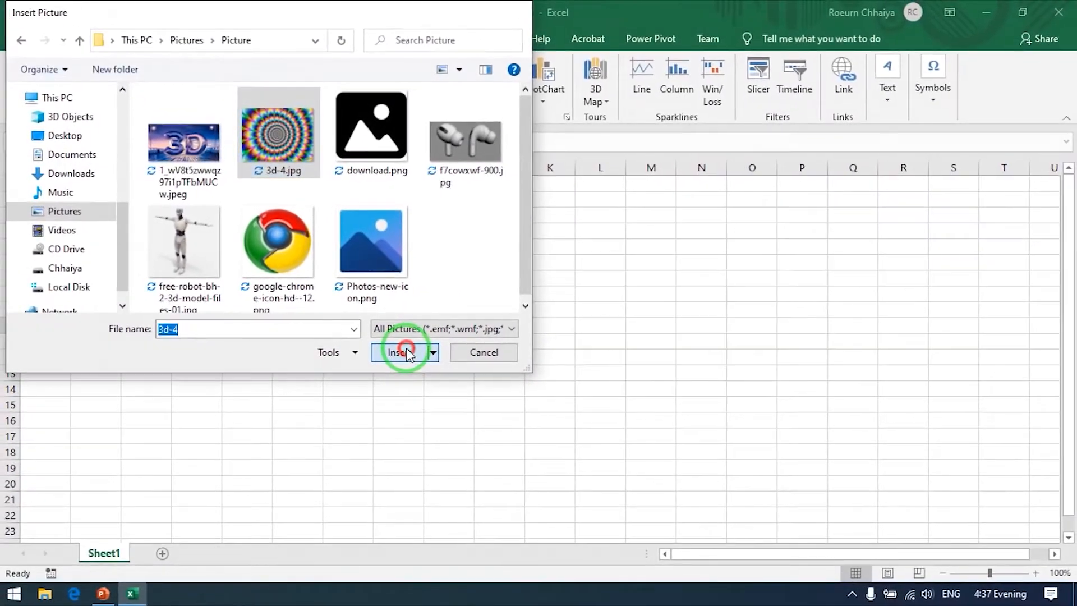
left_click(456, 338)
Step: Move the inserted picture into view and shrink it proportionally to about 9.23 cm high and 12.3 cm wide
left_click_drag(463, 353, 340, 205)
left_click_drag(675, 271, 675, 295)
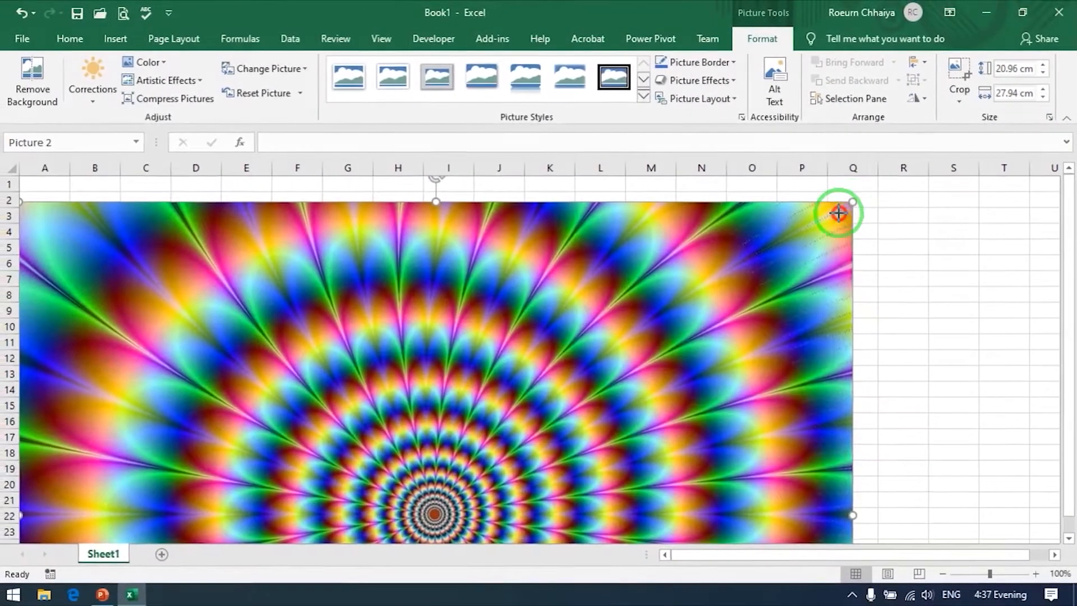
left_click_drag(628, 301, 0, 605)
left_click_drag(450, 420, 450, 420)
left_click_drag(399, 461, 512, 234)
left_click_drag(446, 312, 441, 293)
left_click_drag(670, 178, 537, 232)
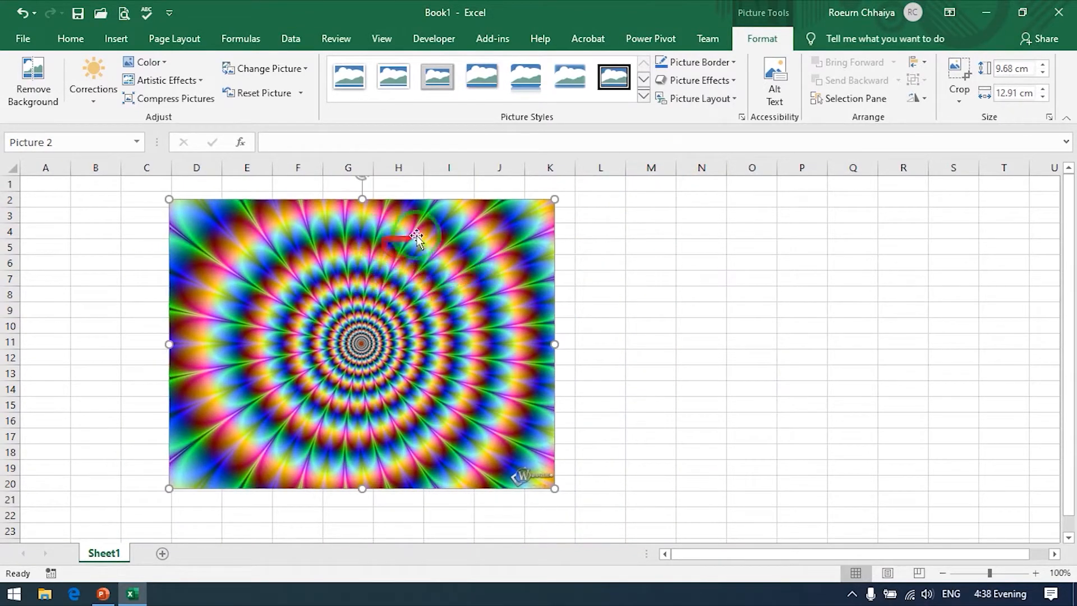
left_click_drag(555, 199, 536, 231)
left_click_drag(388, 258, 393, 281)
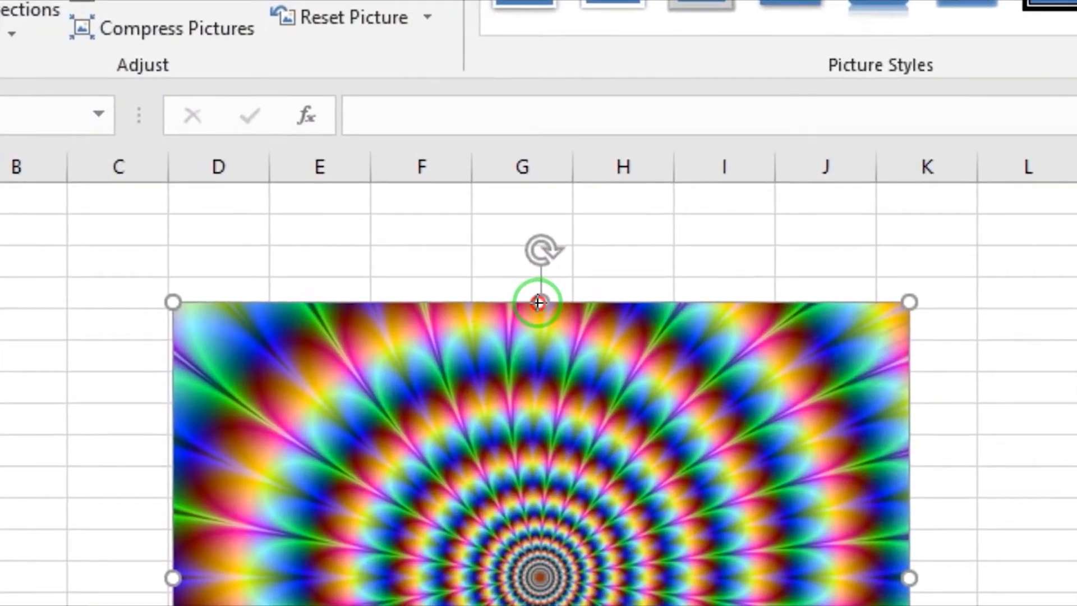
Step: Try squashing the picture from its upper edge to about 7.7 cm high, and undo that height change
left_click_drag(538, 303, 545, 359)
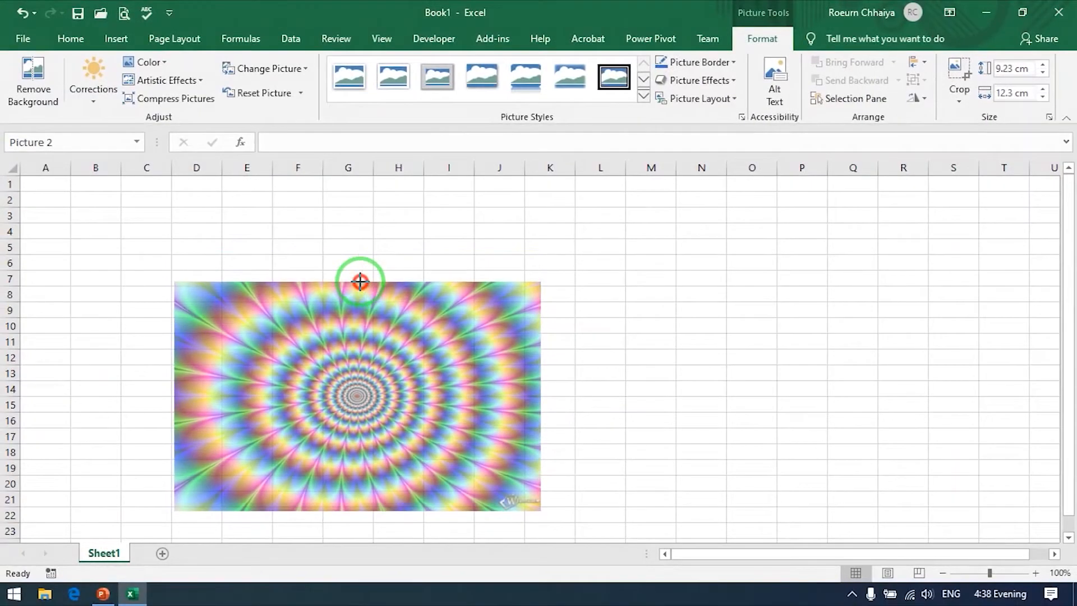
left_click_drag(360, 281, 360, 282)
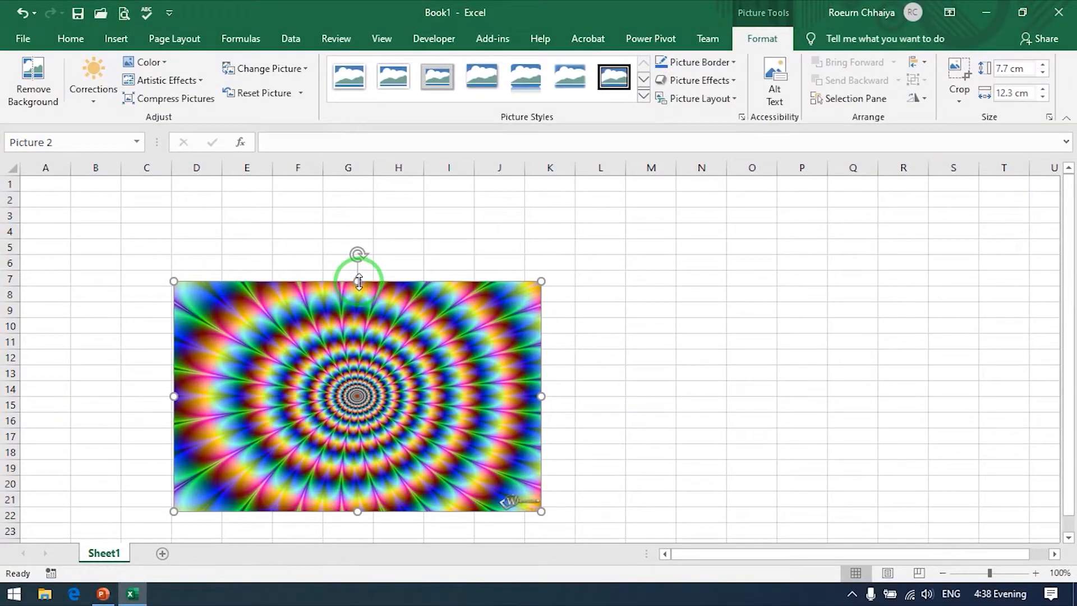
key("ctrl+z")
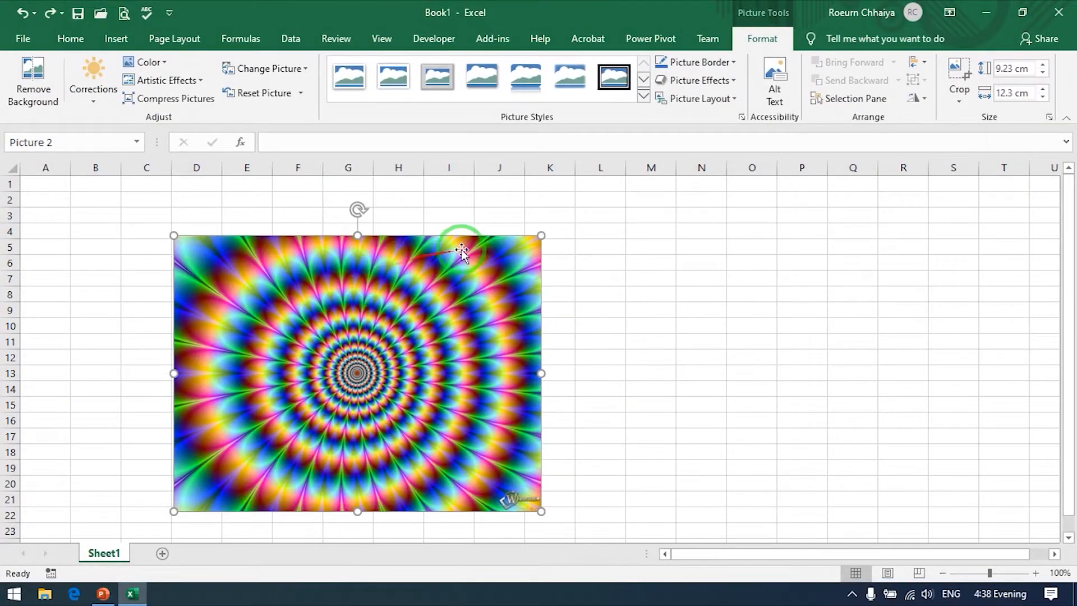
Step: Resize the picture from its corner and side edges to about 8.8 cm high and 12.01 cm wide
left_click_drag(542, 236, 546, 233)
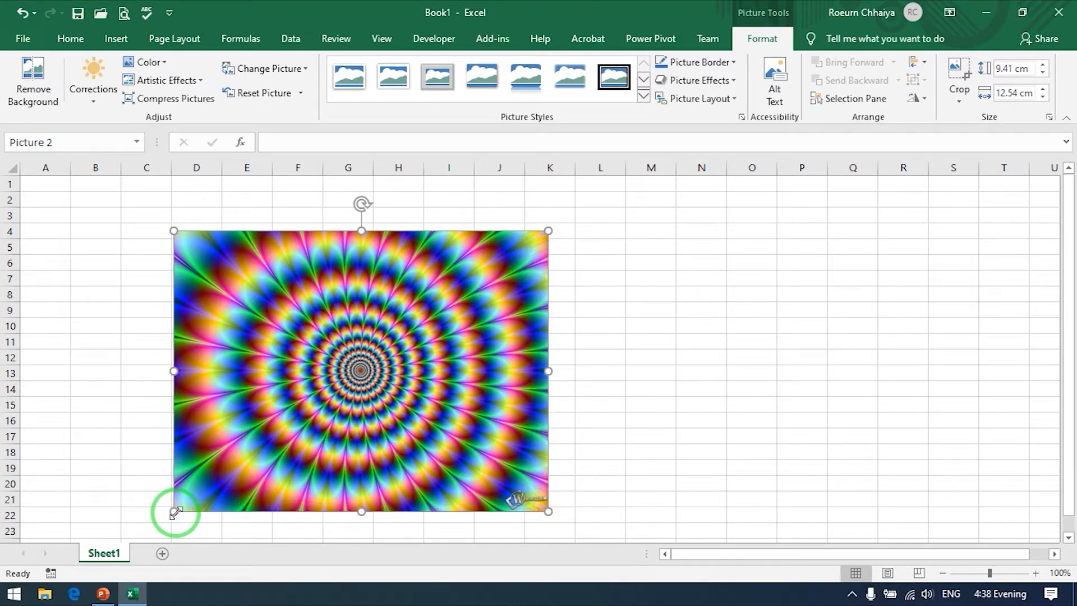
mouse_move(174, 370)
left_mouse_down()
mouse_move(189, 371)
mouse_move(176, 371)
left_mouse_up()
left_click_drag(548, 373, 530, 371)
left_click_drag(354, 230, 355, 240)
mouse_move(354, 511)
left_mouse_down()
mouse_move(355, 492)
mouse_move(356, 503)
left_mouse_up()
Step: Try rotating the picture a quarter turn clockwise, and undo the rotation
left_click_drag(356, 213, 371, 212)
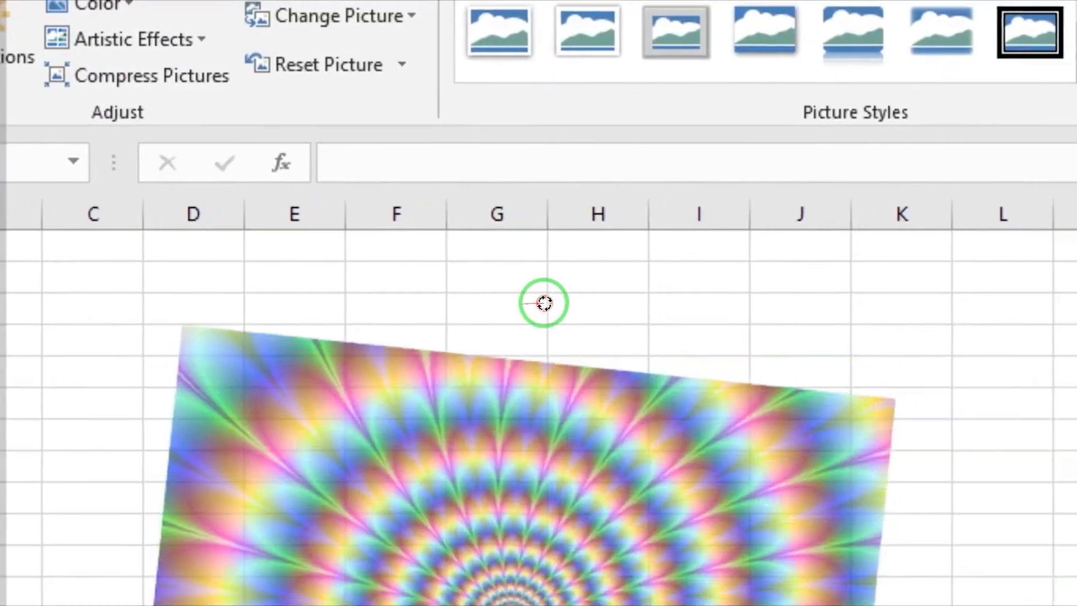
left_click_drag(544, 303, 520, 331)
left_click_drag(359, 225, 455, 373)
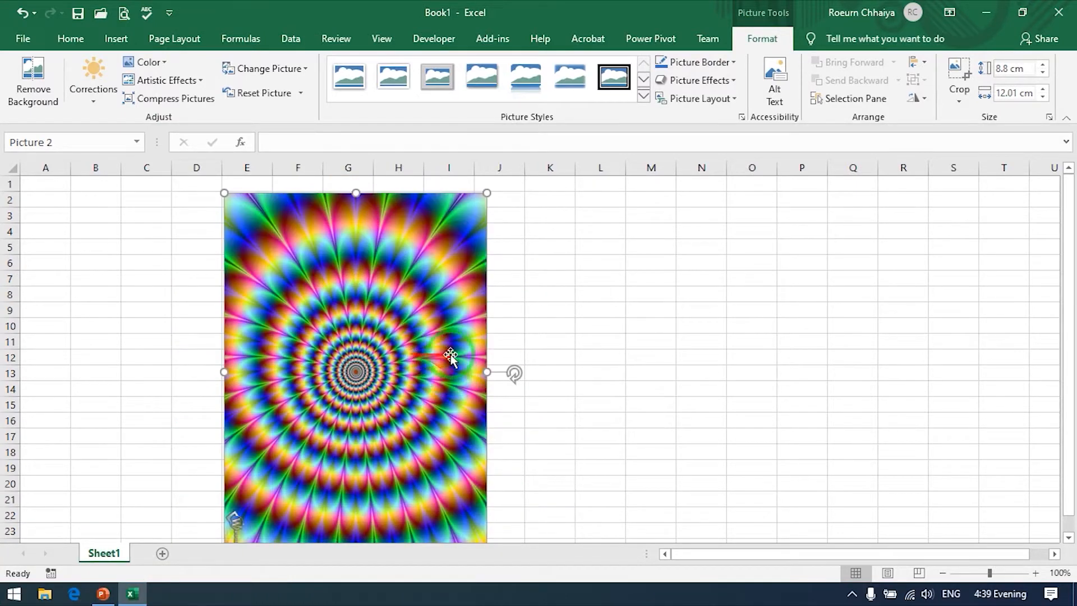
key("ctrl+z")
Step: Deselect and reselect the picture, and examine the picture styles available for it
left_click(582, 292)
left_click(488, 301)
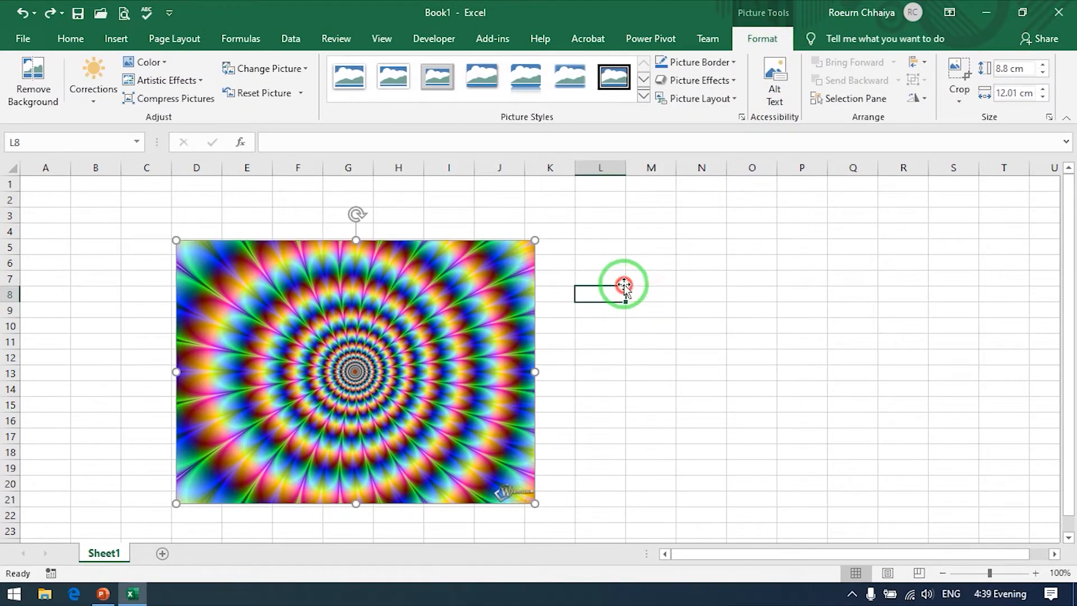
left_click(616, 293)
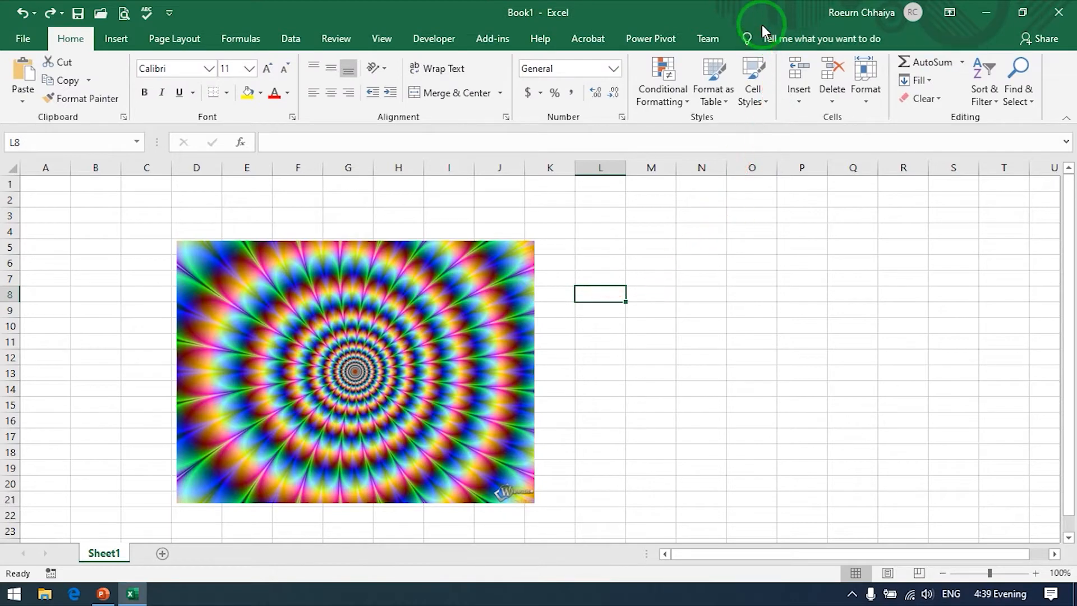
left_click(460, 253)
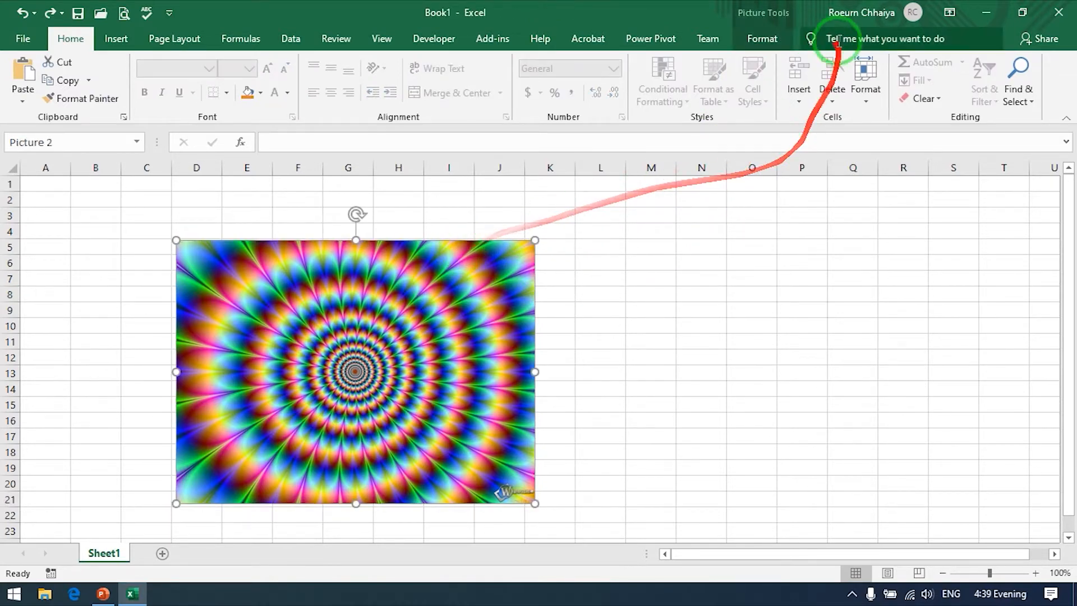
left_click(763, 38)
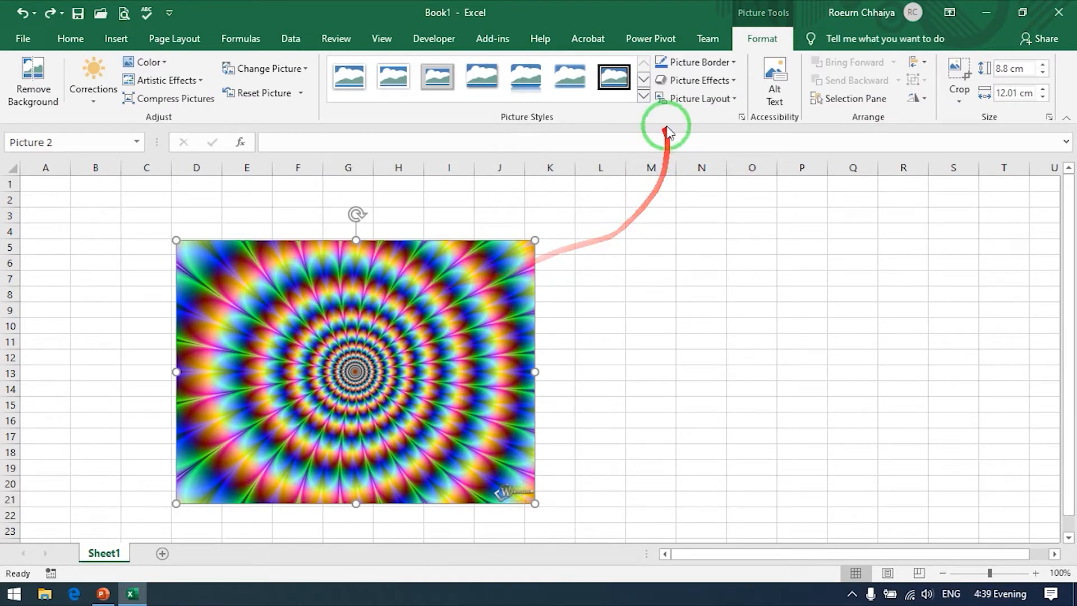
left_click(644, 96)
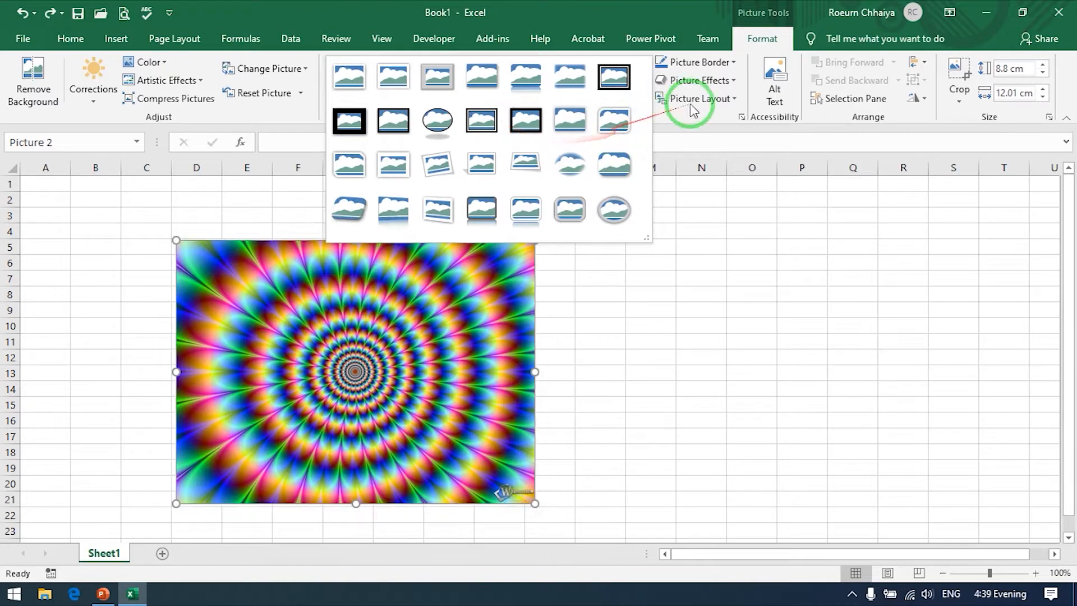
Step: Give the picture a red border with a weight of 4½ pt
left_click(729, 63)
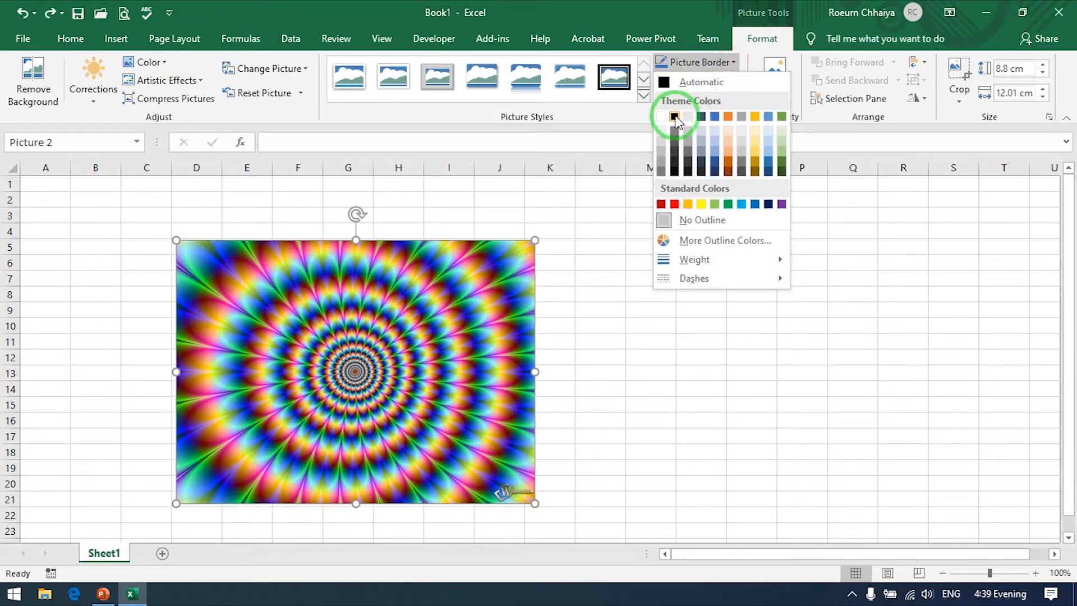
left_click(674, 204)
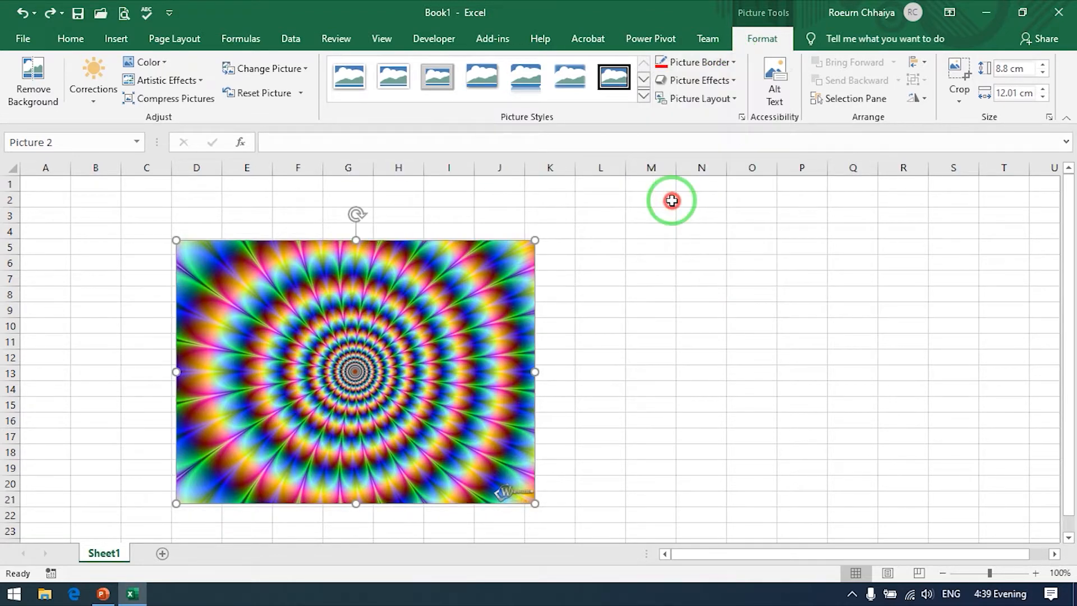
left_click(724, 66)
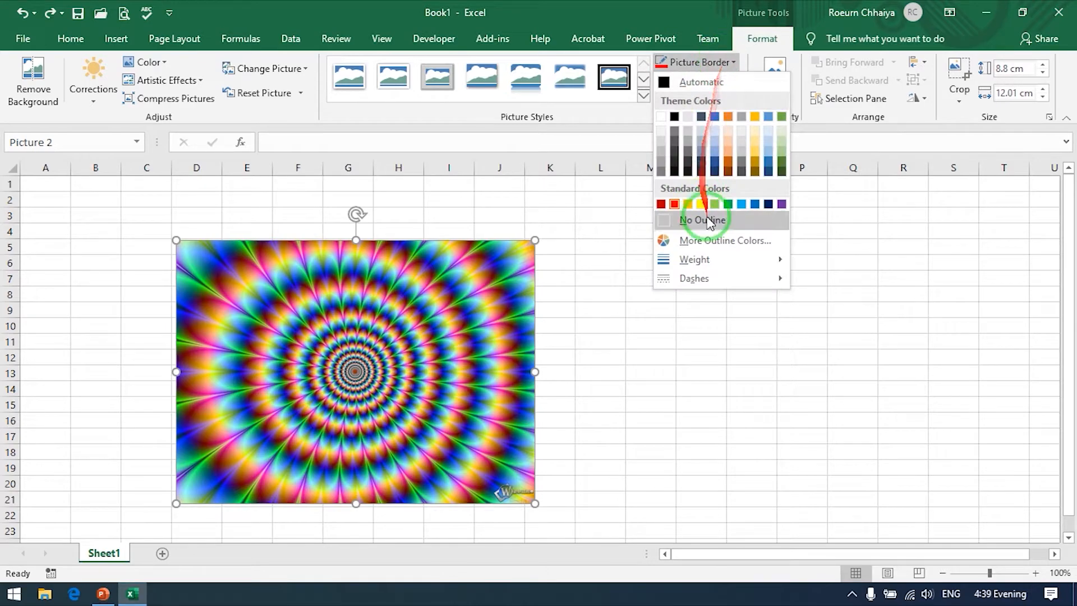
mouse_move(730, 261)
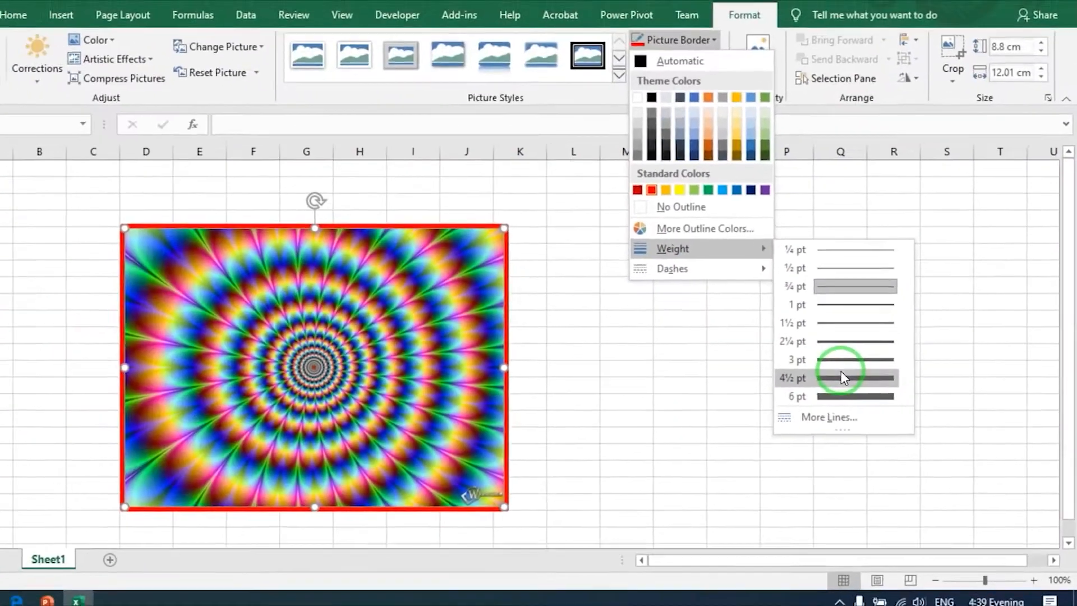
left_click(629, 306)
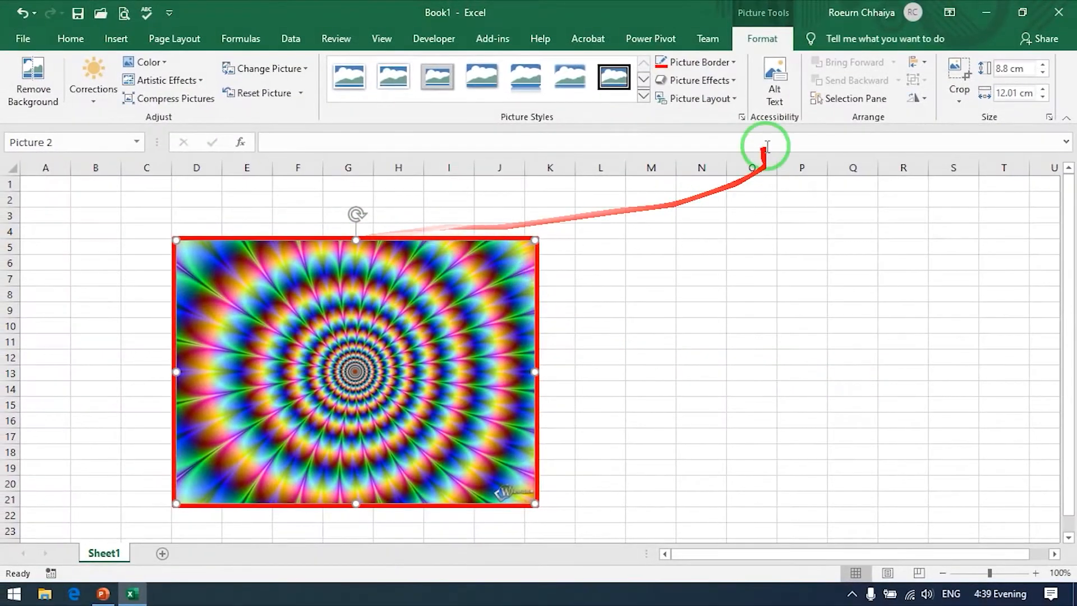
Step: Browse the preset, shadow and 3-D rotation picture effects, and delete the picture from the sheet
left_click(715, 80)
mouse_move(708, 110)
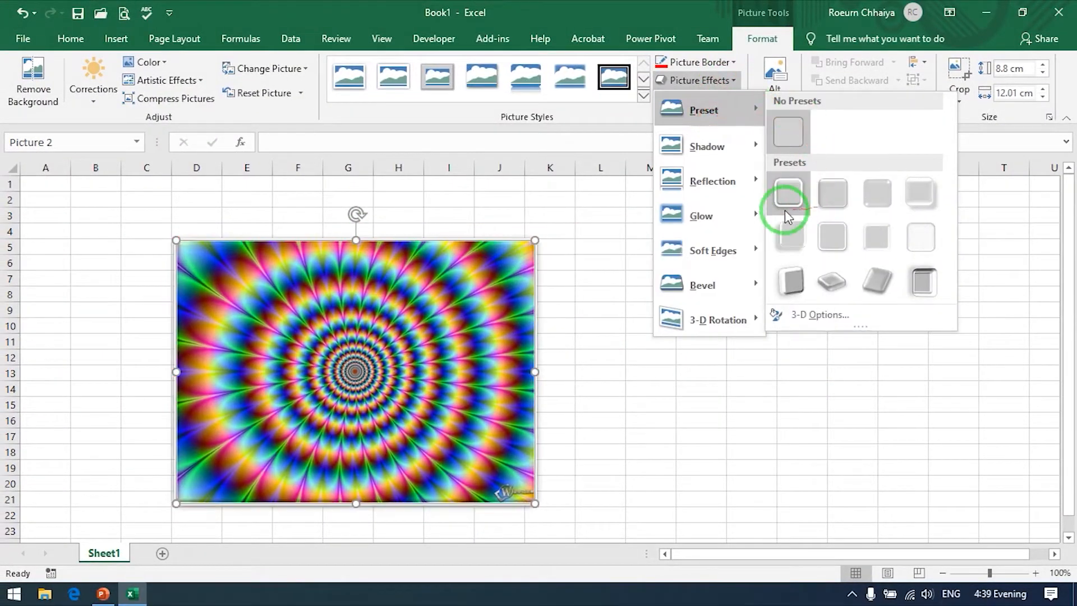
mouse_move(748, 148)
mouse_move(729, 314)
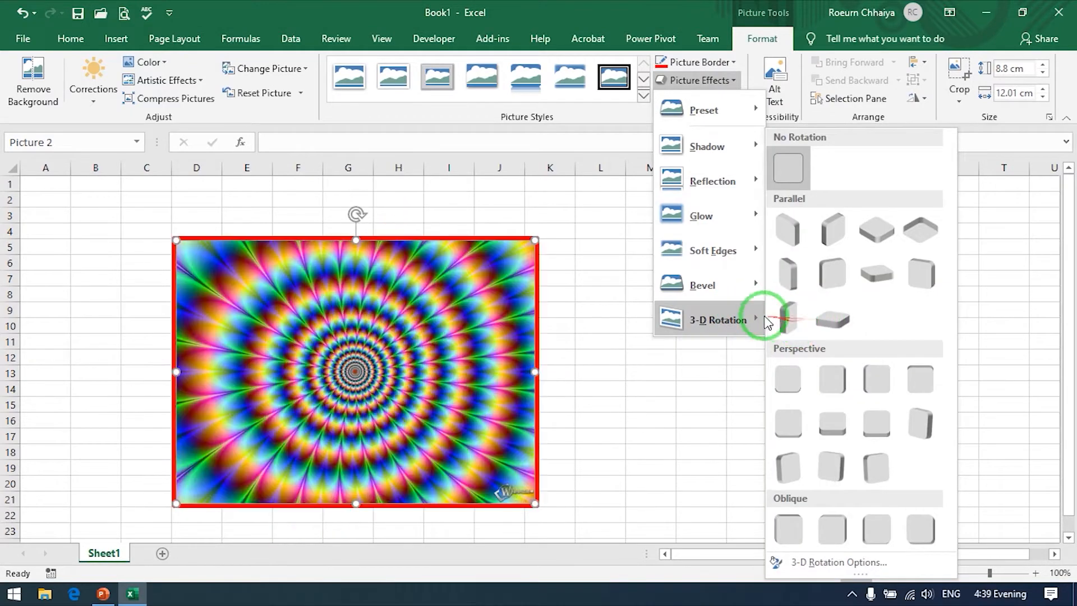
left_click(580, 291)
key("Delete")
Step: Check the picture source choices for inserting an online picture, and turn off the computer's Wi-Fi
left_click(124, 40)
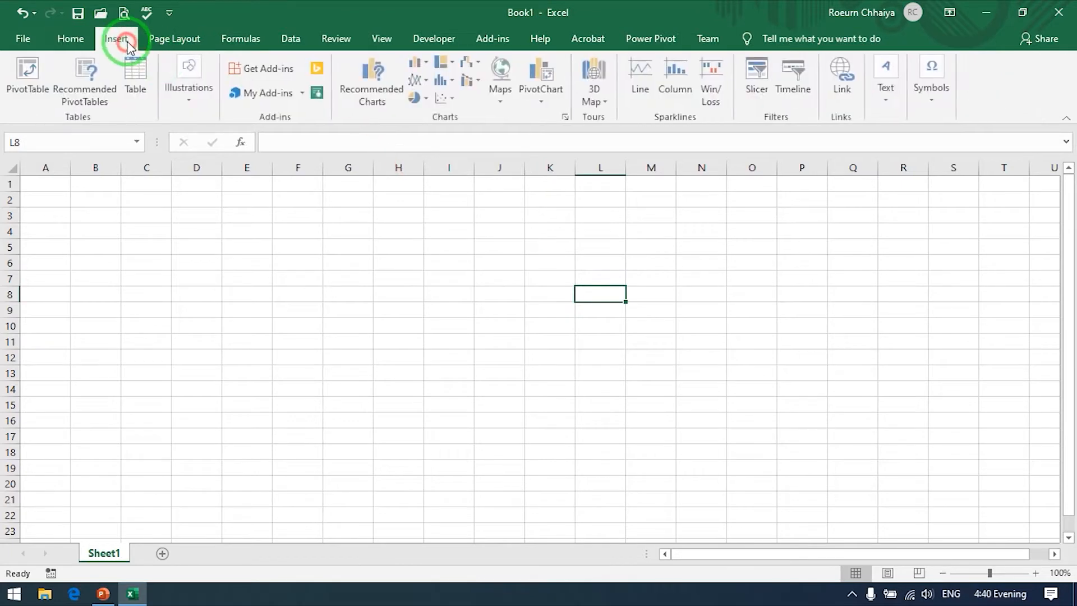
left_click(190, 78)
left_click(191, 163)
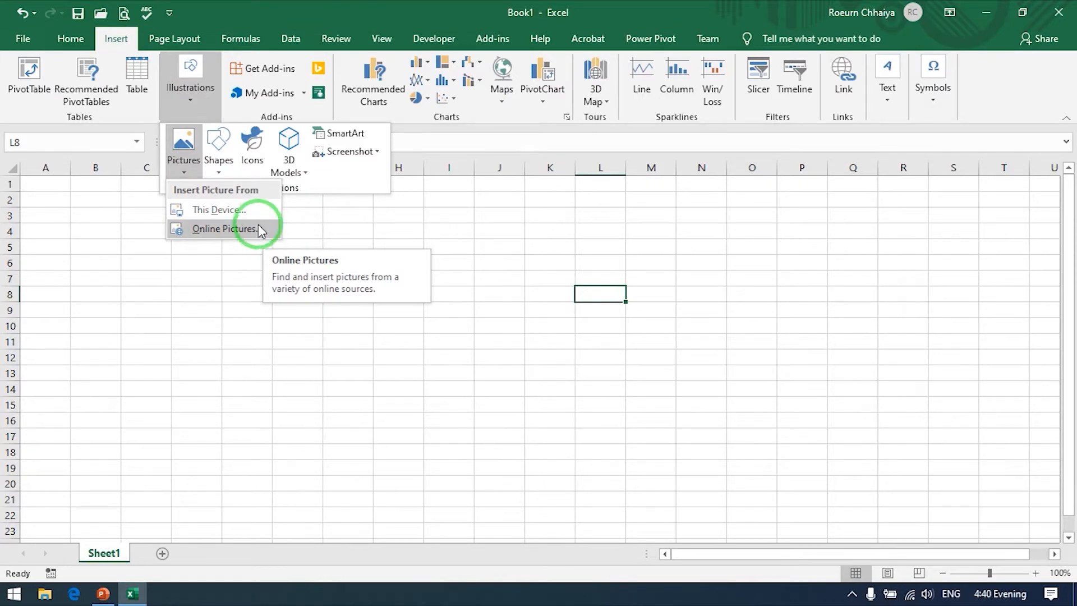
left_click(909, 594)
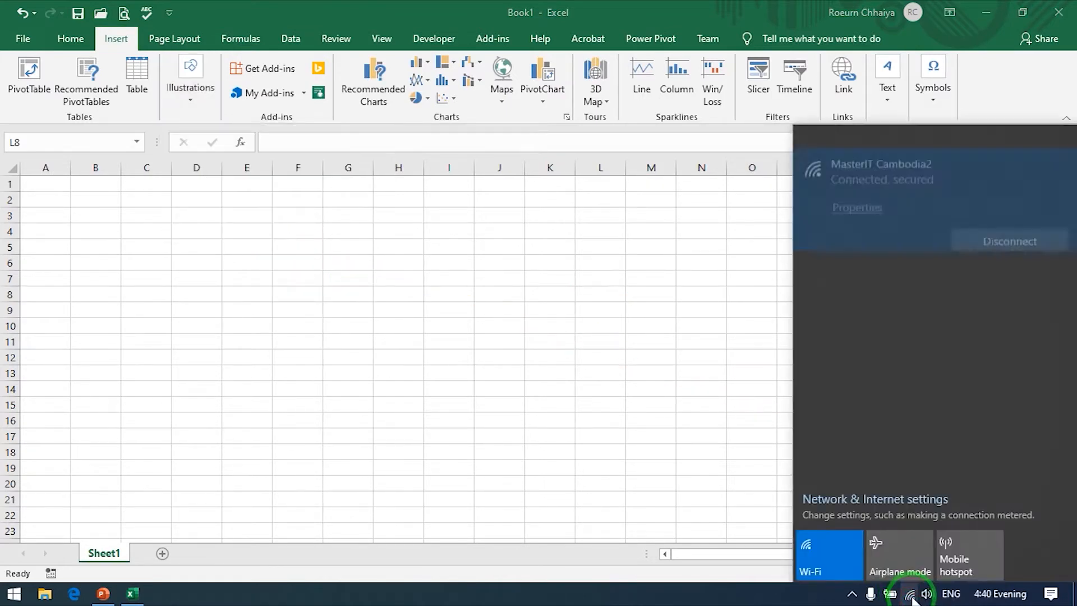
left_click(819, 550)
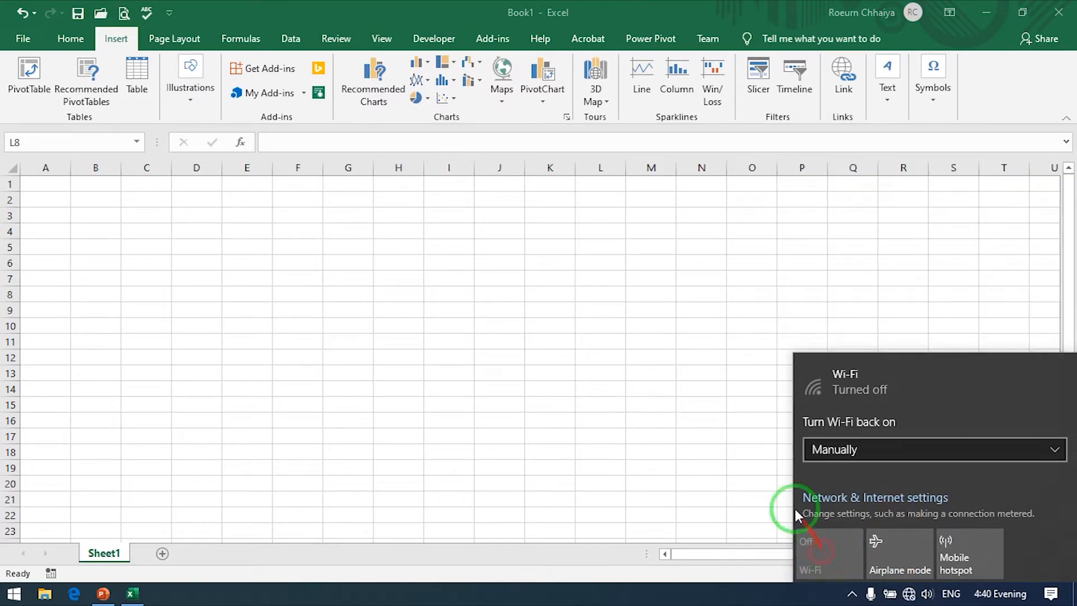
Step: Try to insert an online picture without a connection, choose to work offline, and close the file picker without inserting anything
left_click(190, 111)
left_click(181, 158)
left_click(205, 224)
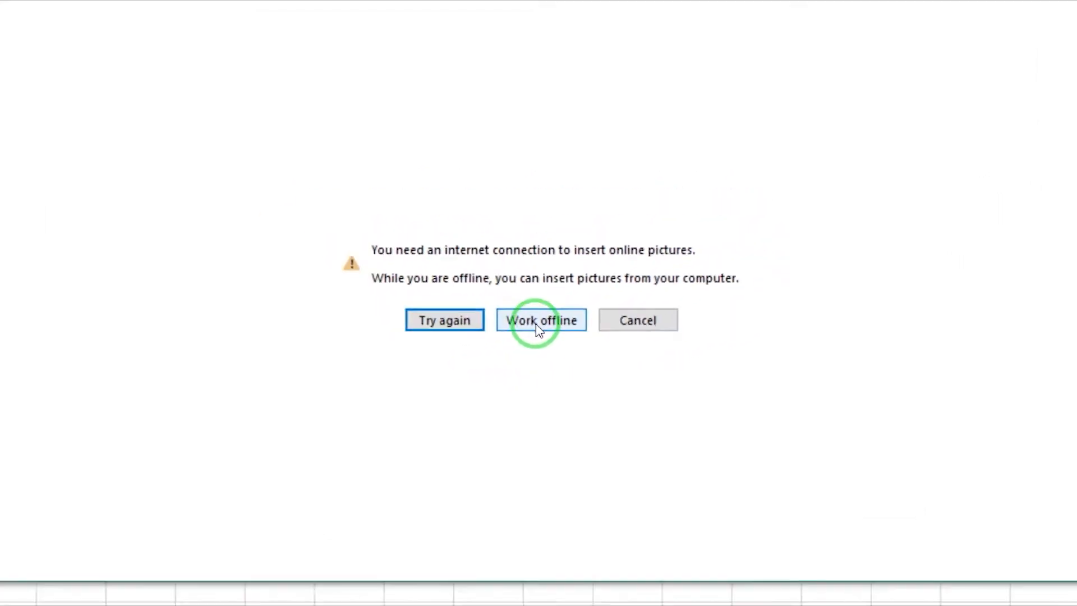
left_click(534, 336)
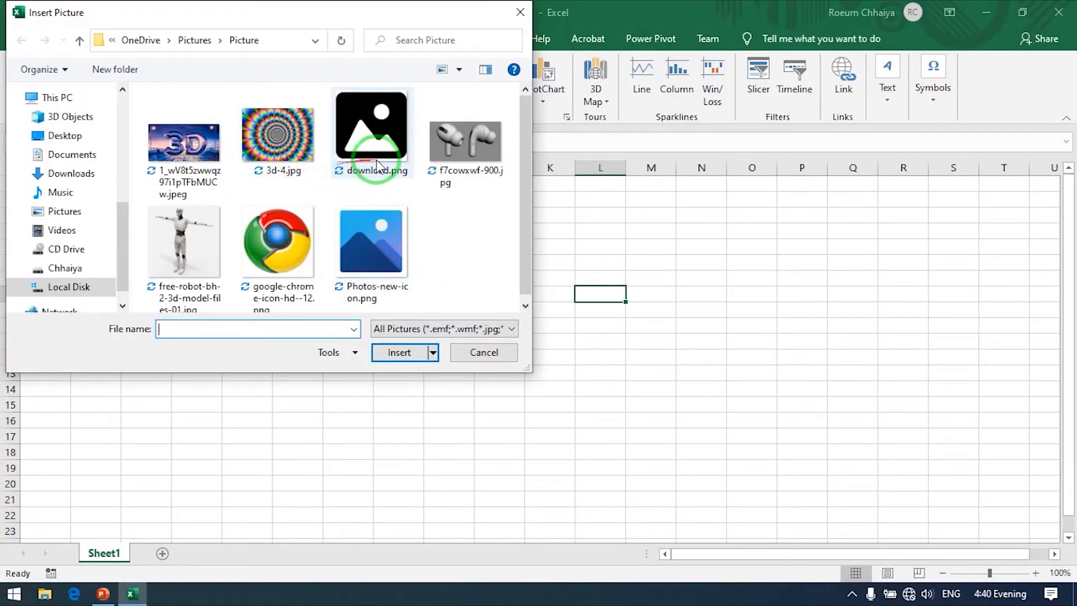
left_click(520, 12)
Step: Turn the computer's Wi-Fi back on
left_click(200, 93)
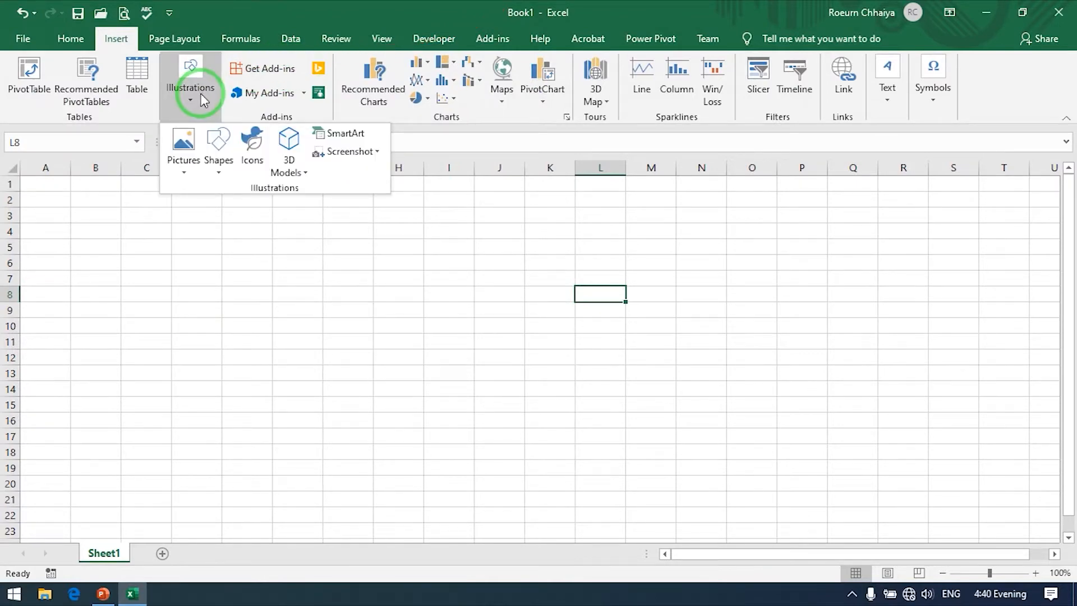
left_click(909, 594)
left_click(818, 545)
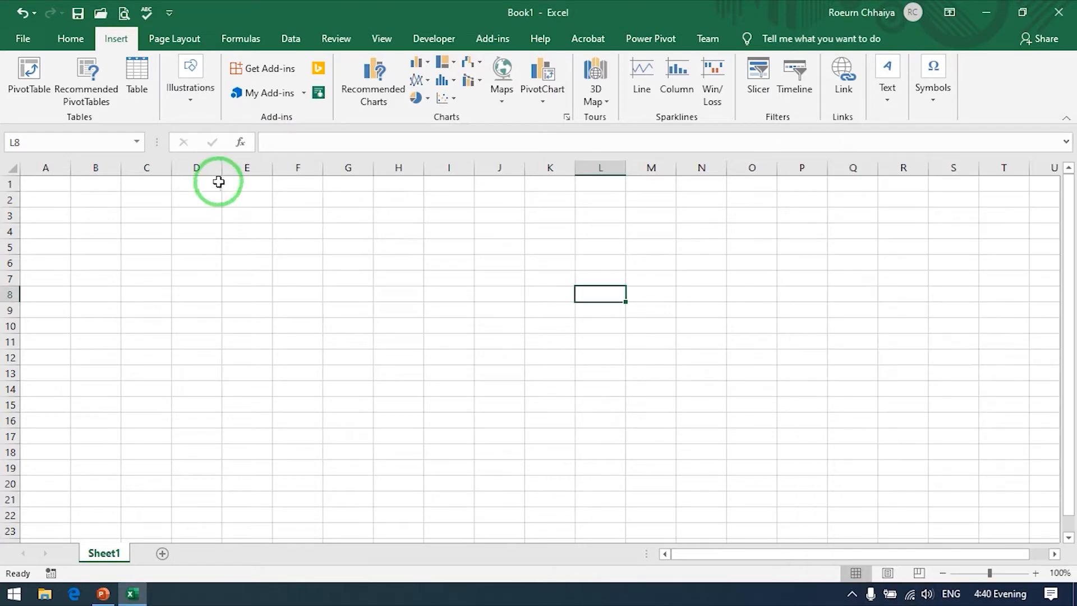
Step: Open the online picture search, look through its categories, and search for "apple"
left_click(186, 101)
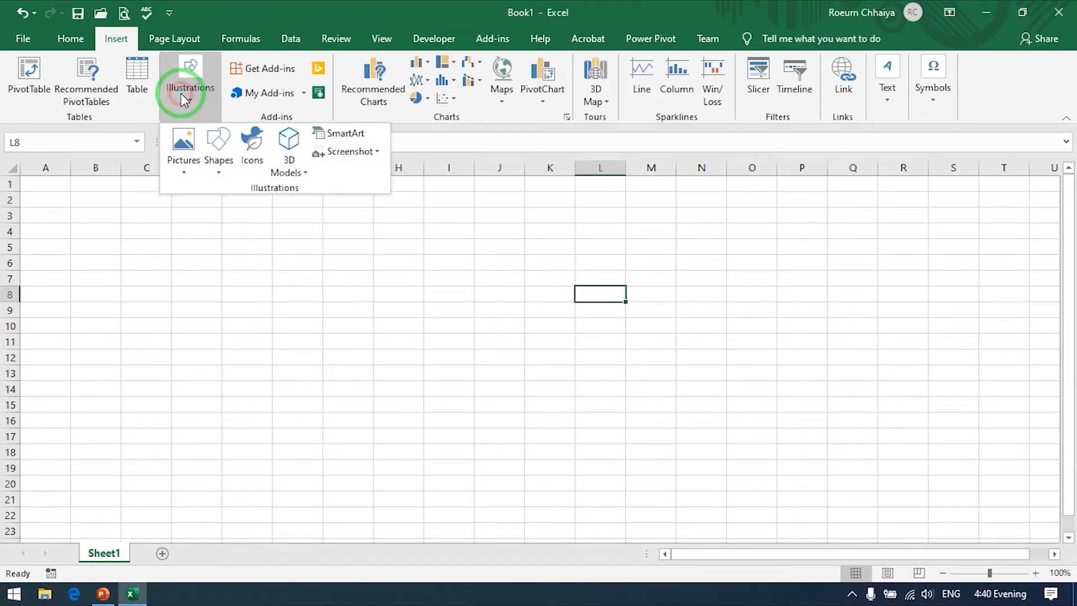
left_click(180, 180)
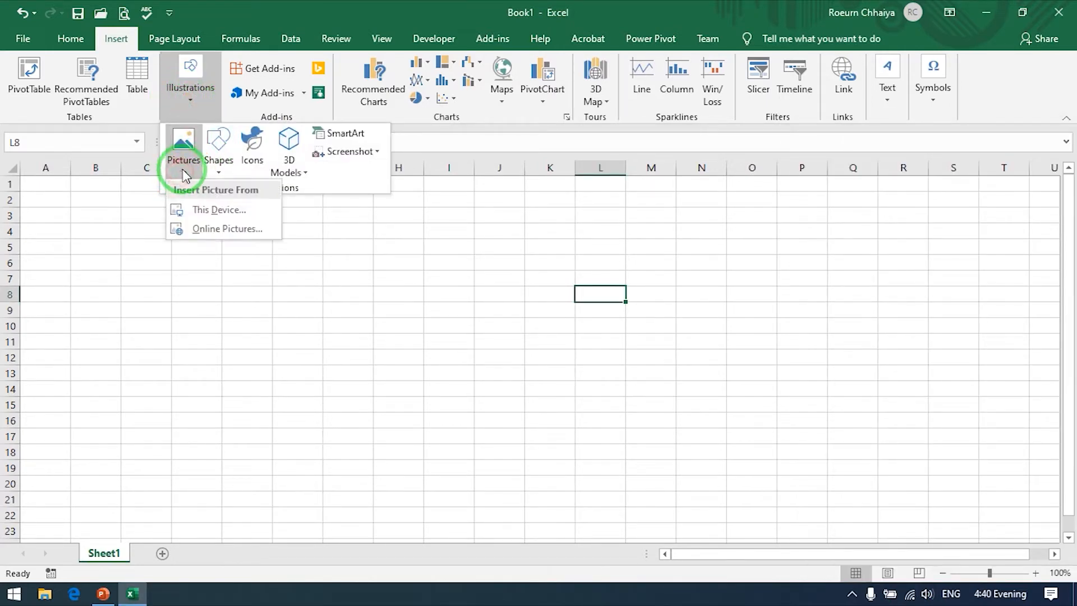
left_click(226, 229)
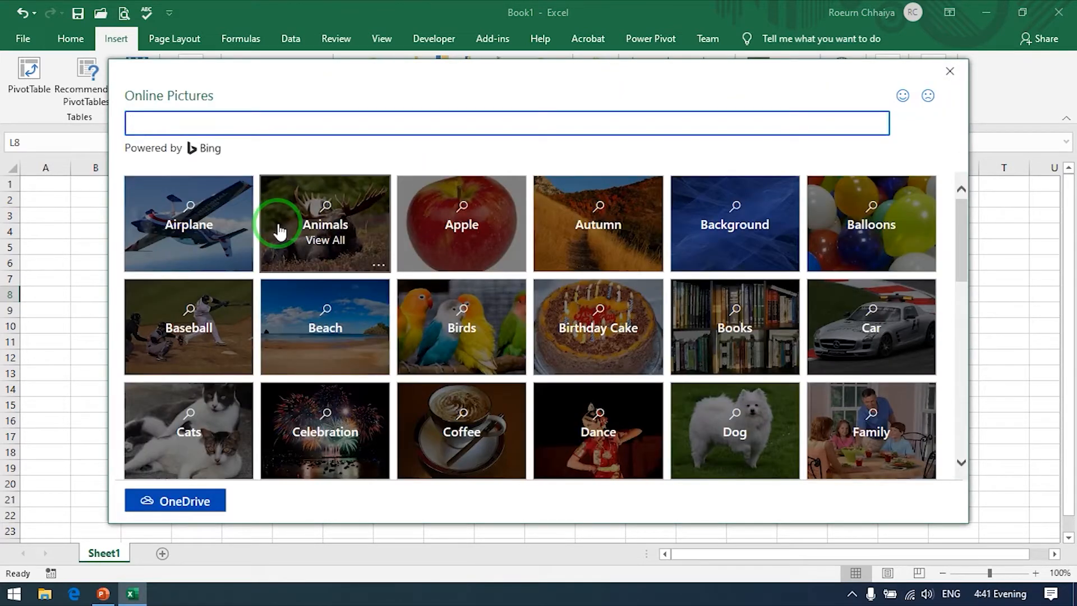
scroll(481, 258, "down", 3)
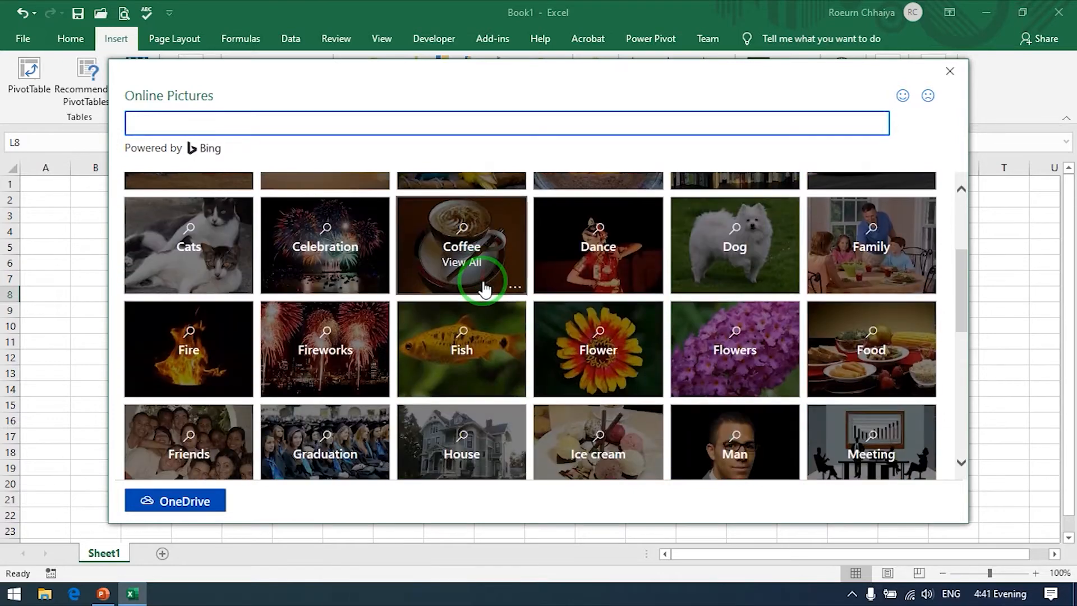
scroll(483, 287, "up", 3)
left_click(221, 127)
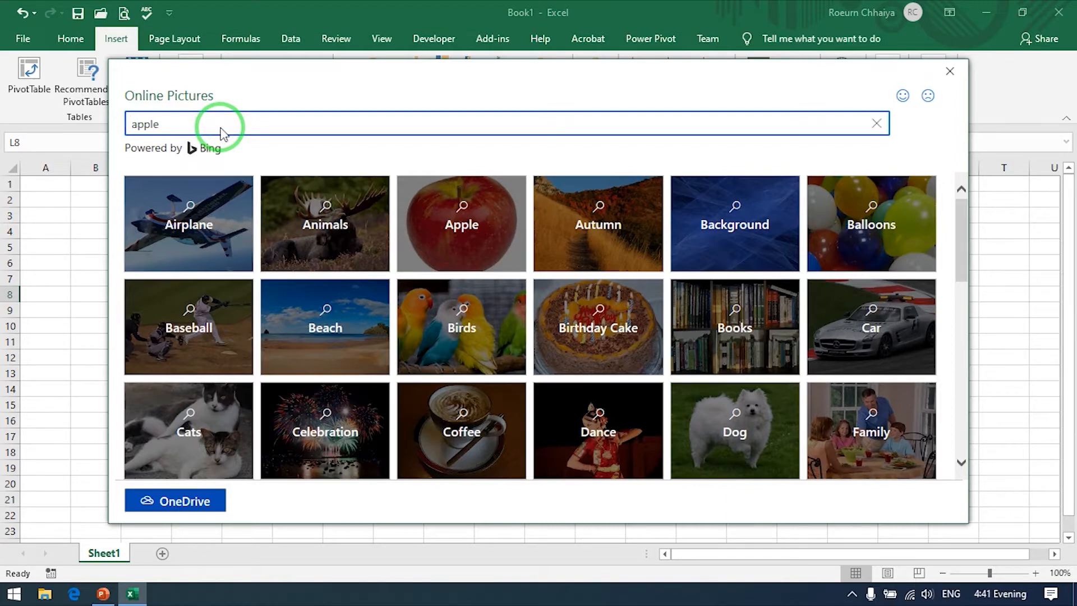
key("Return")
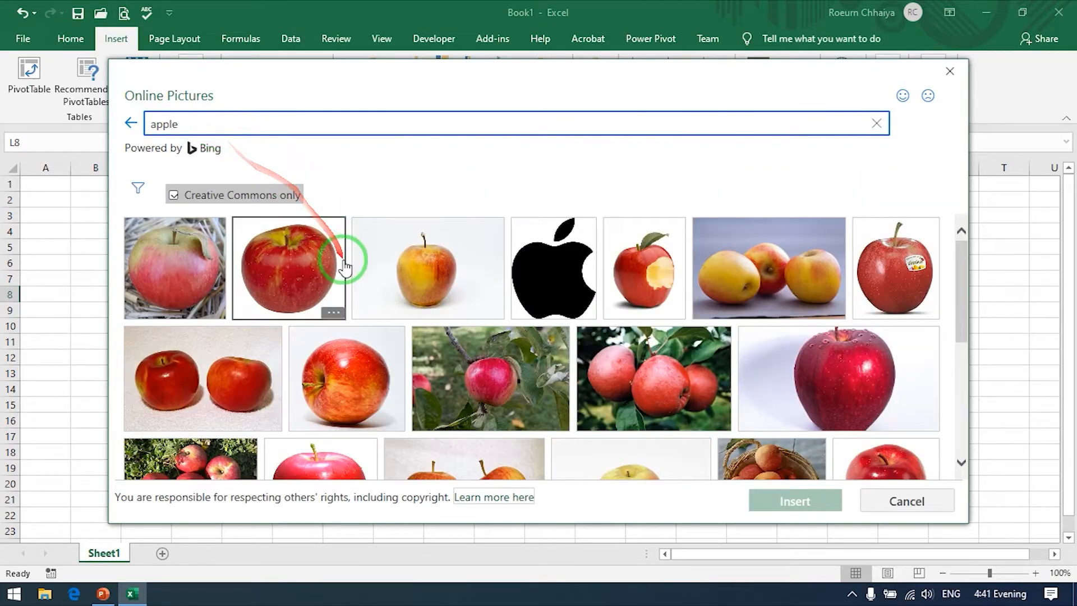
Step: Insert the pinkish-red apple with a green stem from the online picture results into the sheet
scroll(342, 258, "down", 3)
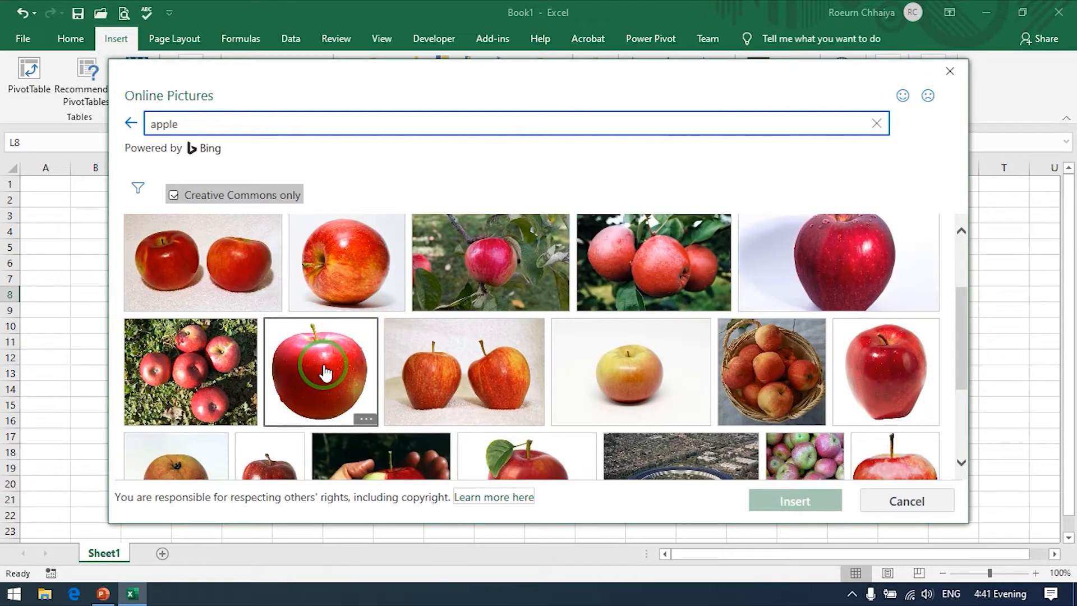
left_click(324, 371)
left_click(815, 503)
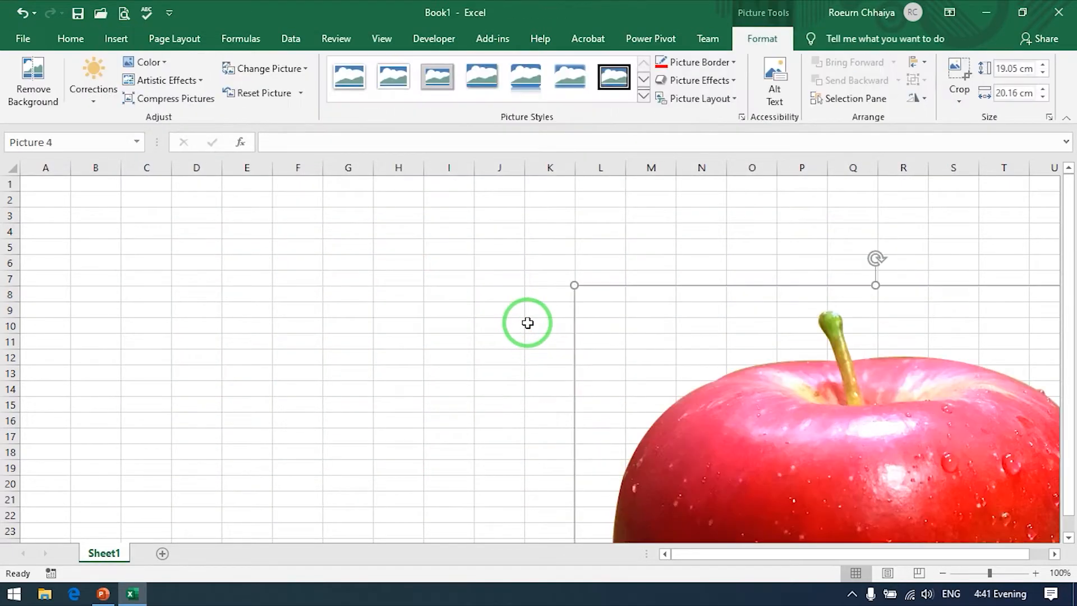
Step: Move the apple picture and shrink it to about 7.2 cm high by 7.62 cm wide, and delete it
left_click_drag(727, 387, 287, 278)
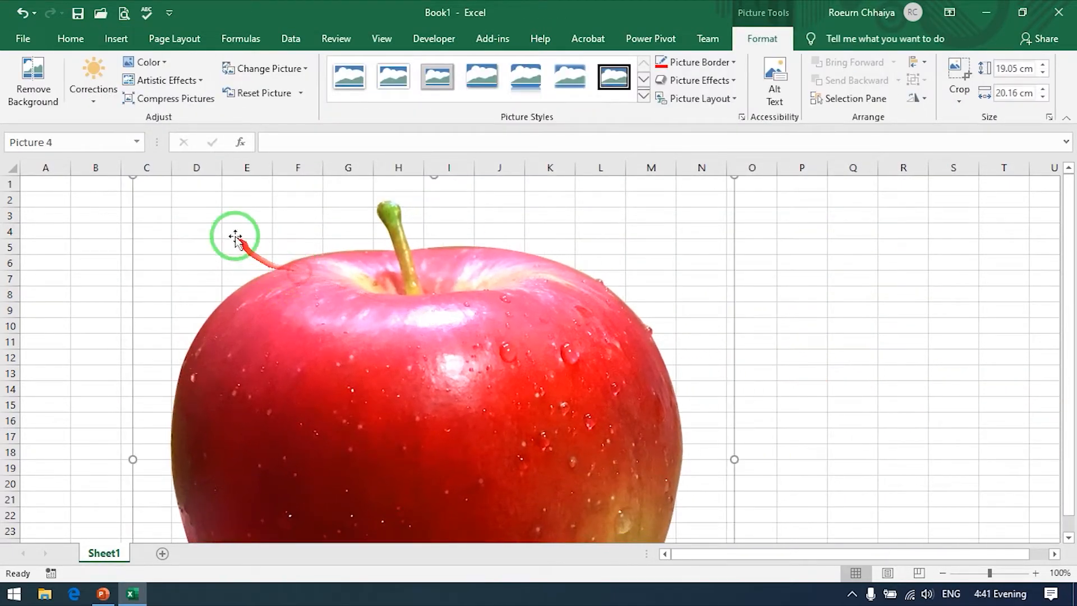
left_click_drag(131, 178, 321, 374)
left_click_drag(397, 415, 265, 246)
left_click_drag(303, 299, 351, 318)
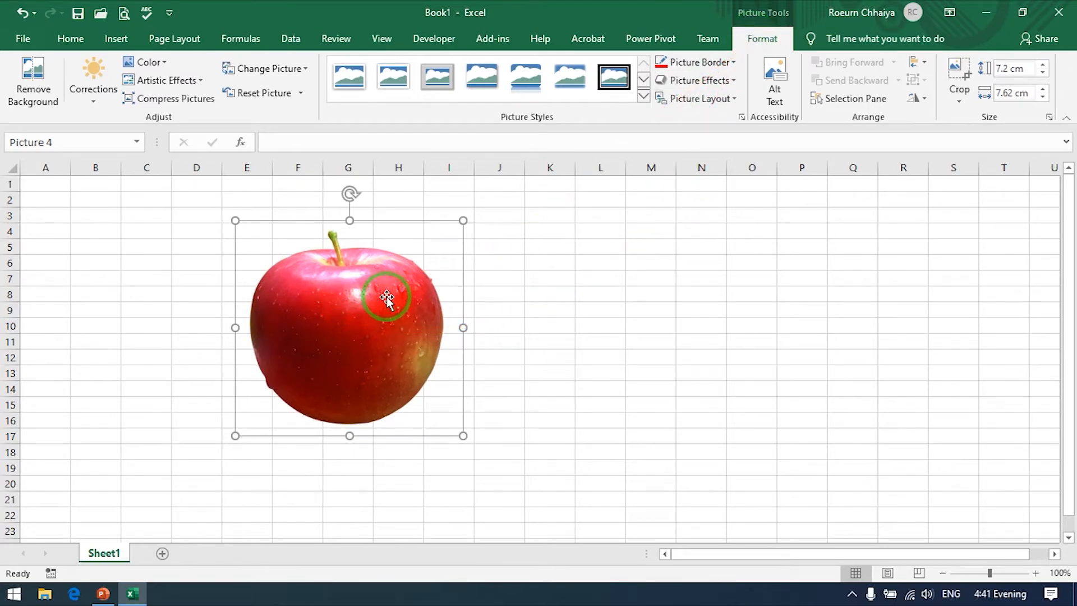
key("Delete")
Step: Draw a Sun shape with equal proportions, outward from its centre at cell D4, about 3.02 cm high and wide
left_click(116, 39)
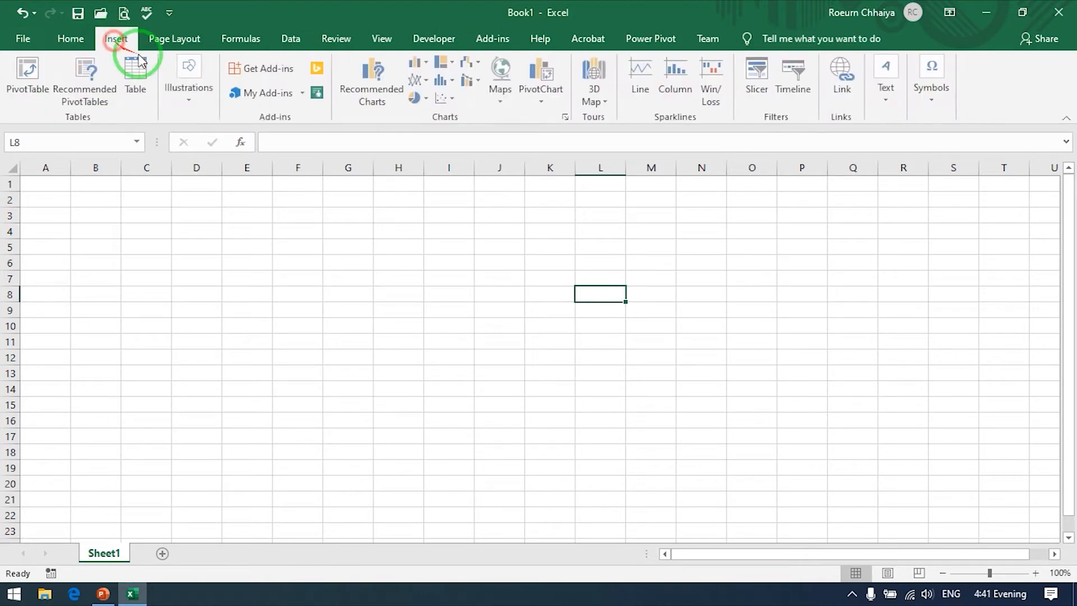
left_click(188, 84)
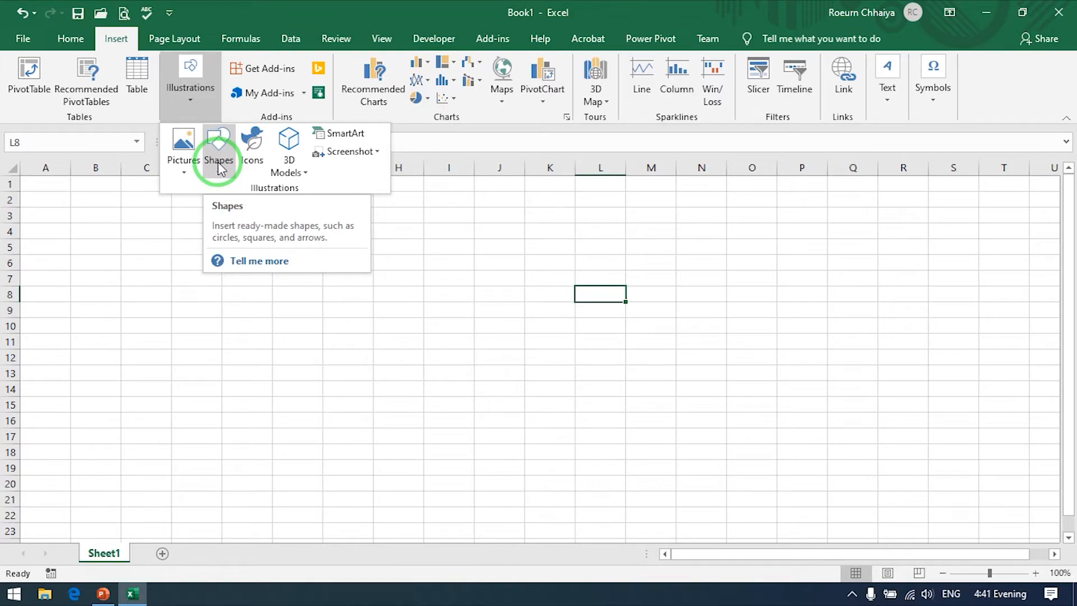
left_click(219, 164)
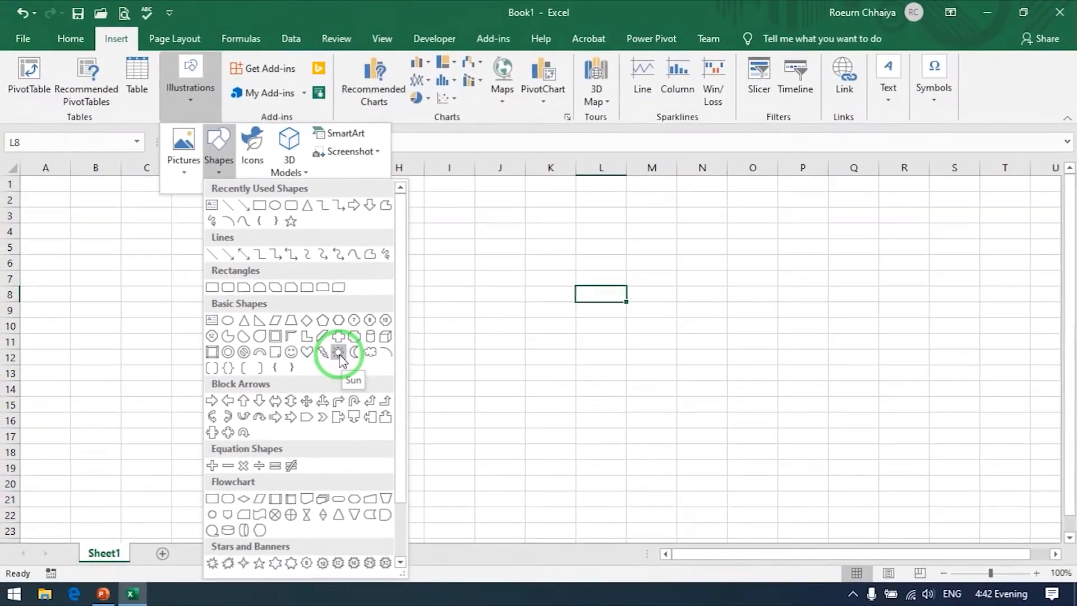
left_click(537, 303)
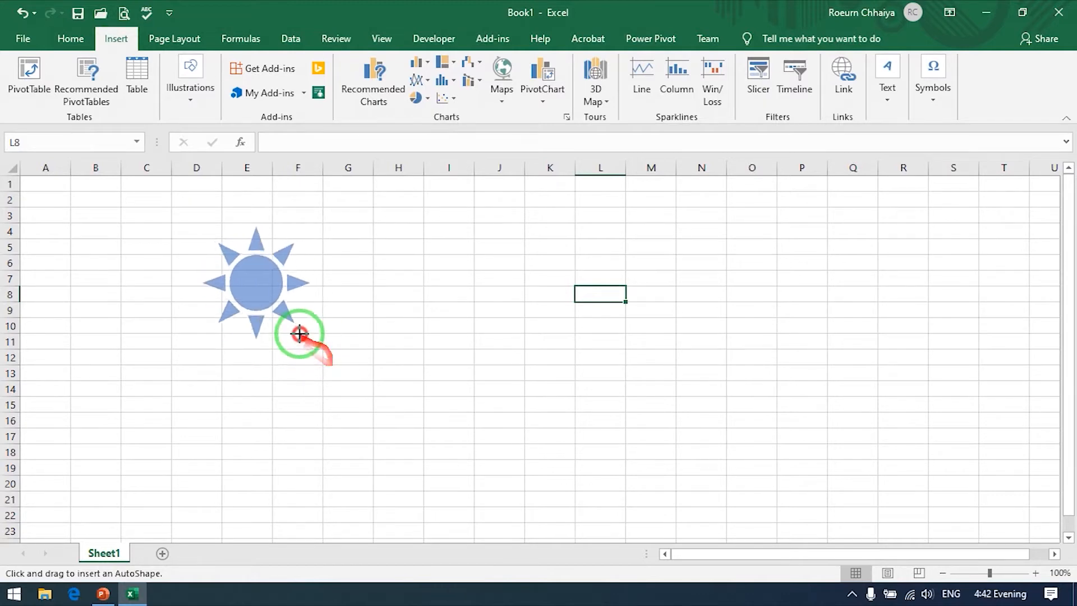
left_click_drag(301, 322, 343, 369)
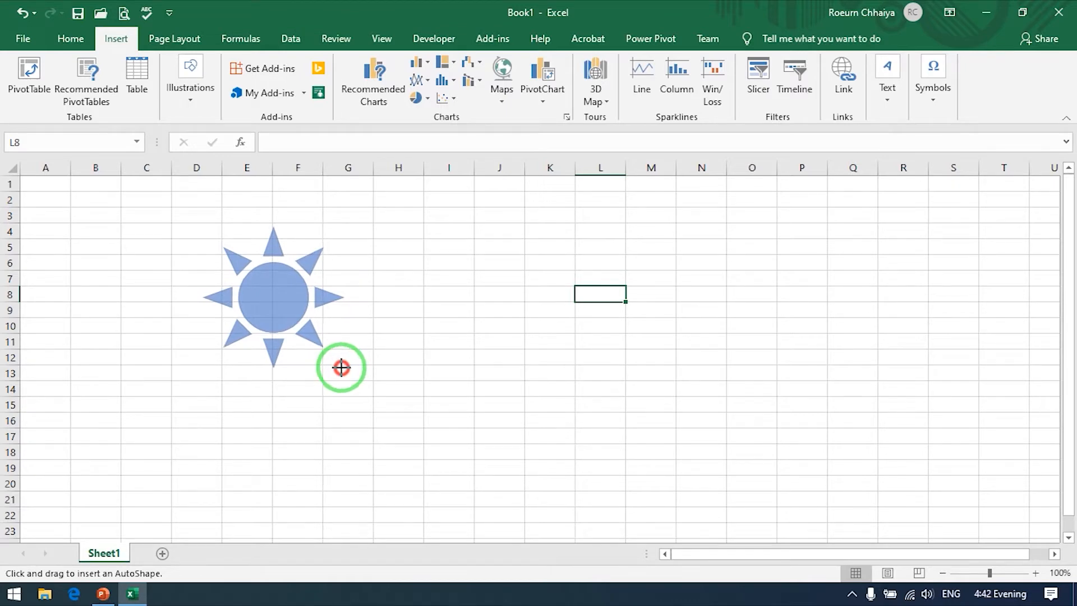
left_click_drag(362, 350, 326, 355)
key("ctrl")
left_click_drag(296, 307, 291, 309)
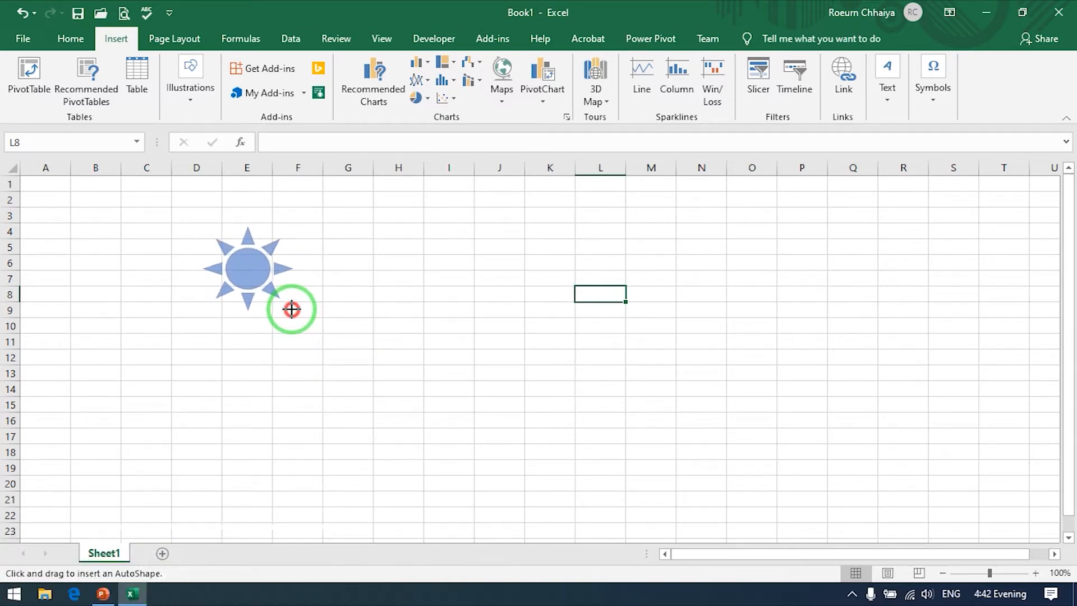
mouse_move(294, 311)
left_mouse_down()
mouse_move(259, 276)
mouse_move(321, 343)
mouse_move(259, 288)
mouse_move(303, 325)
mouse_move(255, 264)
mouse_move(239, 275)
mouse_move(250, 291)
mouse_move(315, 329)
mouse_move(241, 269)
left_mouse_up()
key("ctrl+shift")
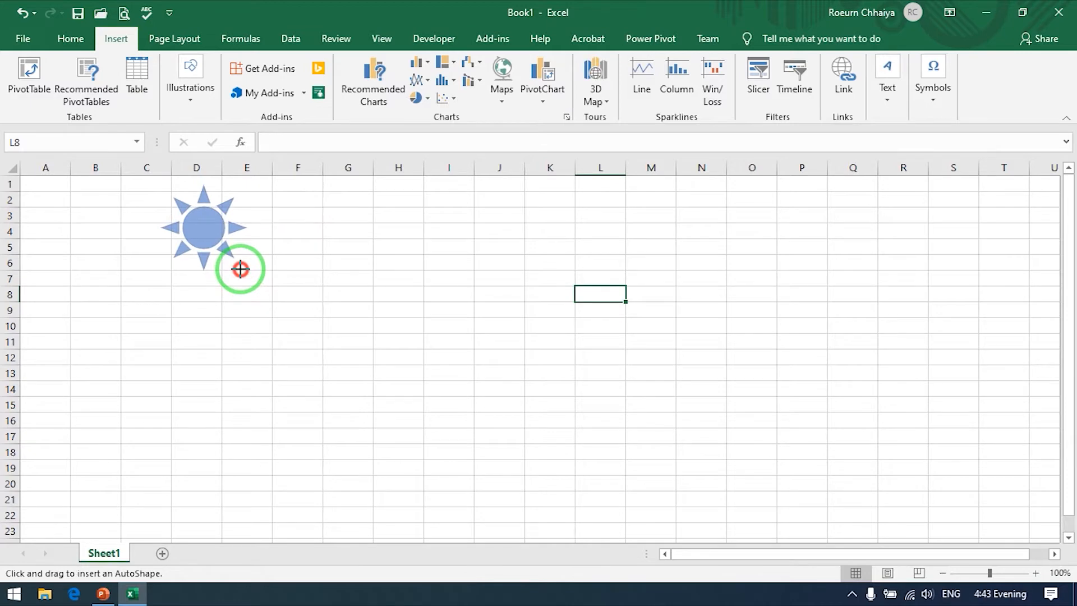
left_click_drag(242, 270, 244, 272)
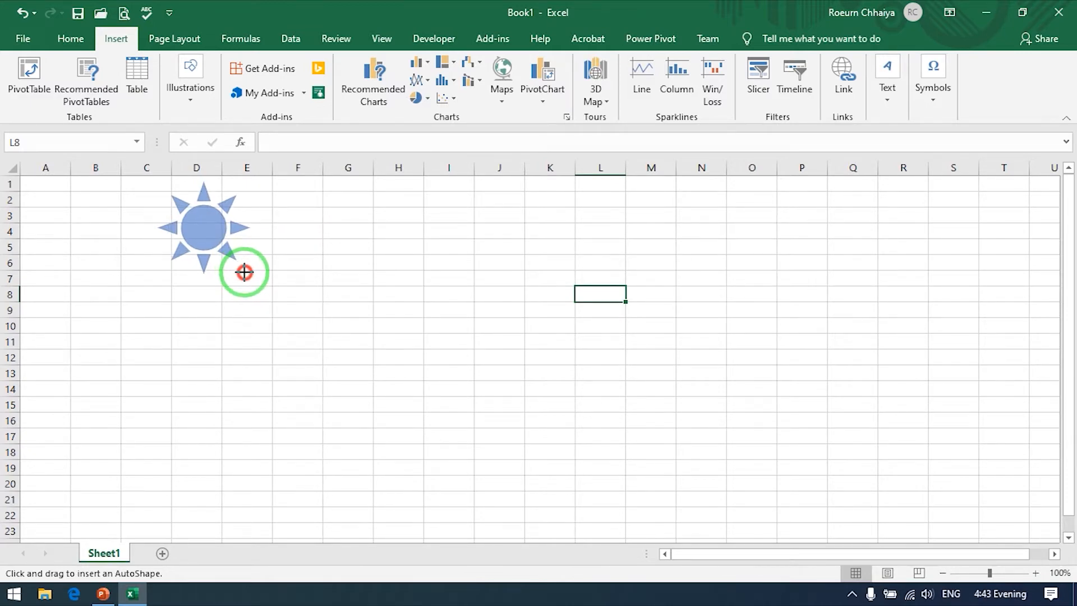
left_click_drag(244, 272, 245, 273)
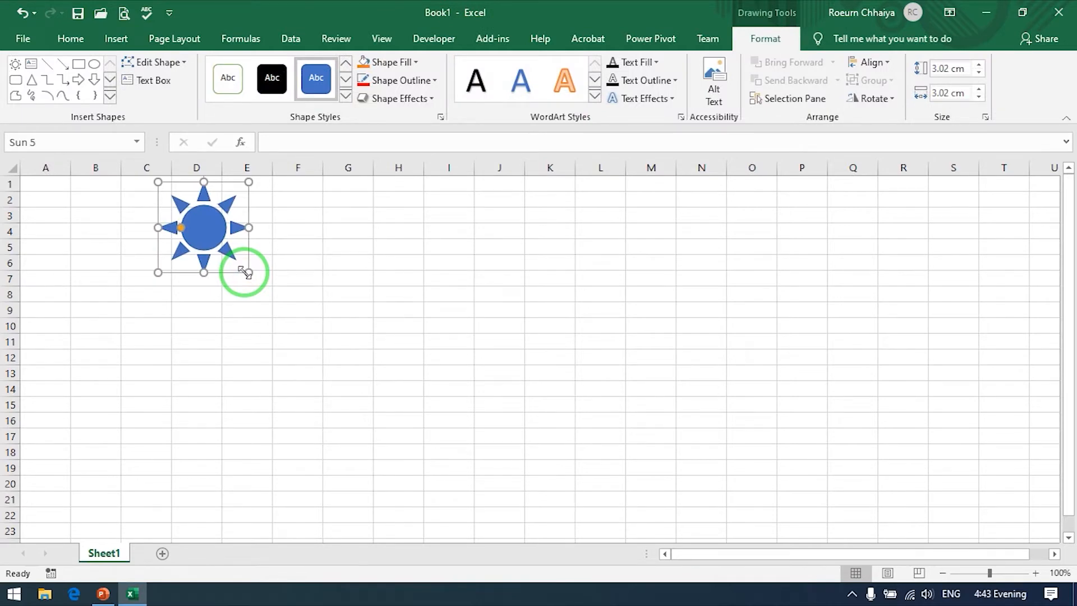
Step: Reposition and enlarge the sun shape to about 7.28 cm high and wide, and open its alt text settings
left_click_drag(207, 227, 305, 268)
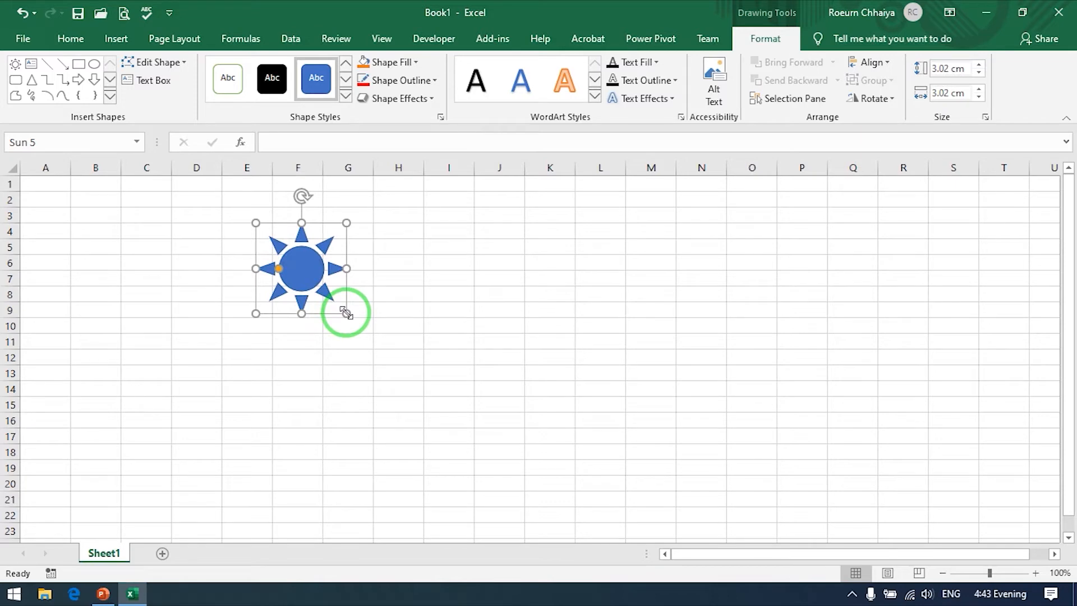
left_click_drag(346, 313, 472, 430)
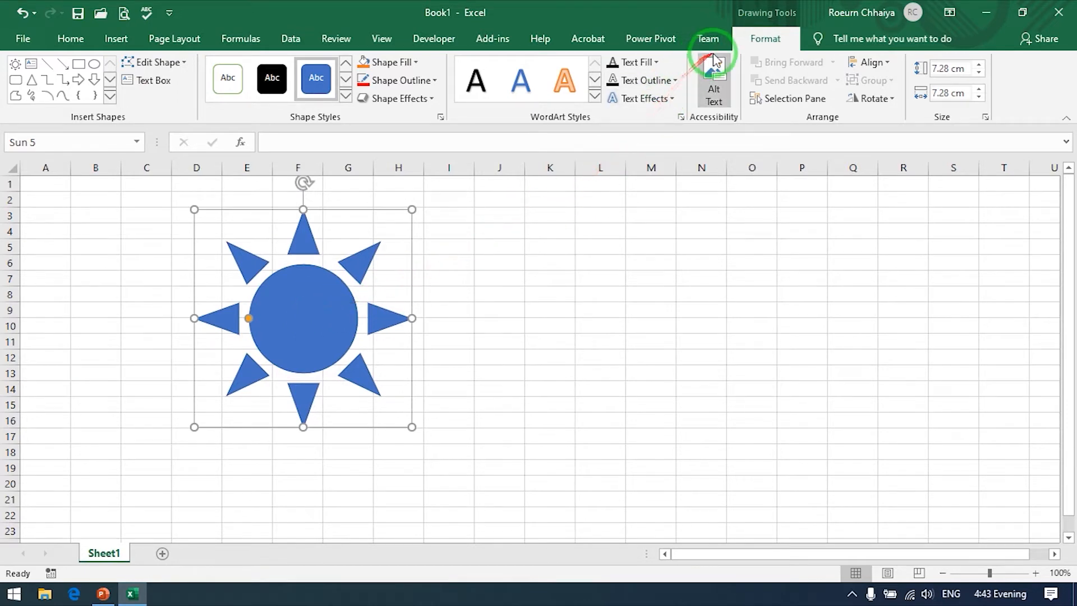
left_click(711, 73)
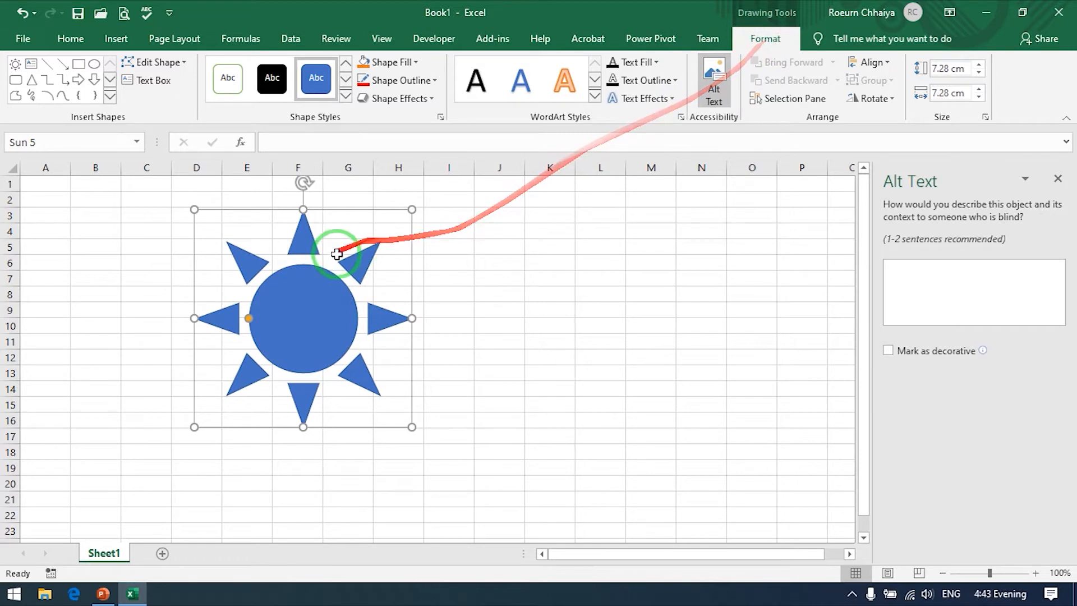
Step: Give the sun shape a standard green fill and a standard red outline
left_click(413, 64)
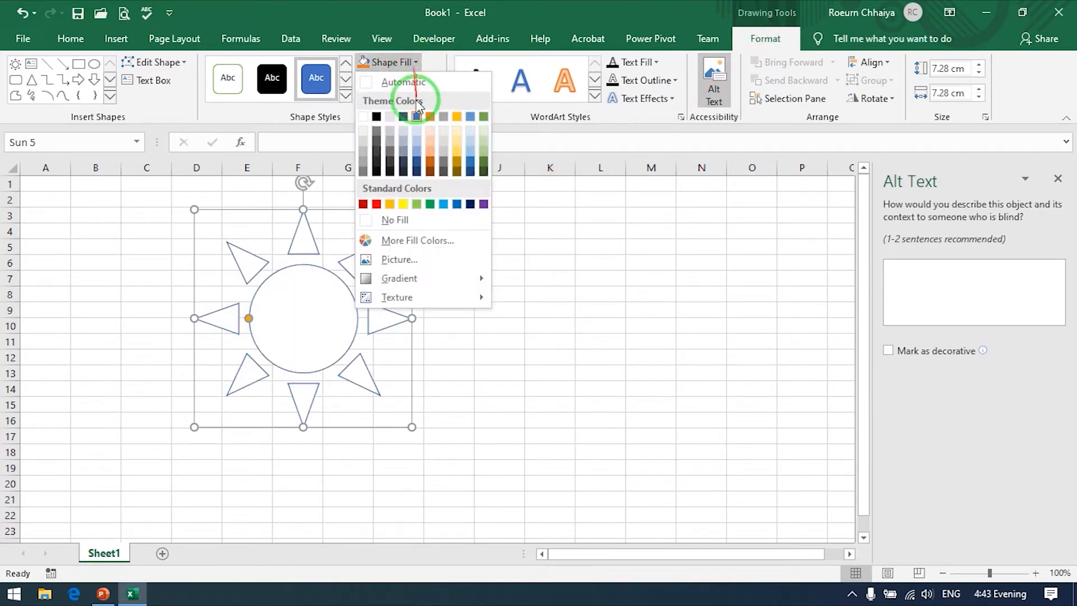
left_click(430, 204)
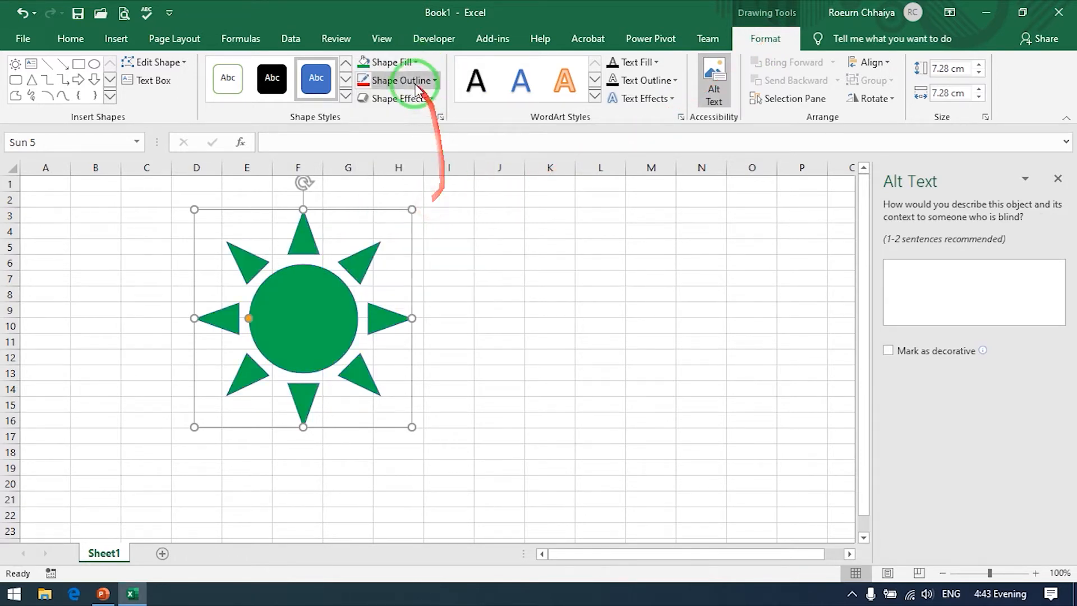
left_click(408, 80)
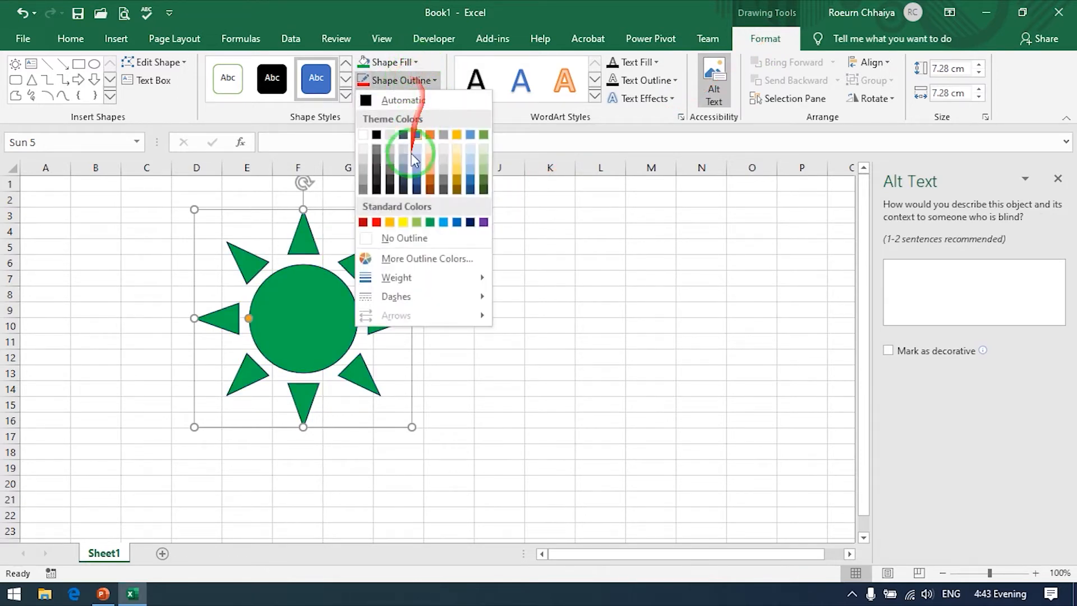
left_click(377, 222)
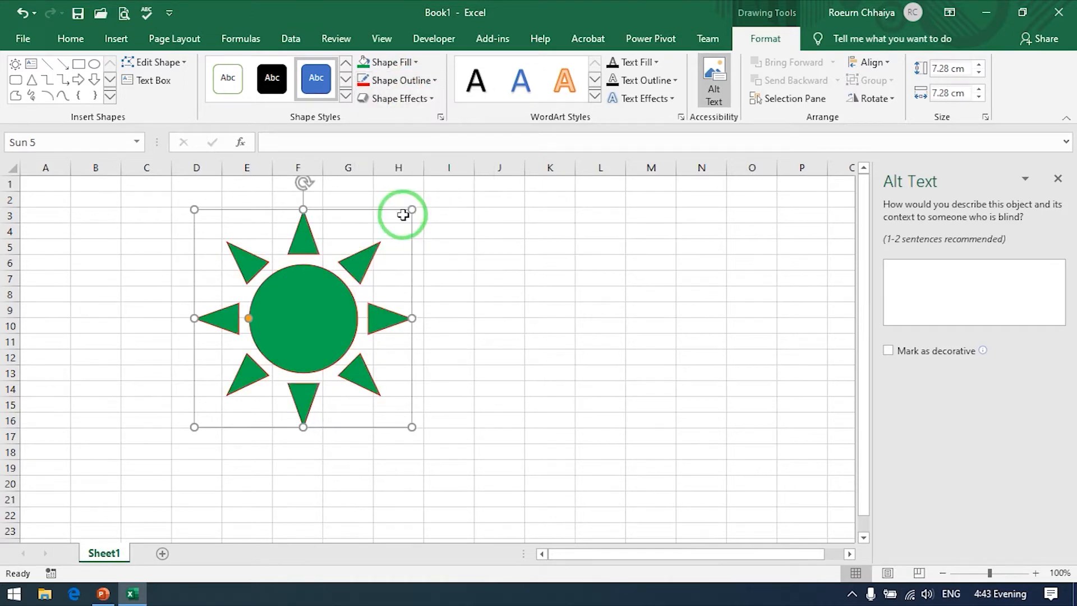
Step: Browse the preset, shadow and reflection effects for the sun shape, and choose No Reflection
left_click(402, 98)
left_click(420, 139)
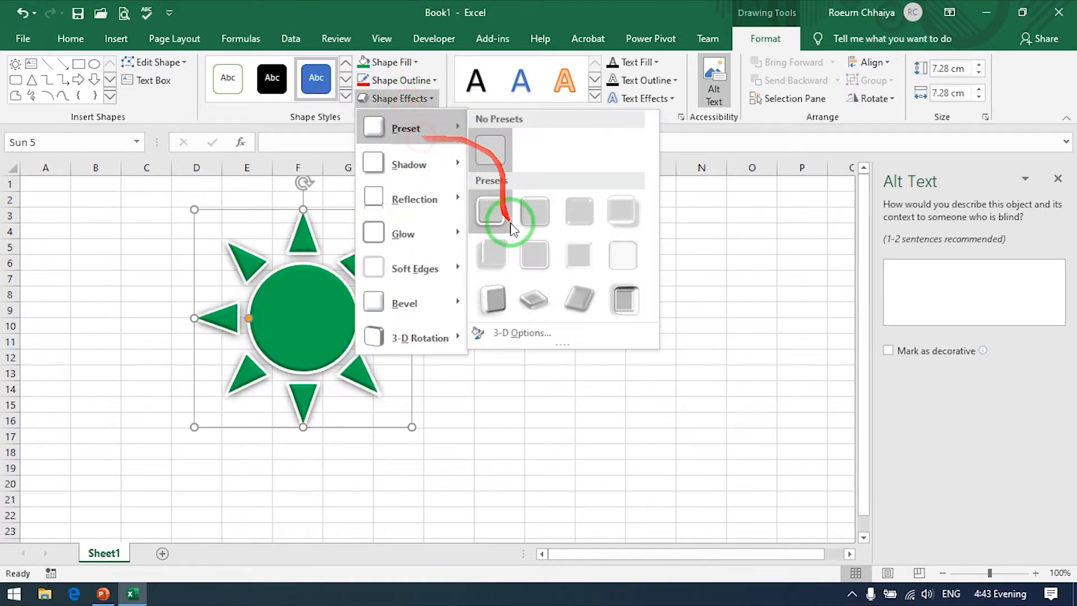
left_click(433, 166)
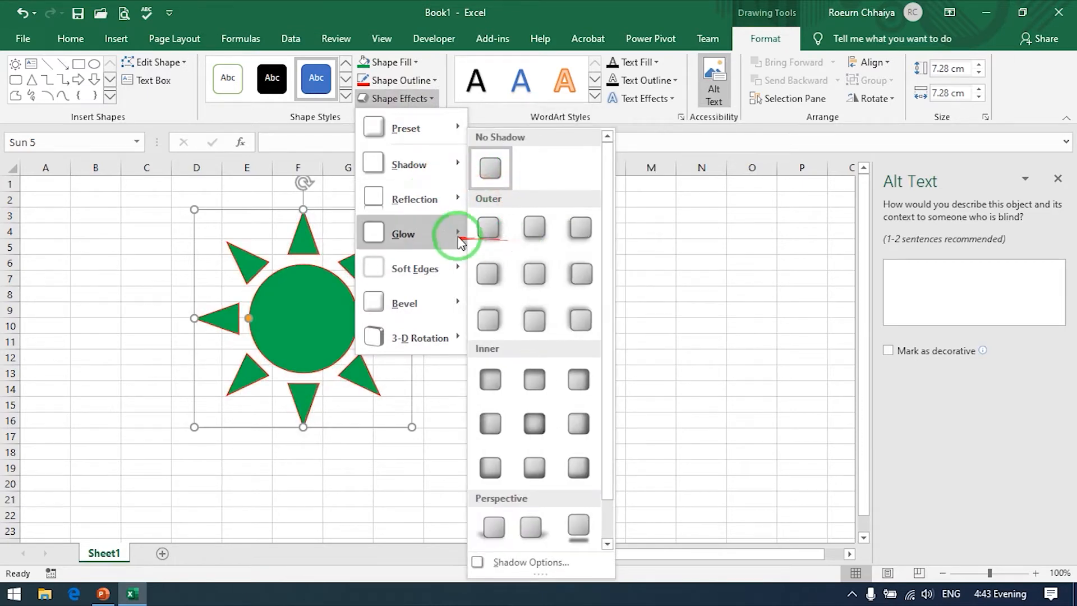
left_click(425, 198)
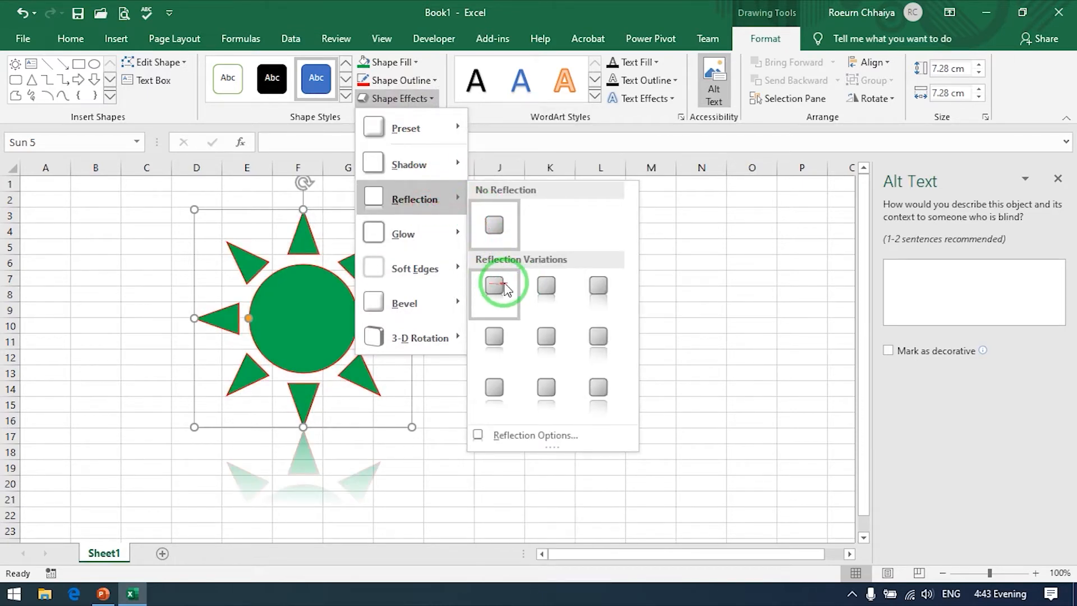
left_click(493, 224)
Step: Move the sun shape slightly down the sheet and try rotating it, keeping it upright
left_click_drag(311, 298, 313, 321)
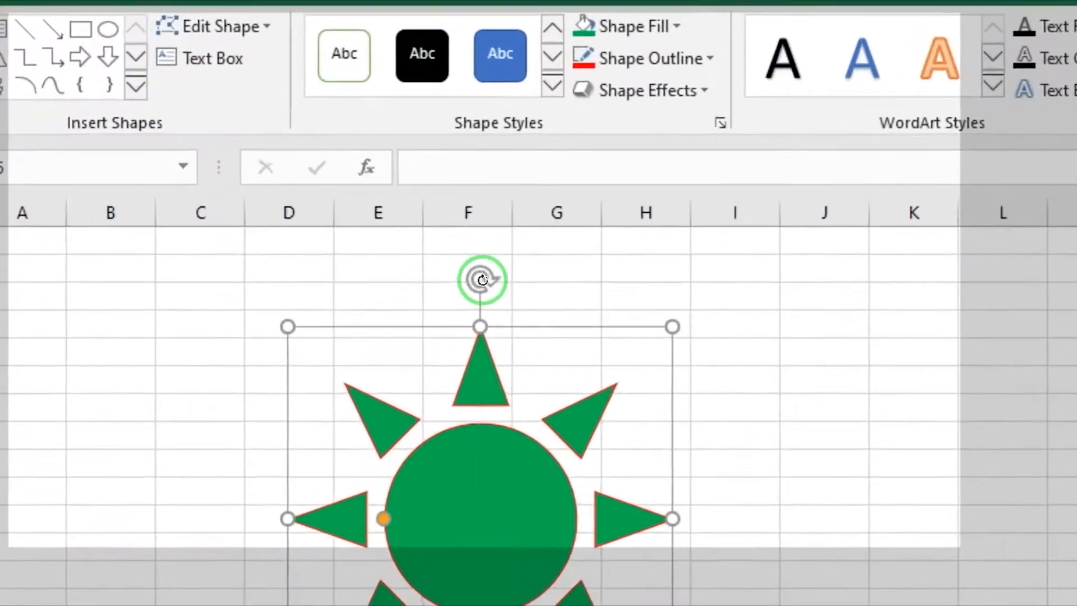
mouse_move(305, 206)
left_mouse_down()
mouse_move(338, 217)
mouse_move(320, 213)
left_mouse_up()
left_click_drag(529, 302, 498, 326)
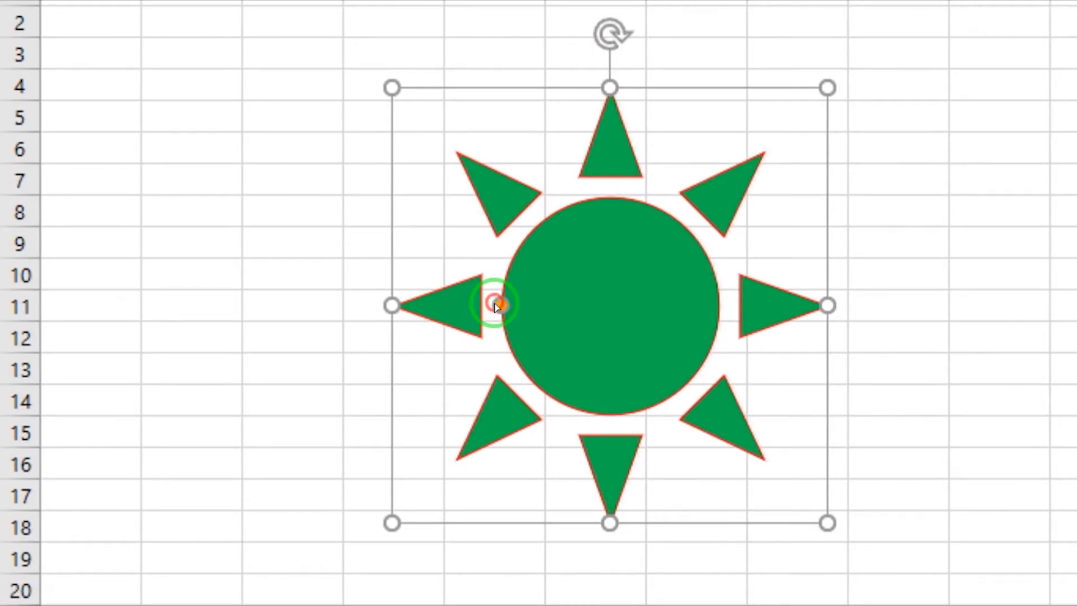
Step: Enlarge the sun's centre circle so that its rays become shorter, and move the shape over to columns B to F
left_click_drag(501, 303, 533, 303)
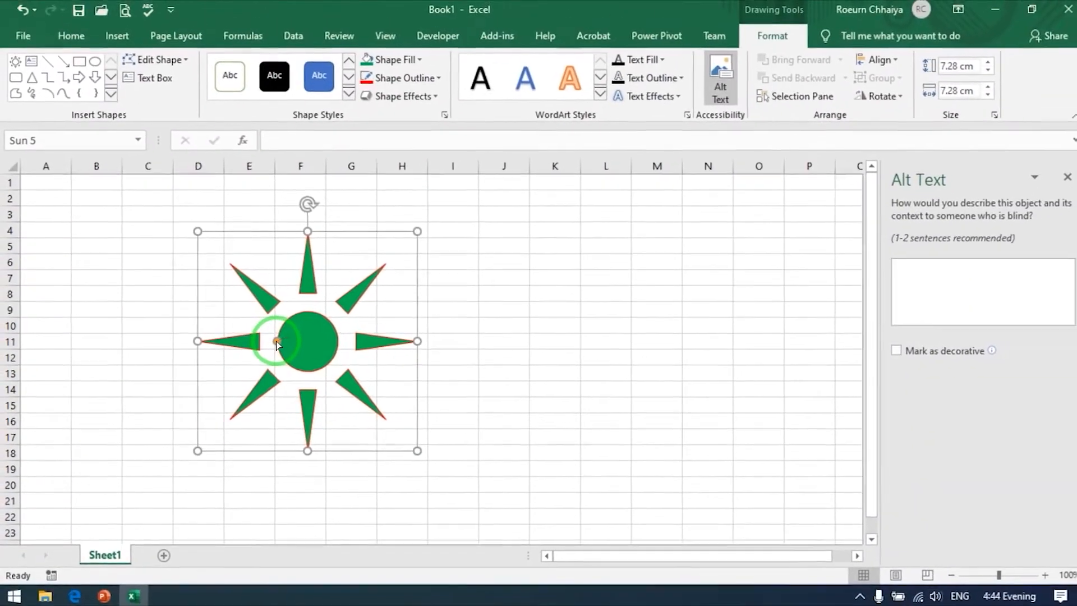
left_click_drag(335, 330, 192, 344)
left_click_drag(308, 337, 197, 339)
left_click(422, 297)
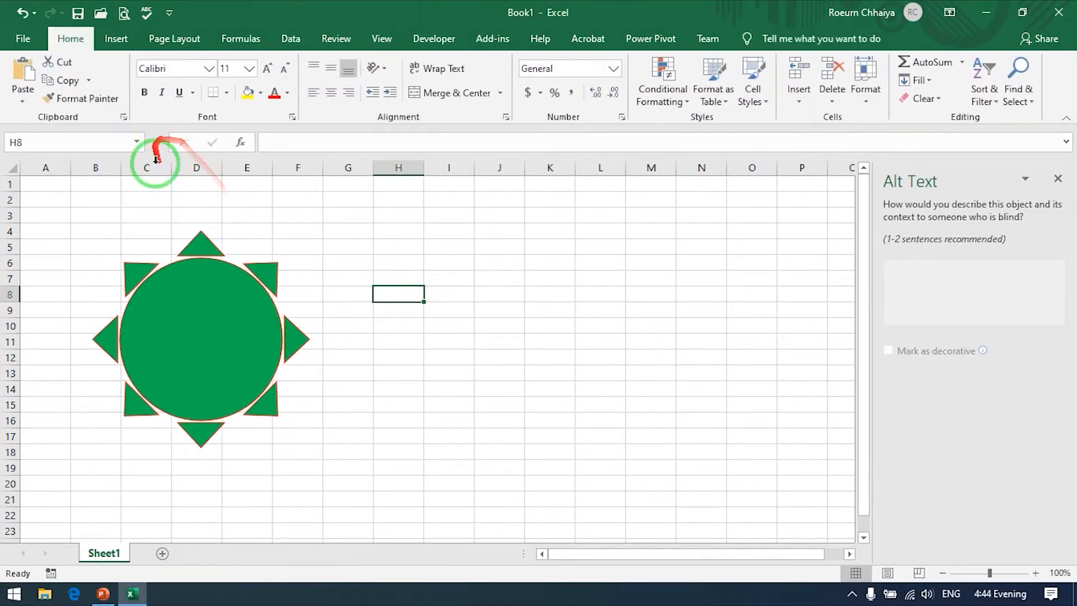
left_click(203, 299)
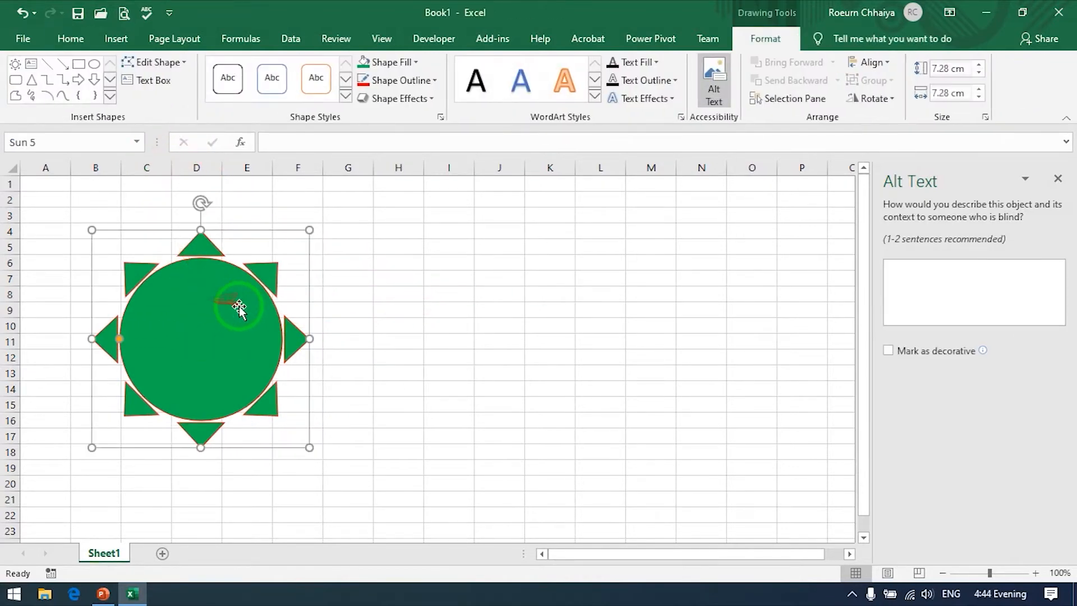
left_click(116, 38)
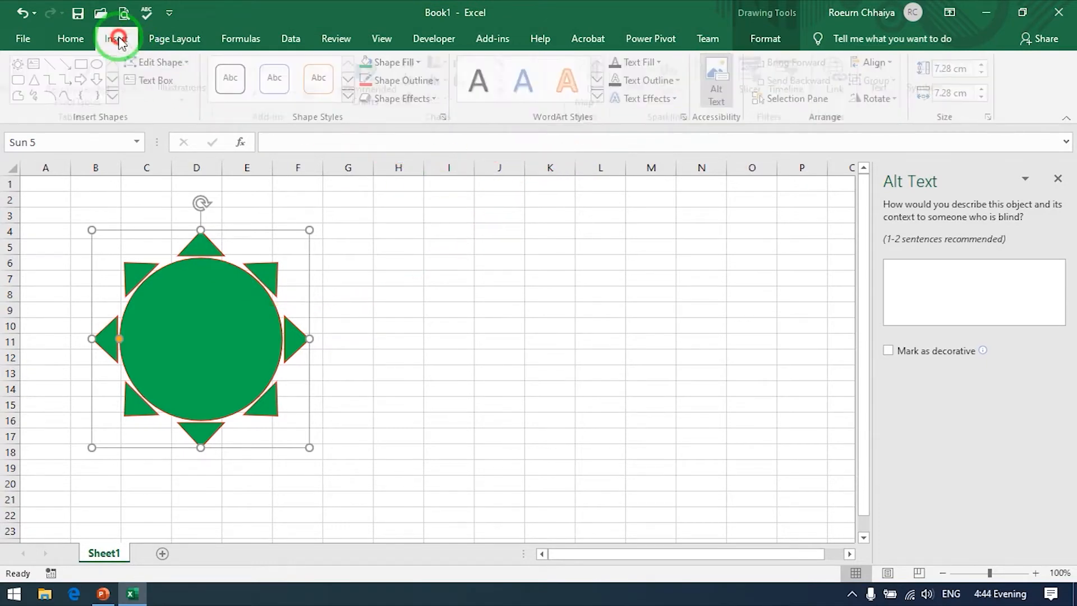
left_click(189, 101)
left_click(221, 162)
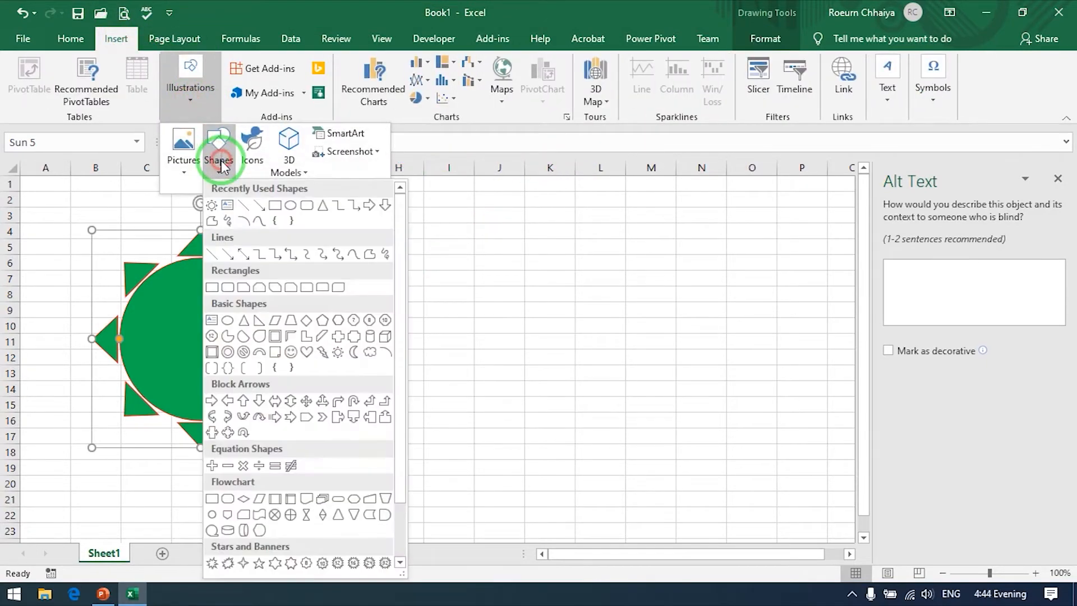
left_click(118, 222)
left_click(428, 309)
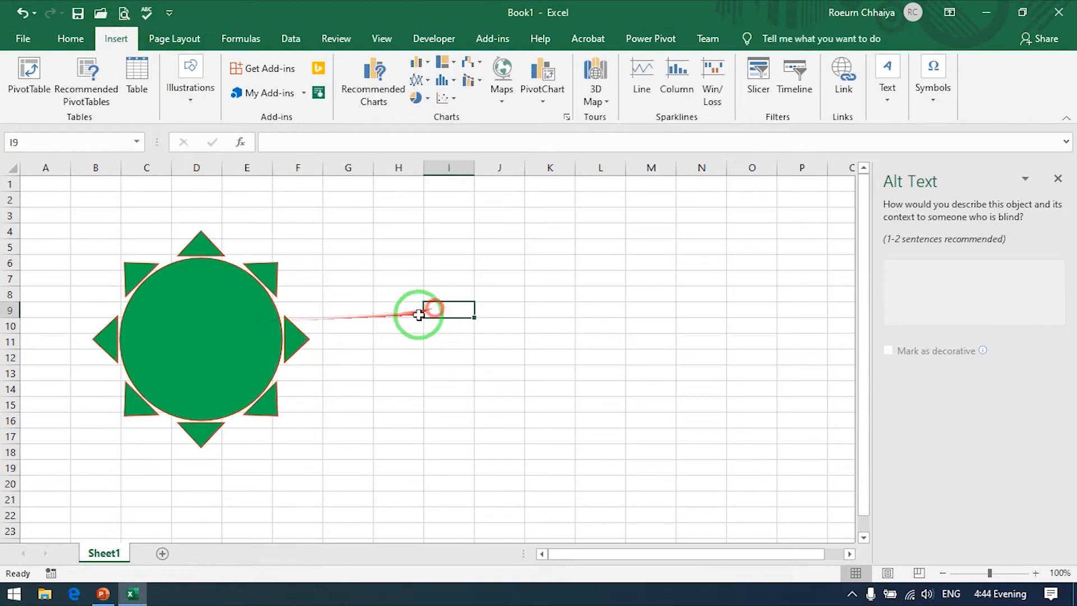
Step: Draw a hollow circle (donut) about 9.39 cm across beside the sun, starting at cell H5 and reaching column M
left_click(225, 309)
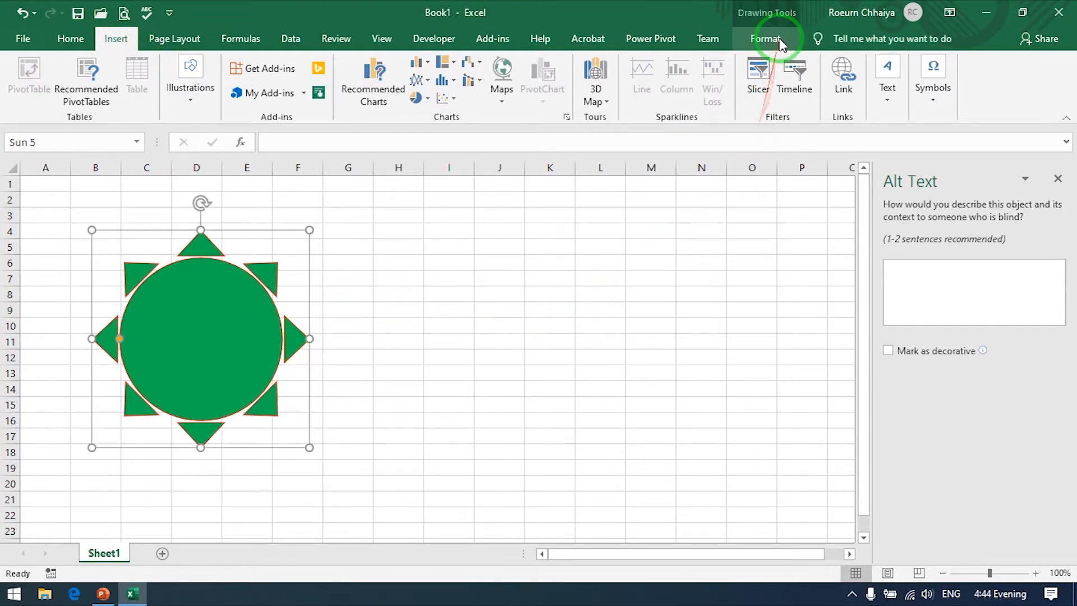
left_click(757, 39)
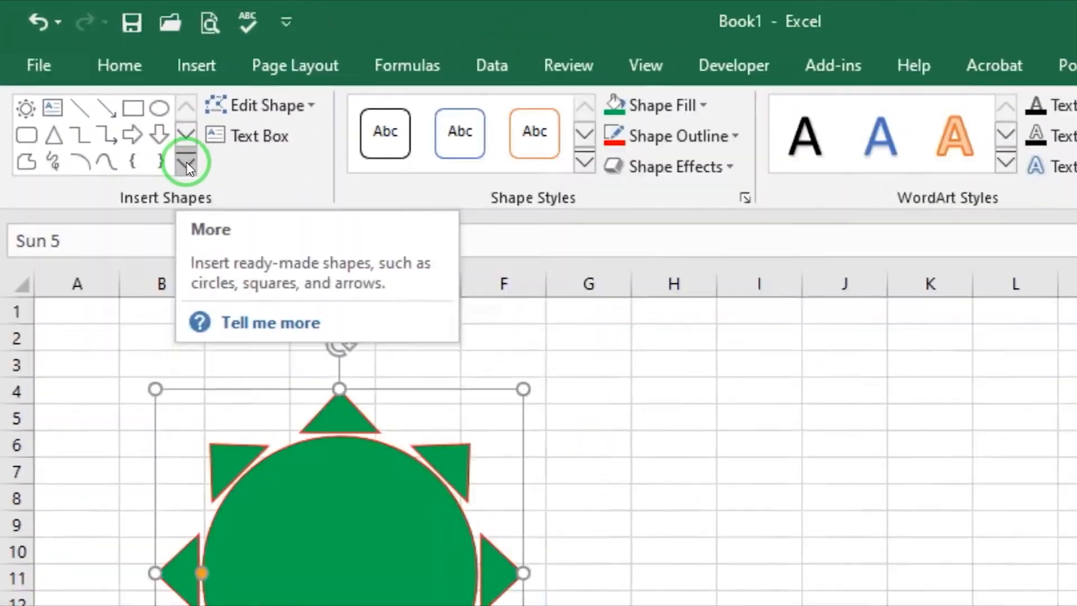
left_click(111, 98)
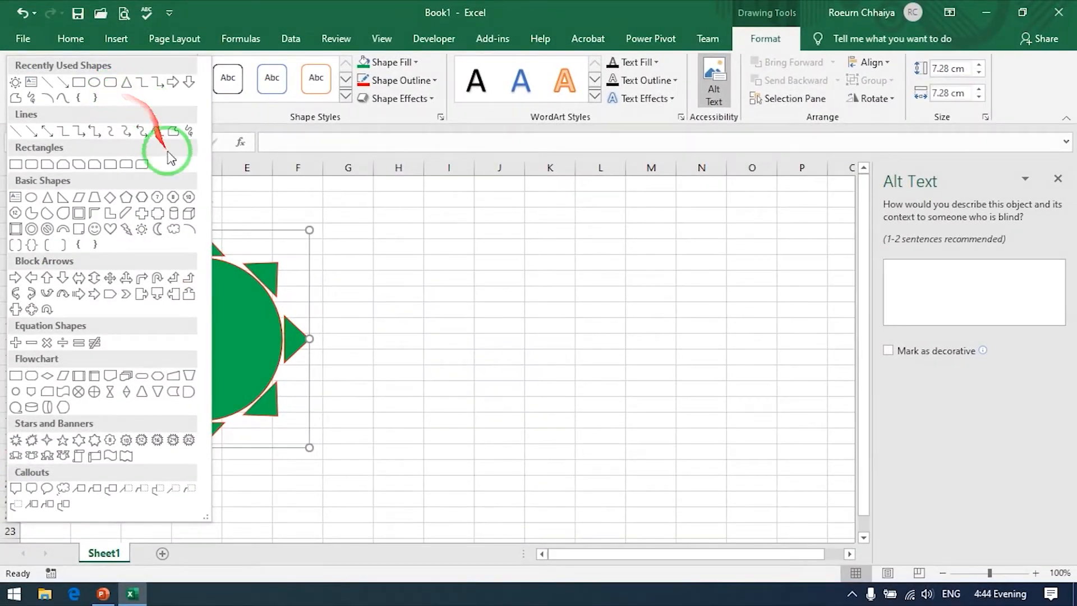
left_click(31, 229)
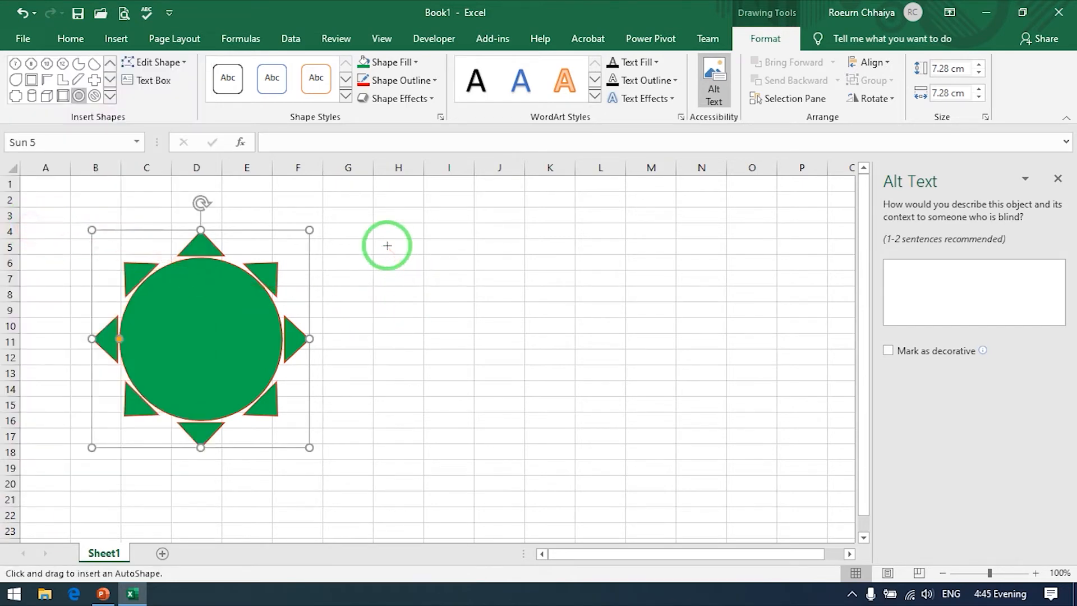
left_click_drag(387, 245, 667, 451)
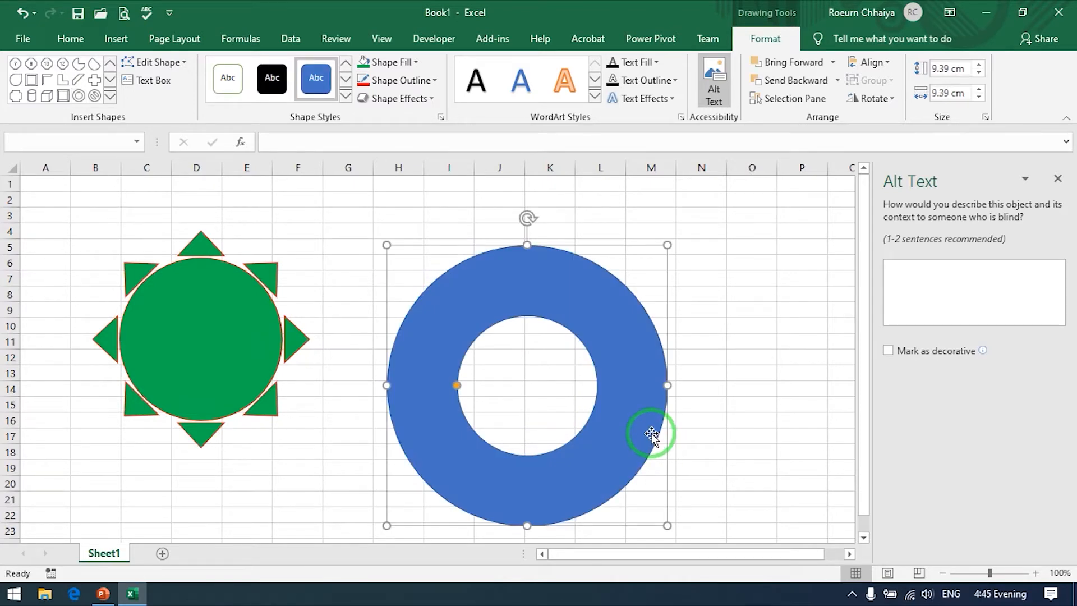
Step: Shrink the blue donut to about 8.2 cm high and 8.33 cm wide, and enlarge its hole to leave a thin ring
left_click_drag(651, 435, 626, 389)
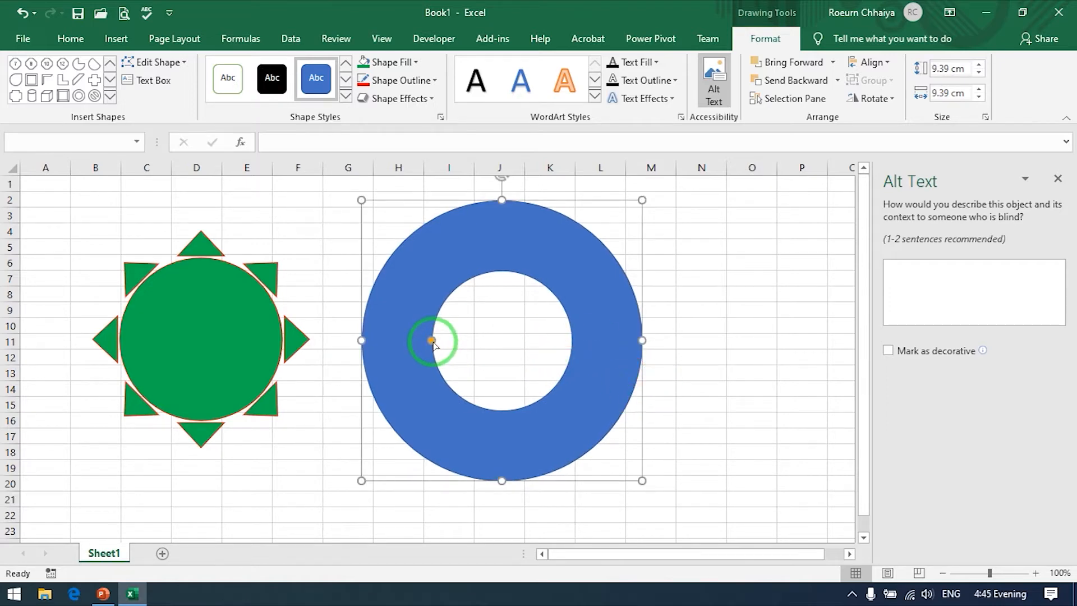
left_click_drag(361, 200, 393, 236)
left_click_drag(443, 295, 421, 268)
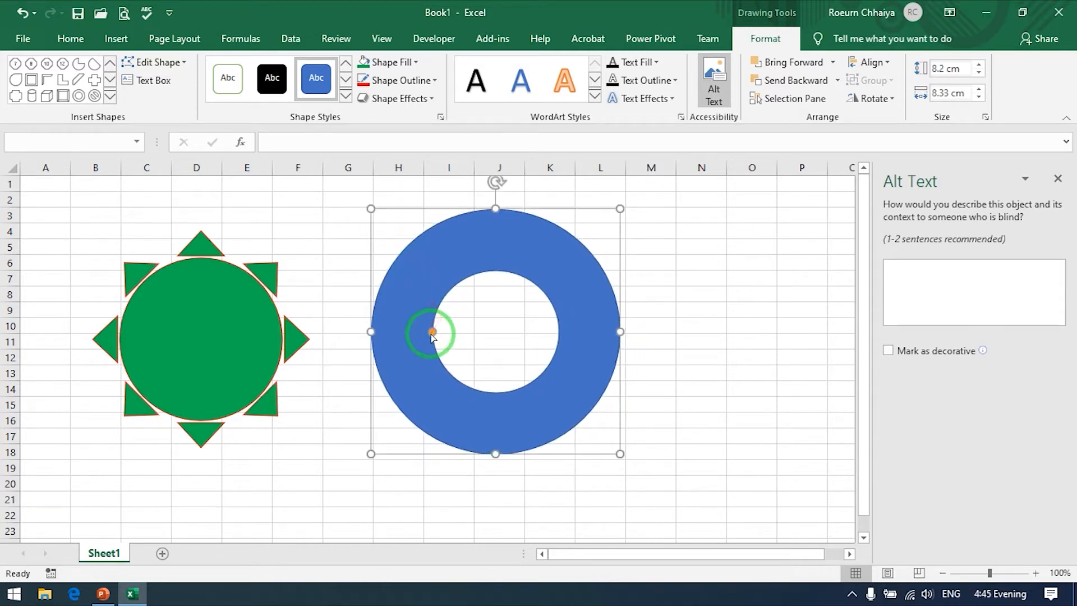
left_click_drag(432, 335, 403, 335)
left_click_drag(403, 334, 402, 334)
Step: Turn off the computer's Wi-Fi
left_click(217, 159)
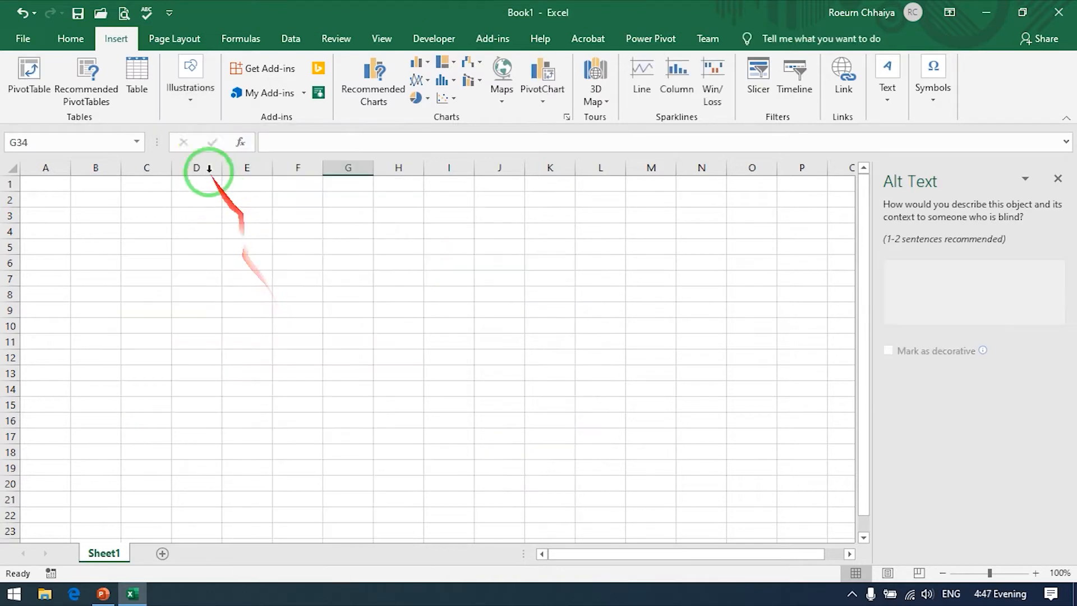
left_click(191, 93)
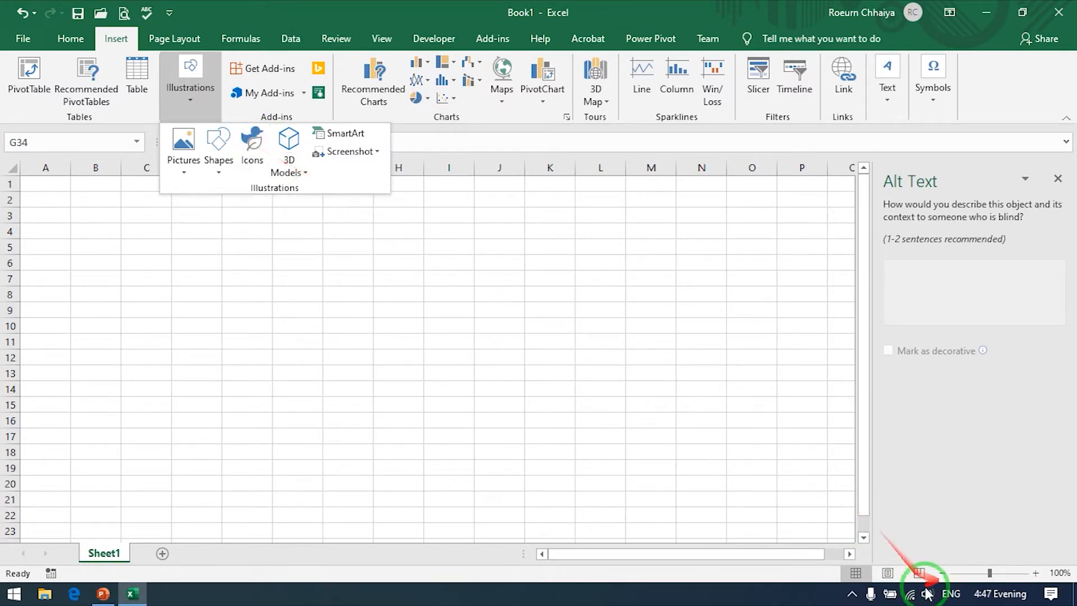
left_click(910, 593)
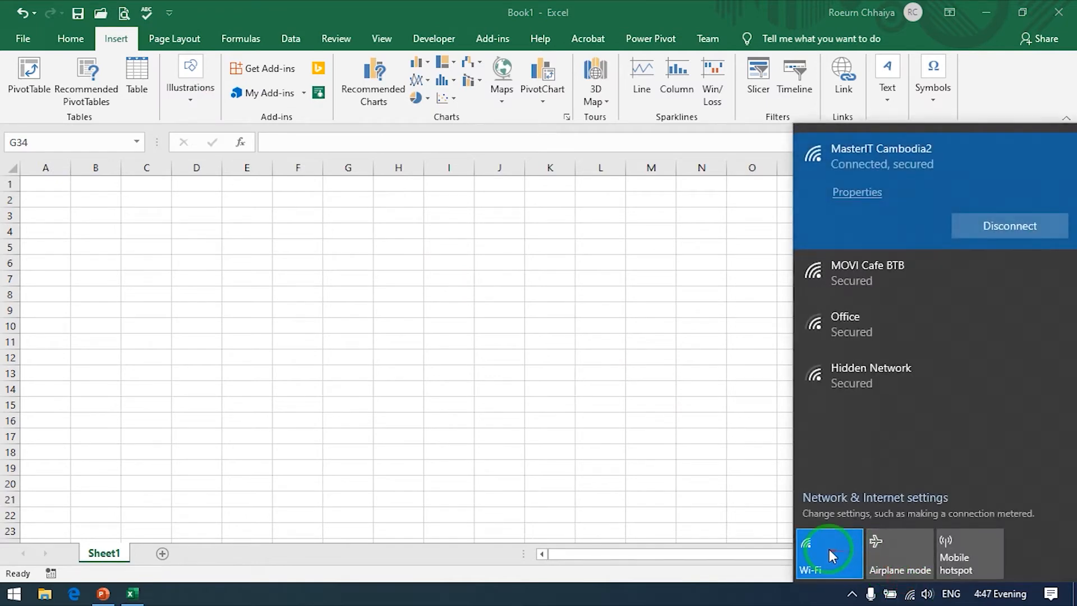
left_click(826, 550)
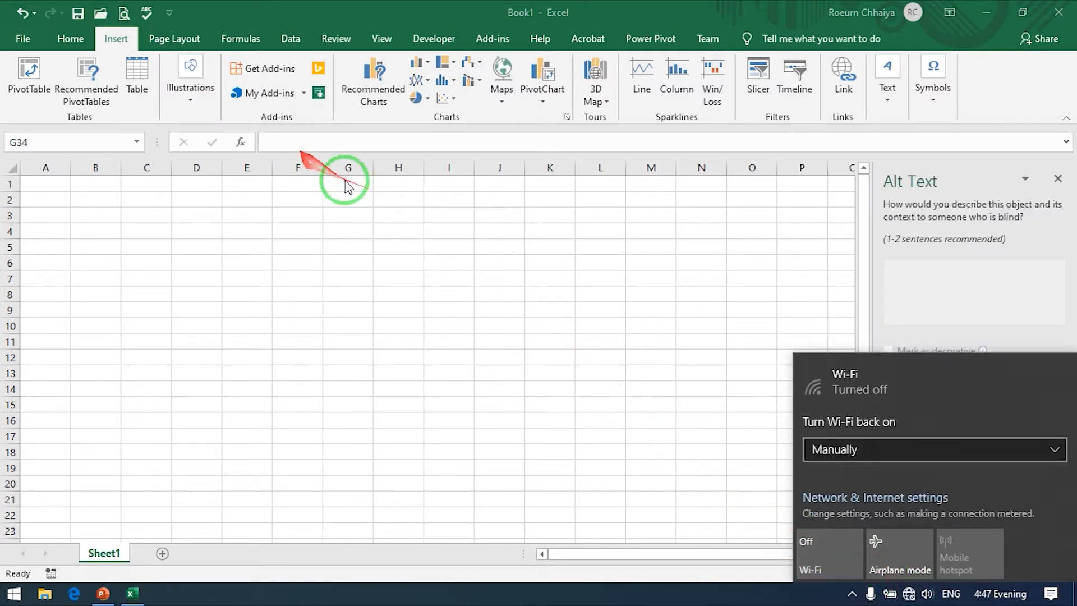
Step: Try inserting an icon offline from the computer, look through the folders for SVG files, and cancel
left_click(190, 101)
left_click(190, 101)
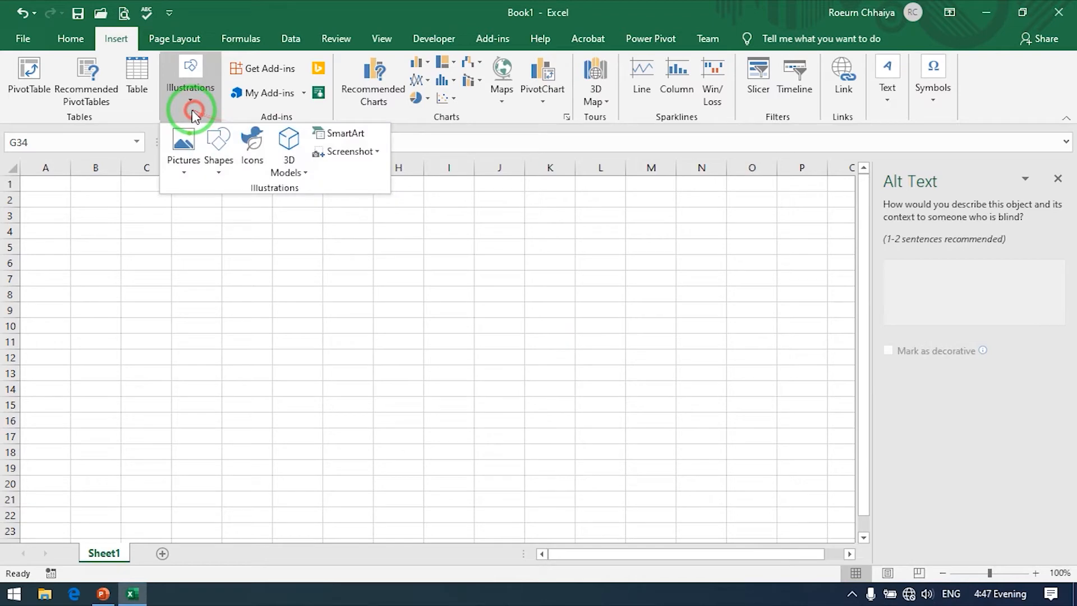
left_click(252, 147)
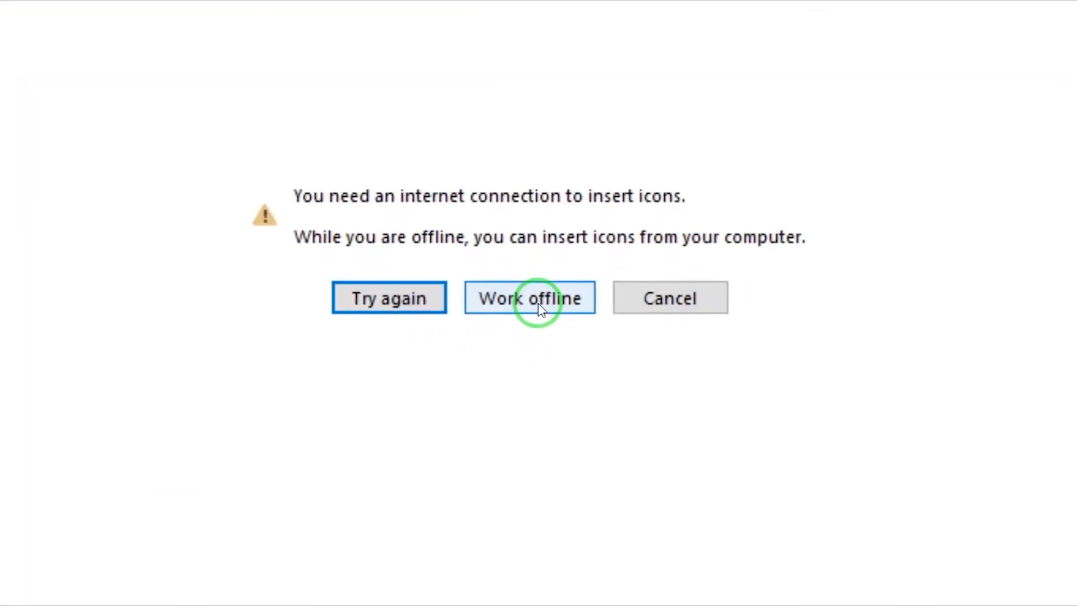
left_click(538, 305)
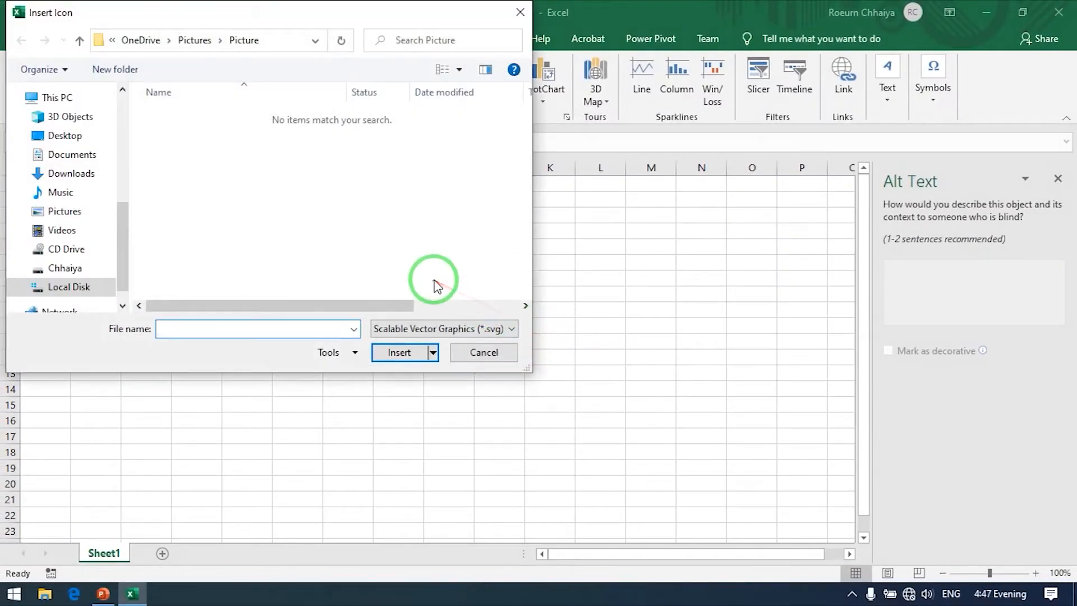
left_click(124, 228)
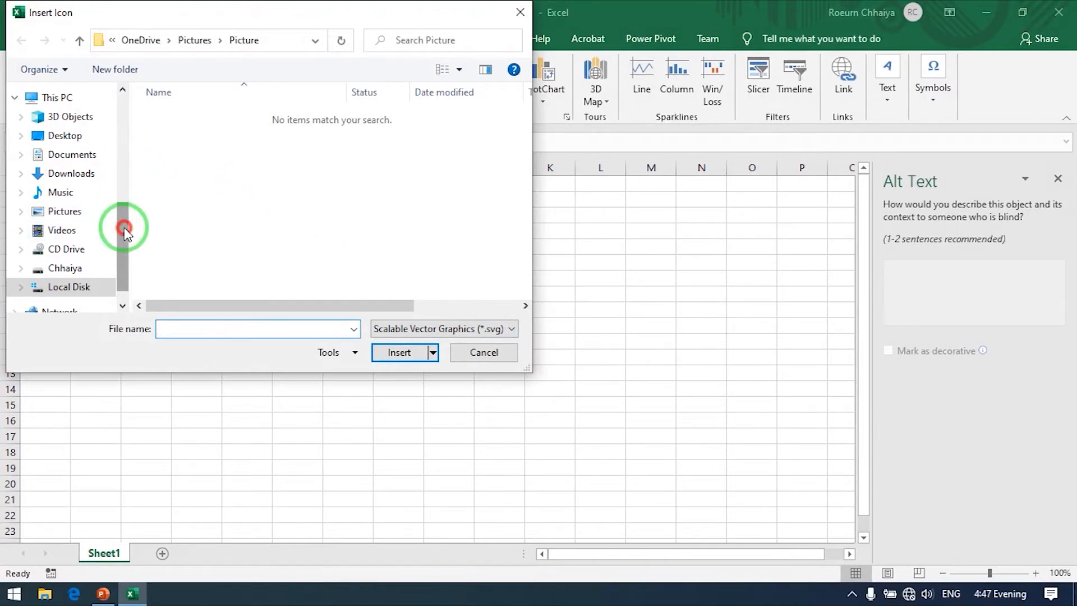
left_click_drag(124, 228, 124, 210)
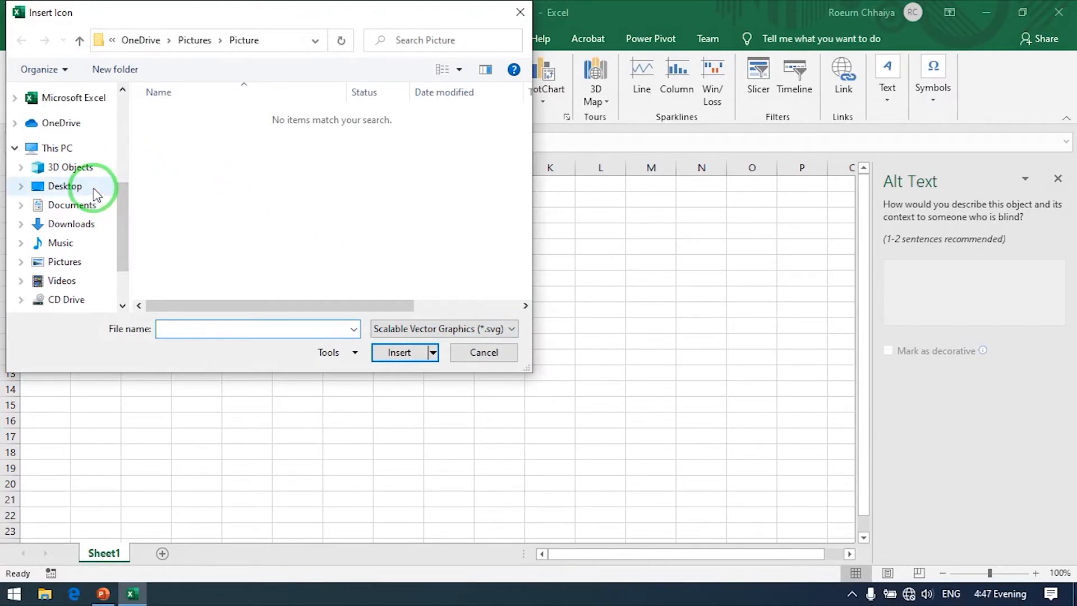
left_click(175, 168)
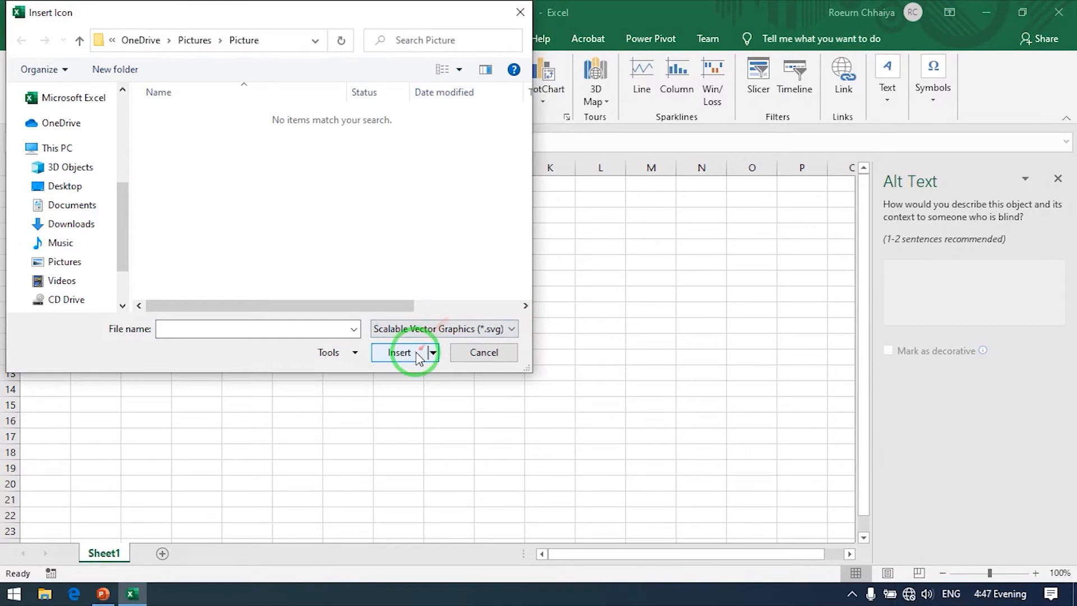
left_click(477, 349)
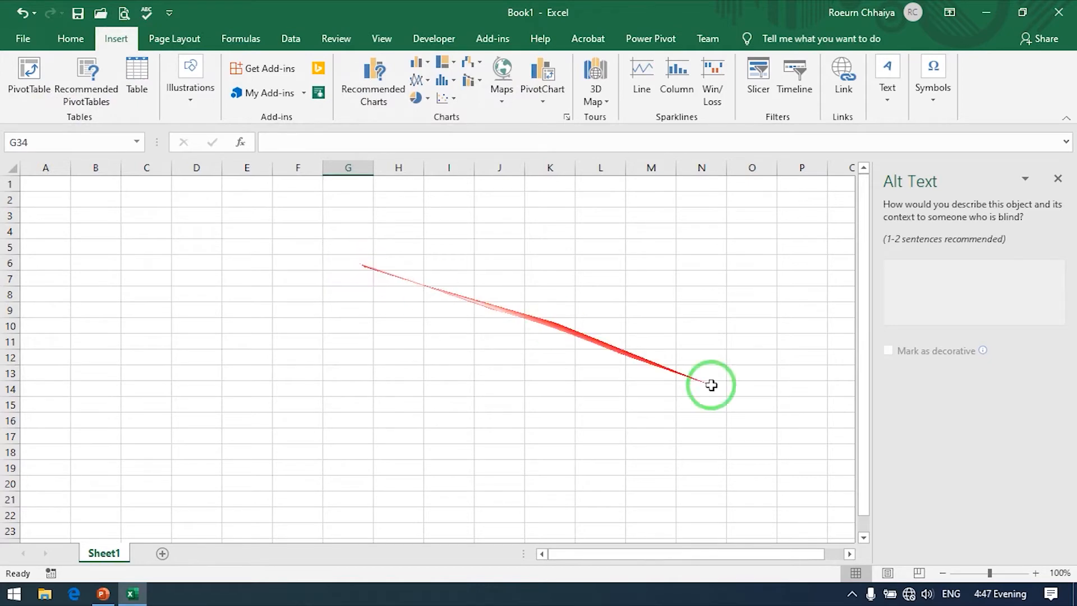
Step: Turn Wi-Fi back on and reconnect to the MasterIT Cambodia2 network
left_click(909, 593)
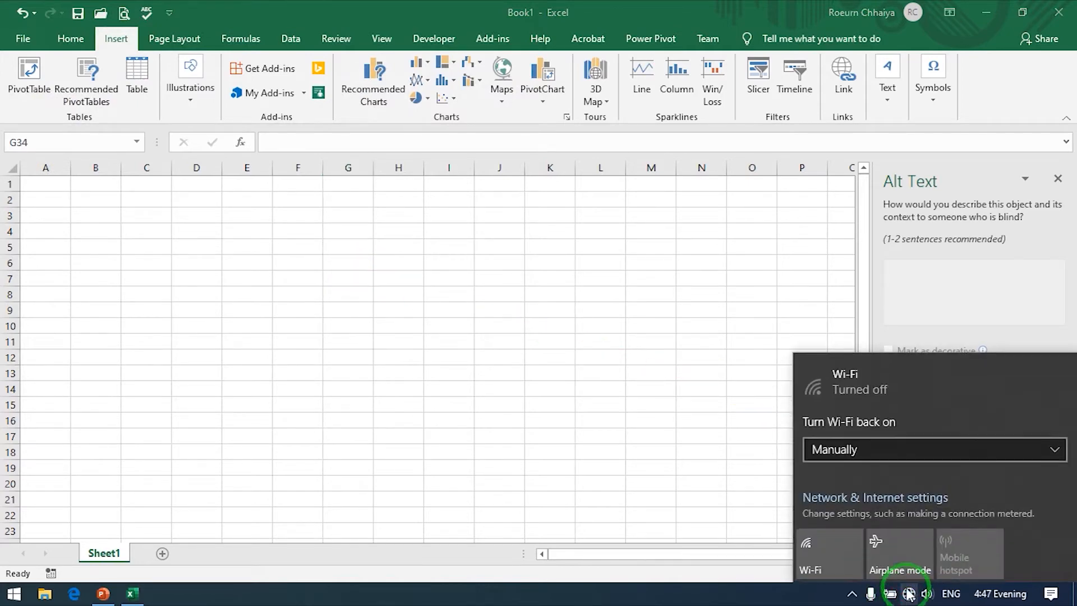
left_click(817, 554)
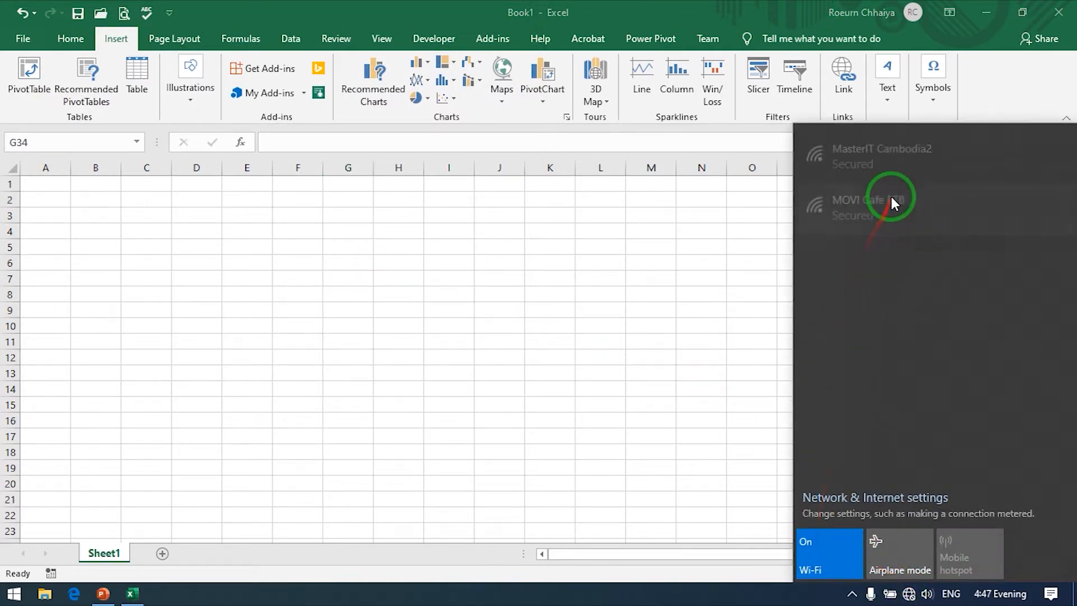
left_click(895, 168)
left_click(969, 226)
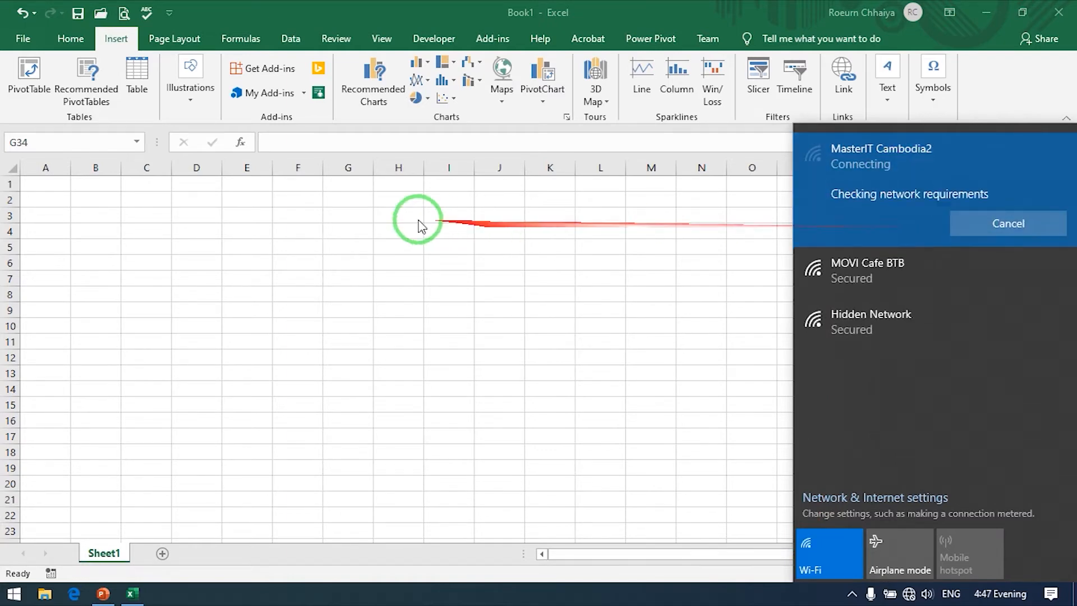
left_click(344, 209)
Step: Search the online icon library for "Ball" and insert the soccer ball icon into the sheet
left_click(204, 107)
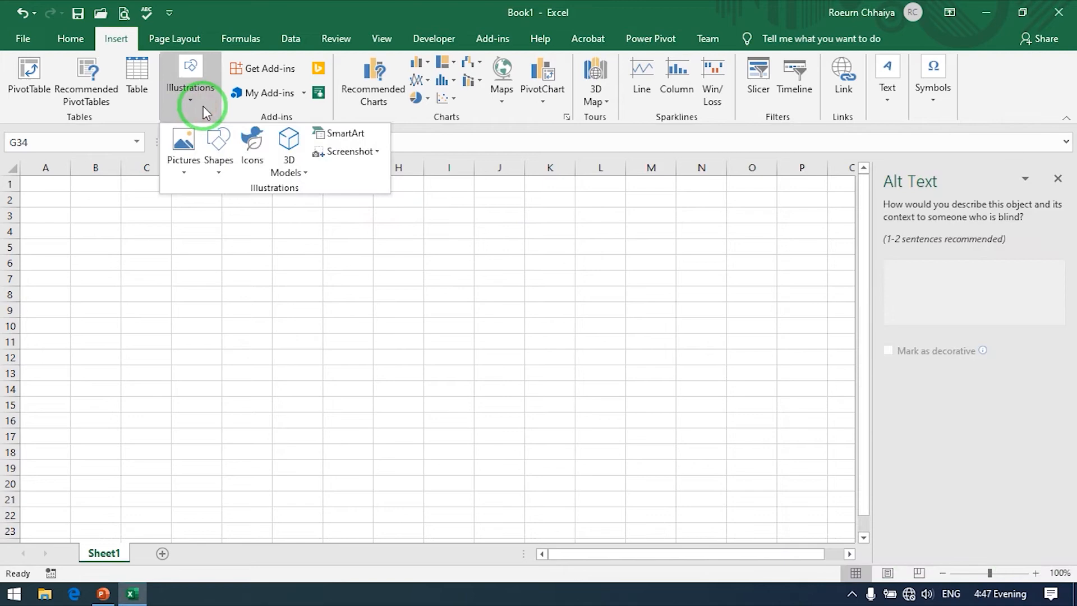
left_click(258, 147)
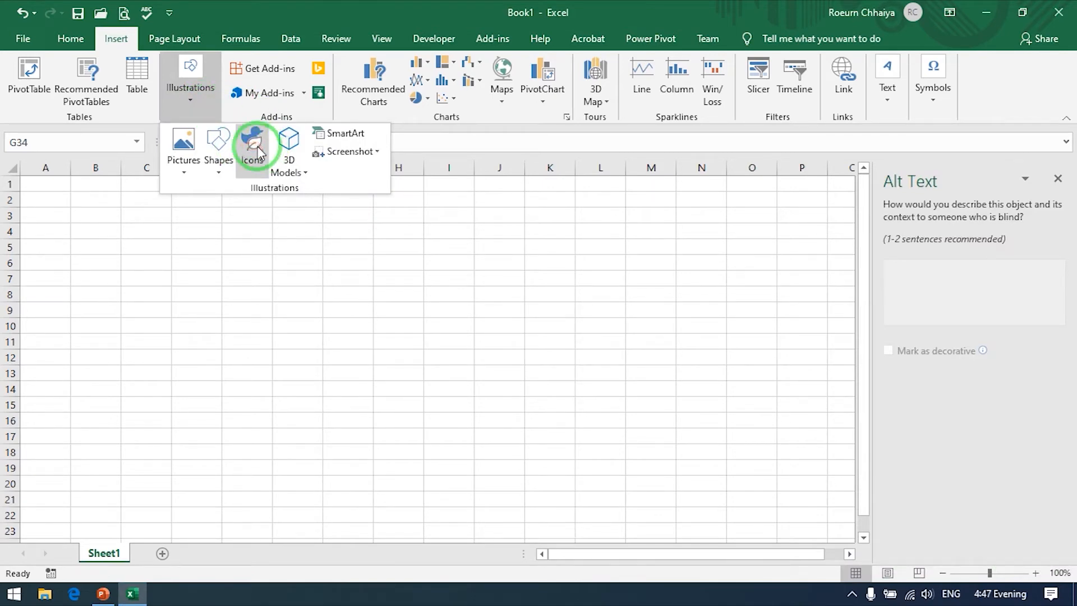
left_click(258, 149)
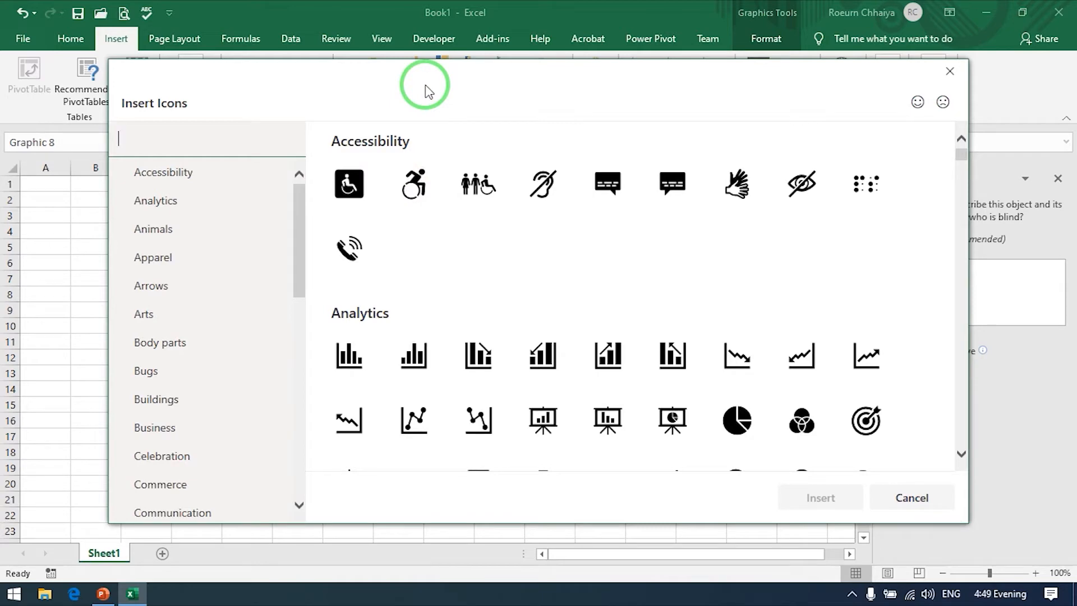
type("B")
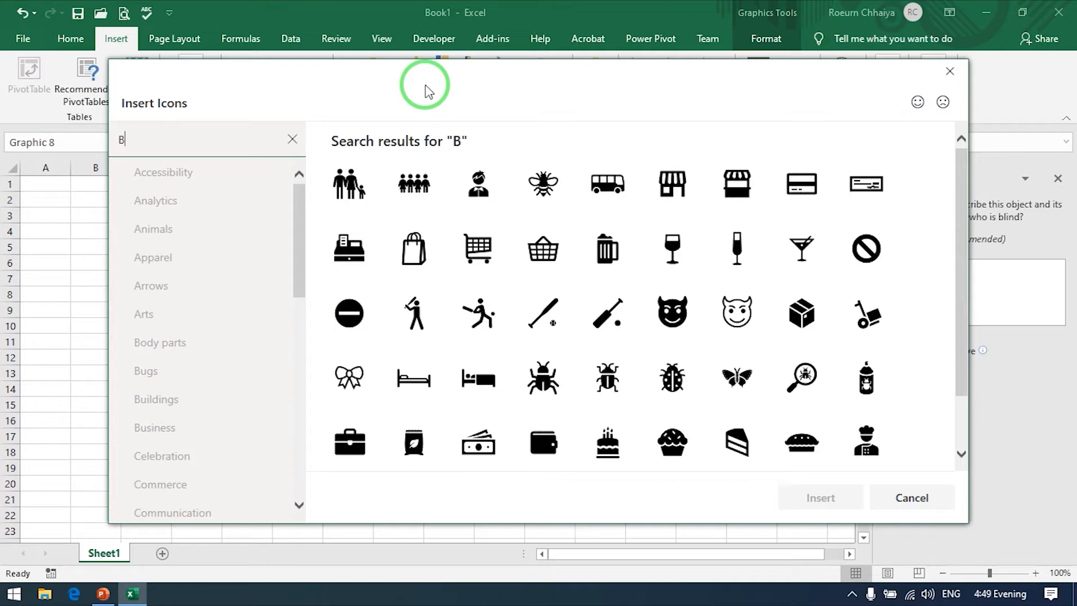
type("all")
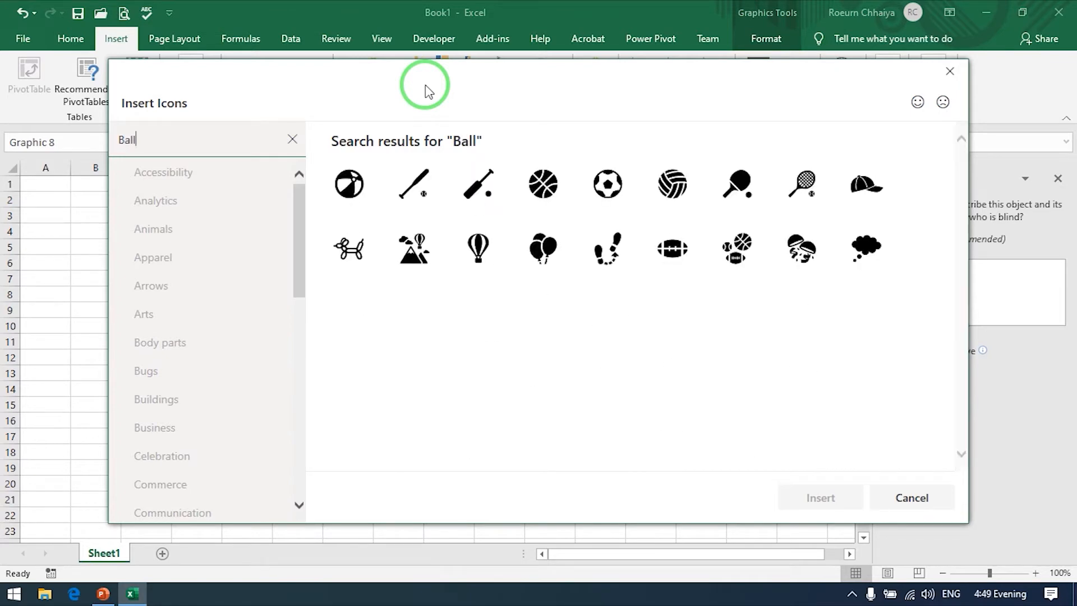
left_click(608, 185)
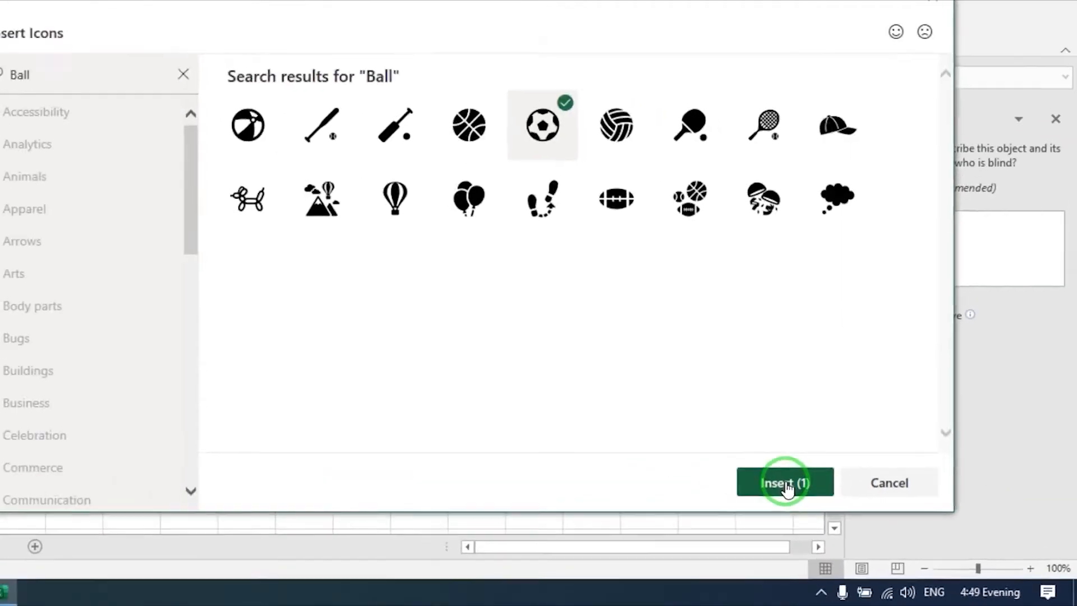
left_click(787, 485)
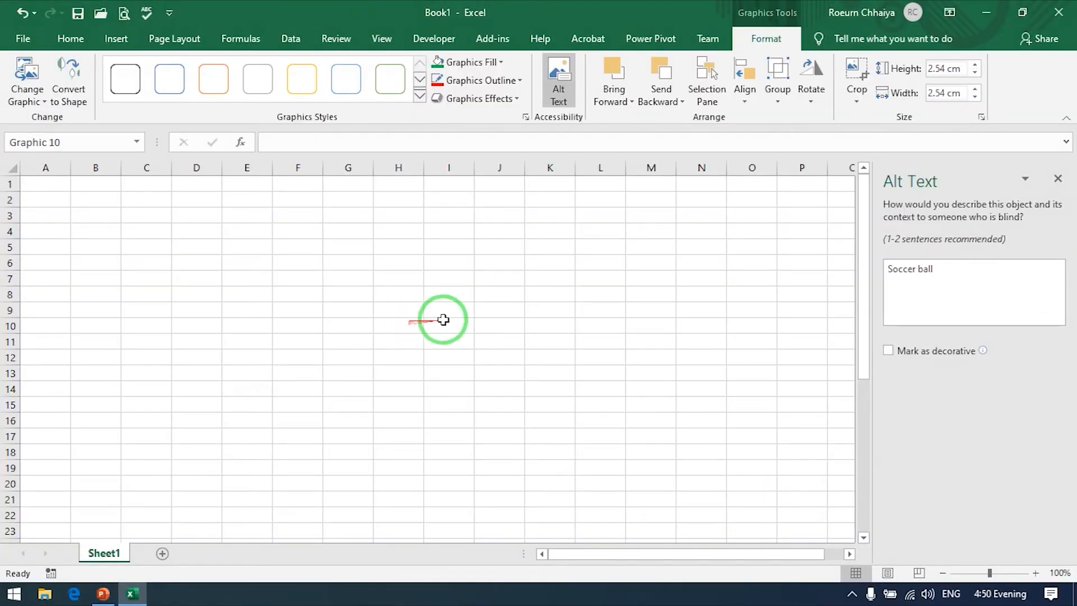
Step: Move the soccer ball icon up to rows 6 to 10 around columns F and G, and close the Alt Text pane
scroll(477, 337, "down", 7)
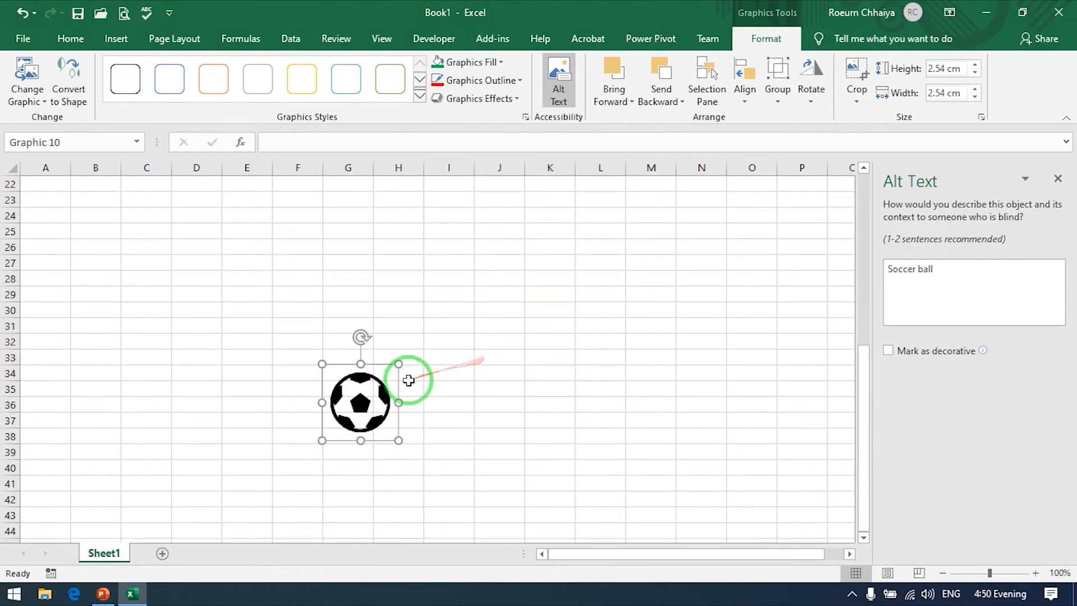
left_click_drag(362, 414, 332, 250)
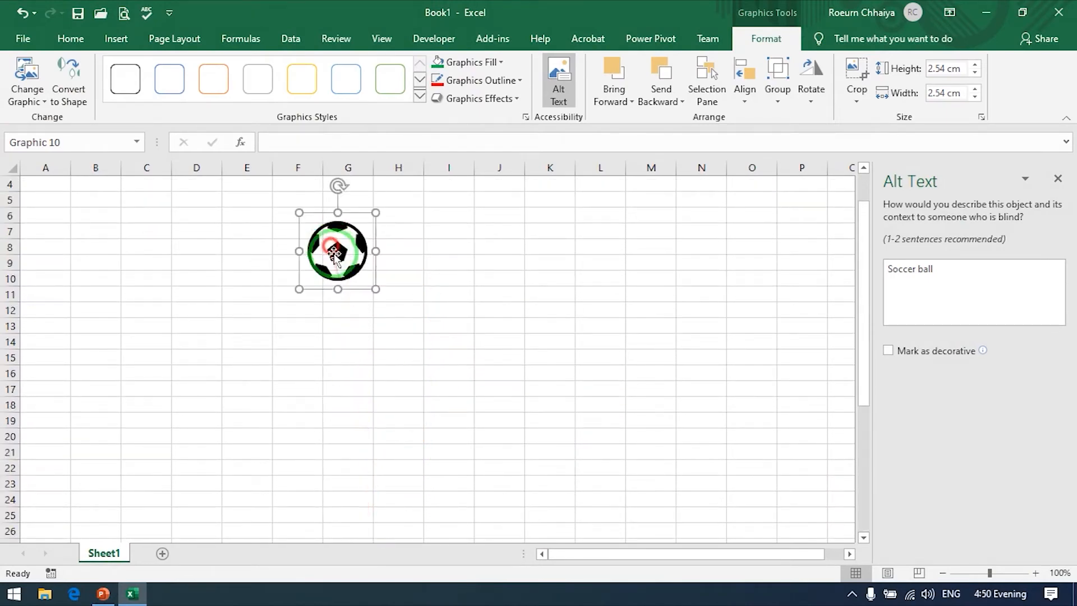
left_click(1058, 180)
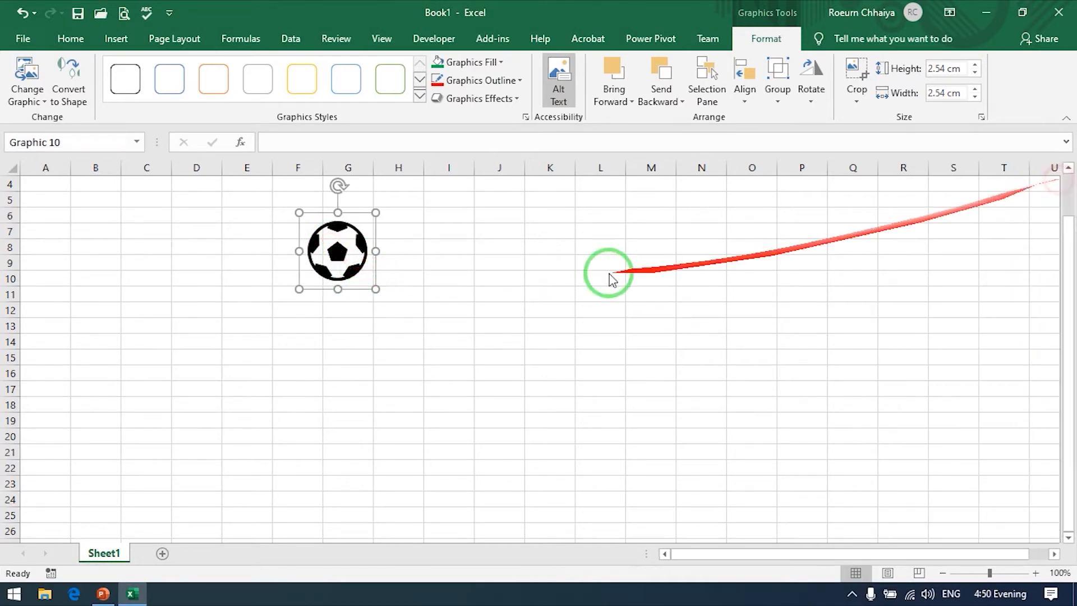
Step: Enlarge the soccer ball icon to about 4.15 cm square and place it over columns H to J, starting at row 6
left_click_drag(355, 242, 504, 184)
left_click_drag(448, 250, 438, 283)
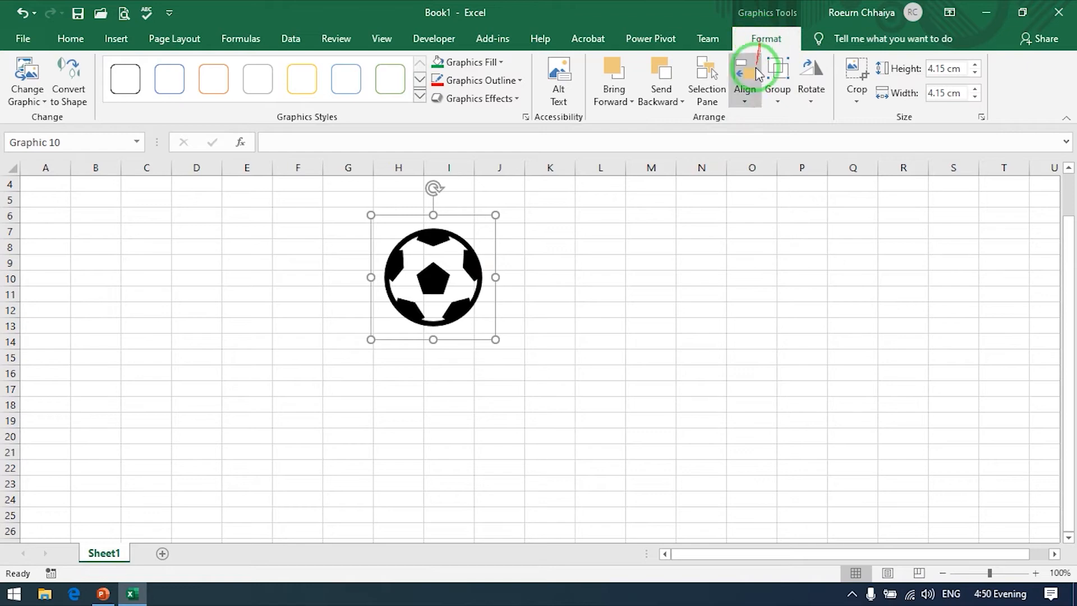
Step: Fill the soccer ball icon with black, give it a red outline and shift it down about one row
left_click(445, 283)
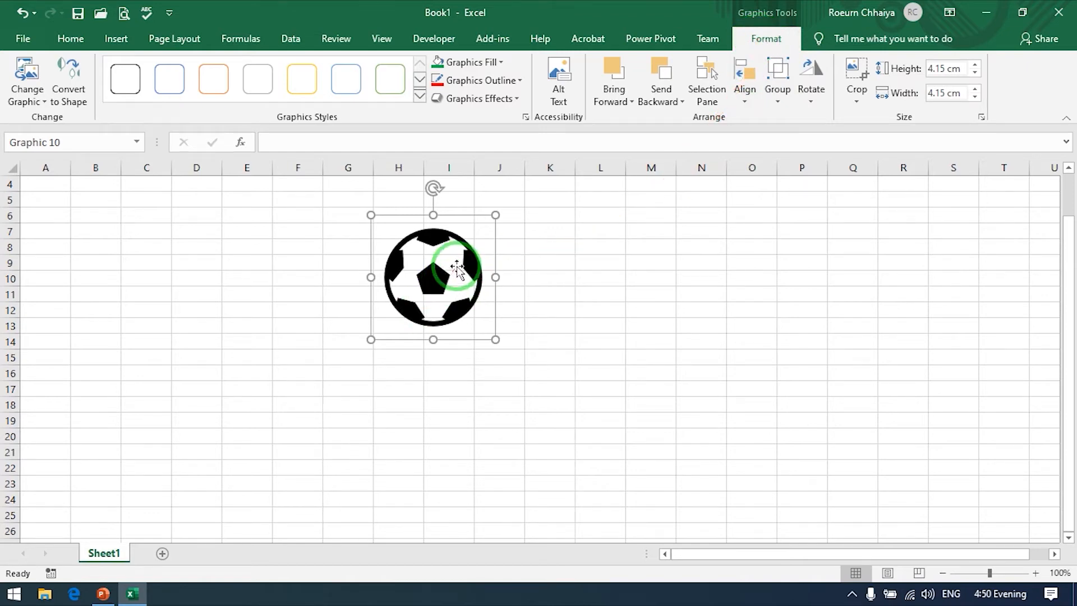
left_click(496, 65)
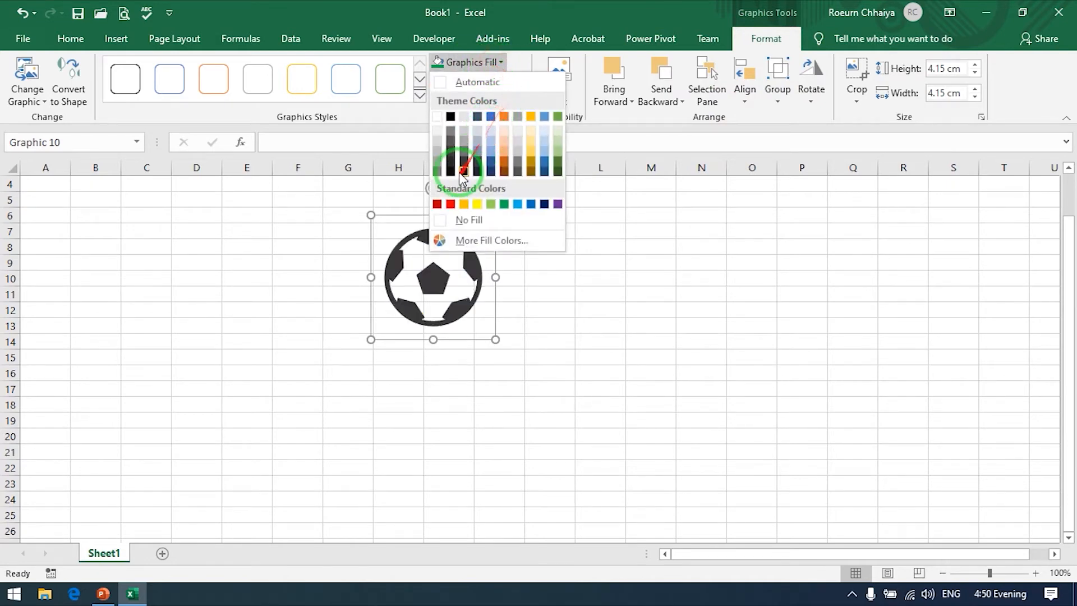
left_click(450, 118)
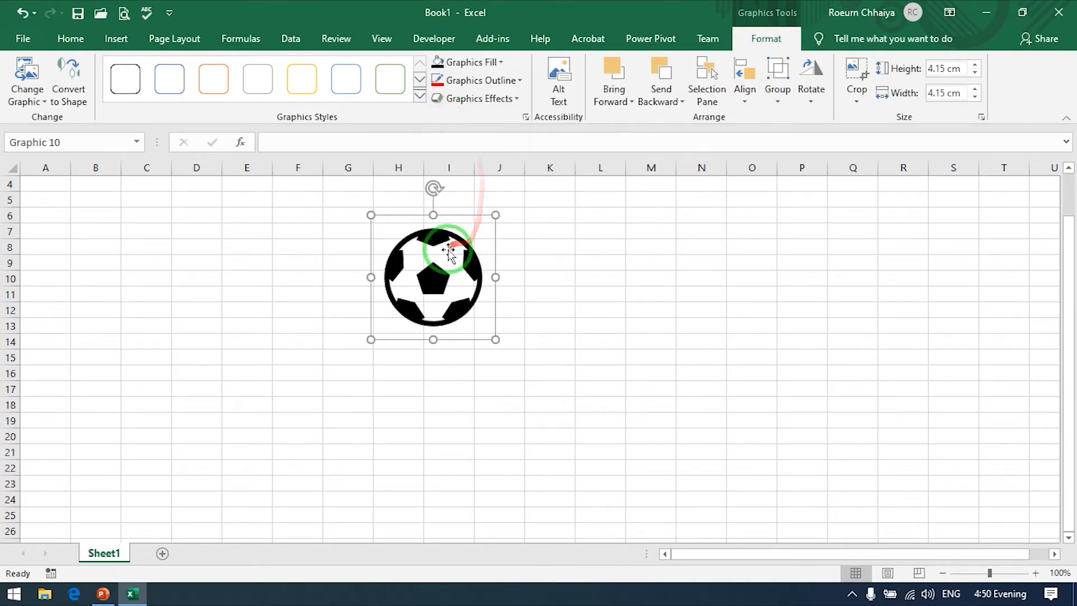
left_click(513, 87)
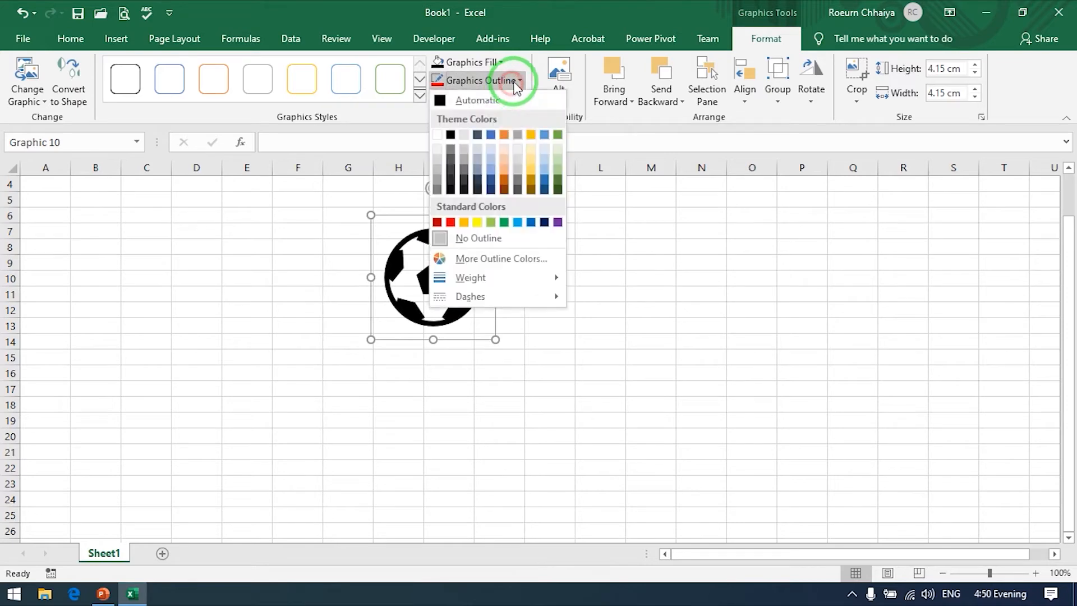
left_click(450, 223)
left_click_drag(493, 258, 497, 273)
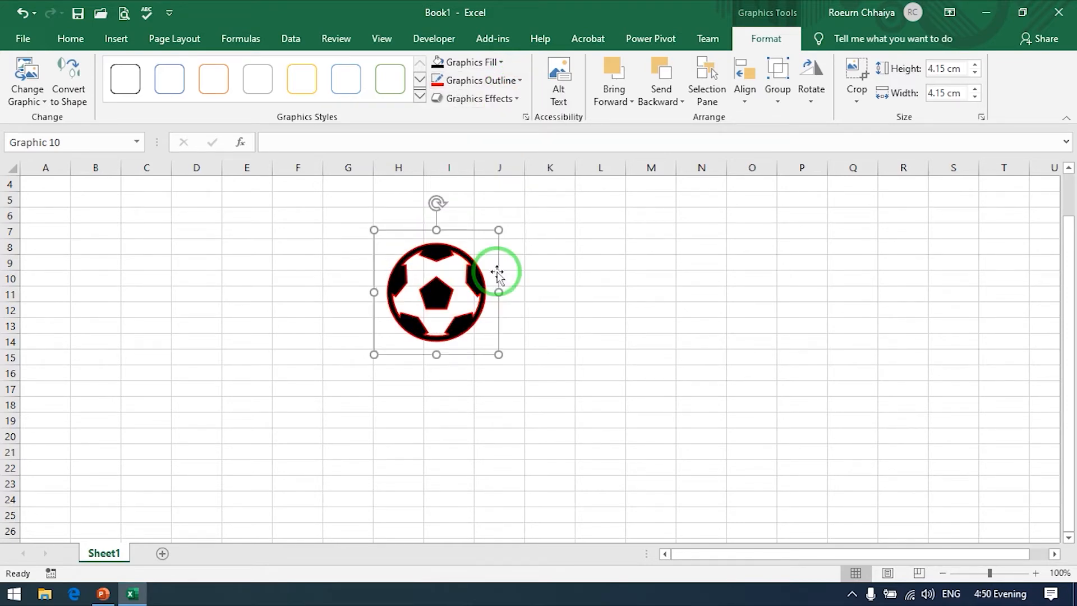
Step: Delete the soccer ball icon from the sheet
key("Delete")
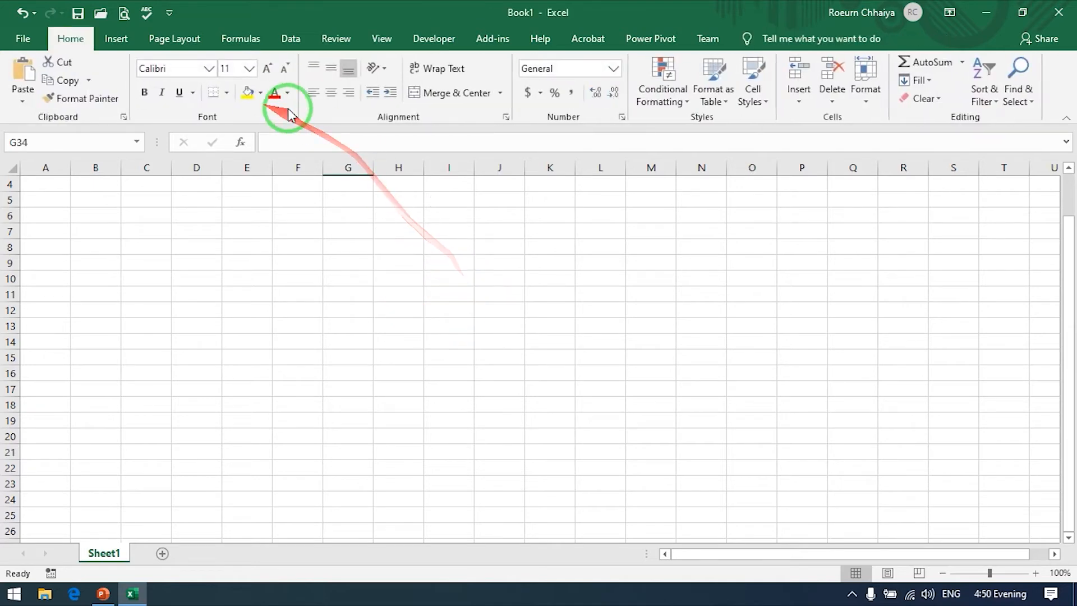
left_click(118, 41)
left_click(194, 84)
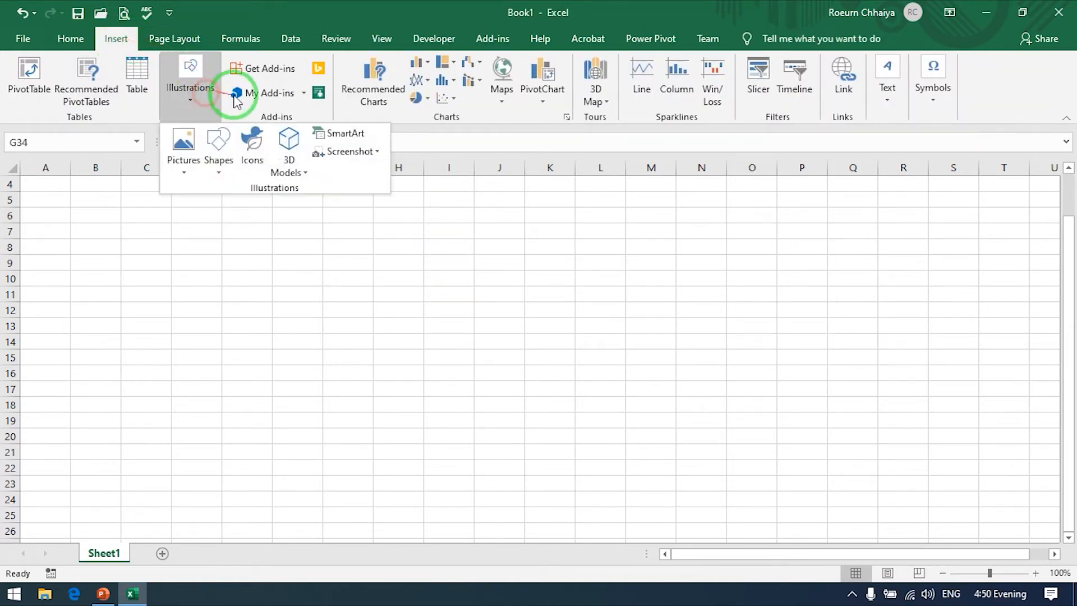
left_click(302, 171)
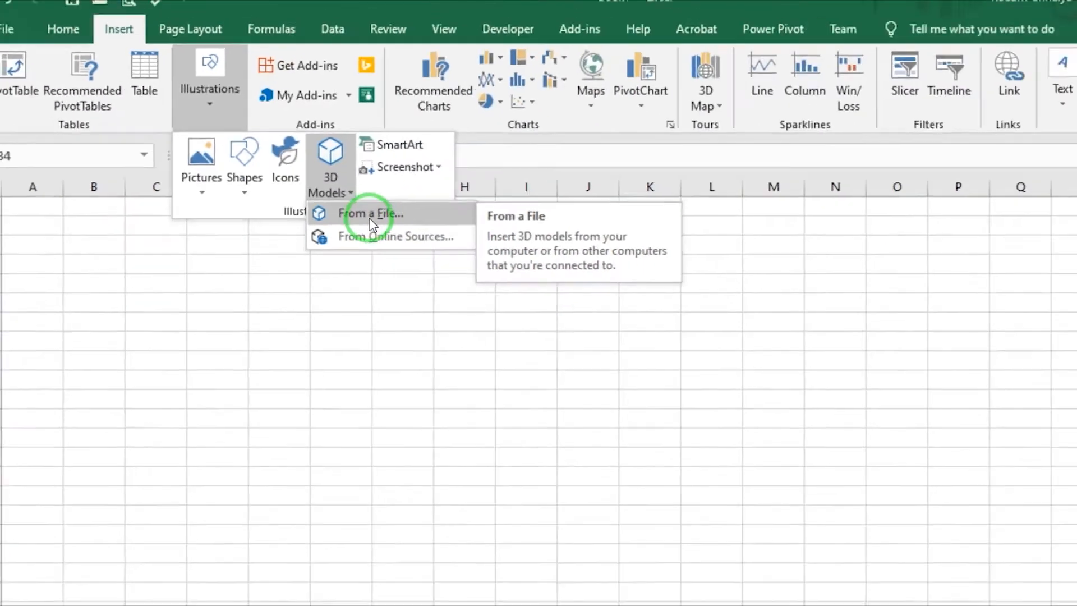
left_click(371, 223)
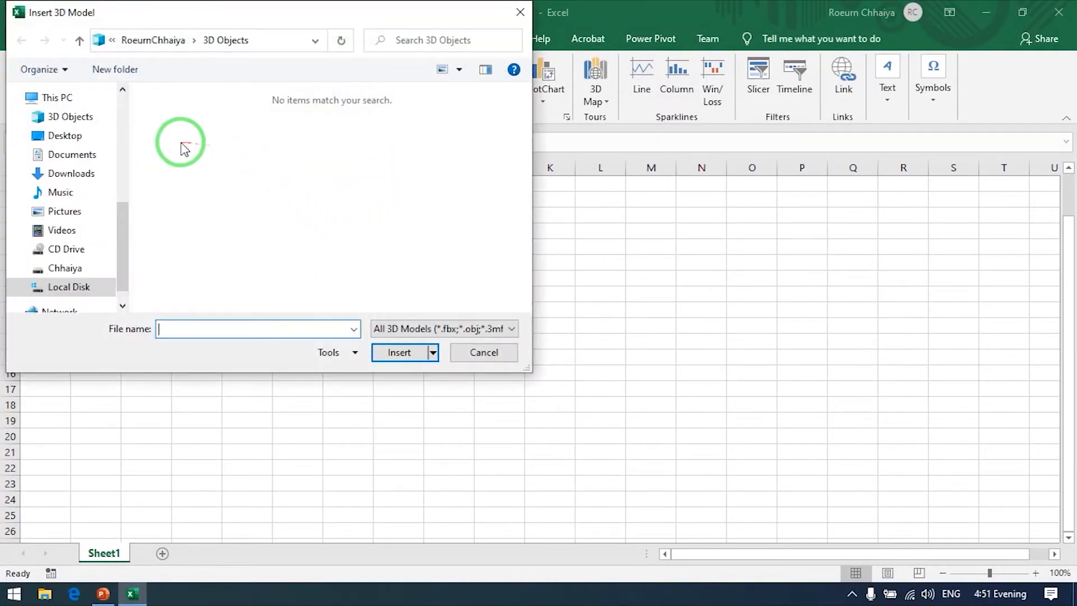
left_click(168, 100)
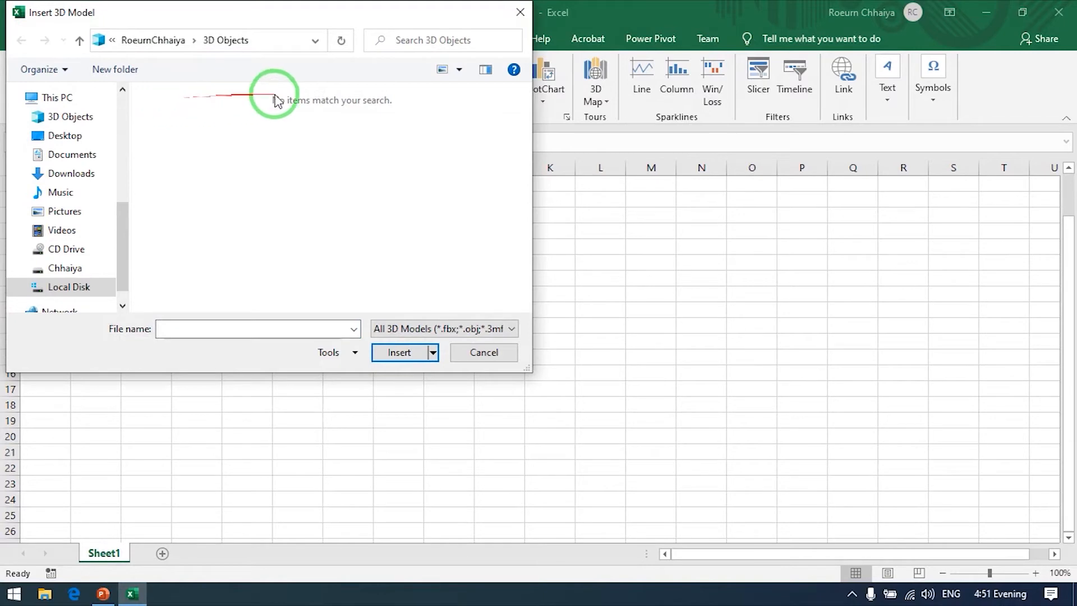
left_click(478, 352)
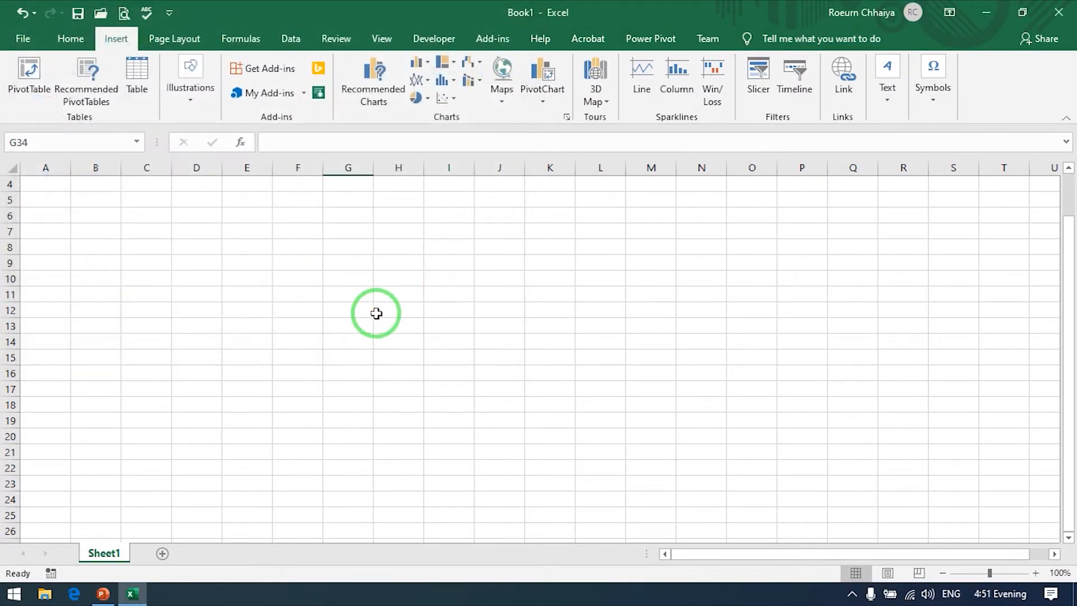
Step: Search the online 3D model sources for "Flower" and insert the open red flower model into the sheet
left_click(200, 112)
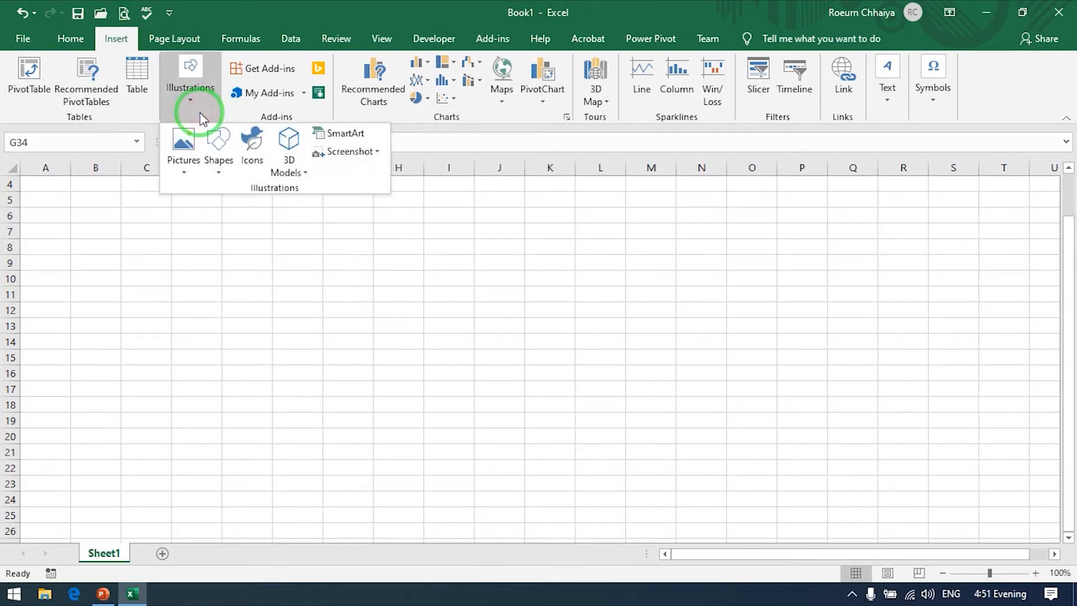
left_click(302, 174)
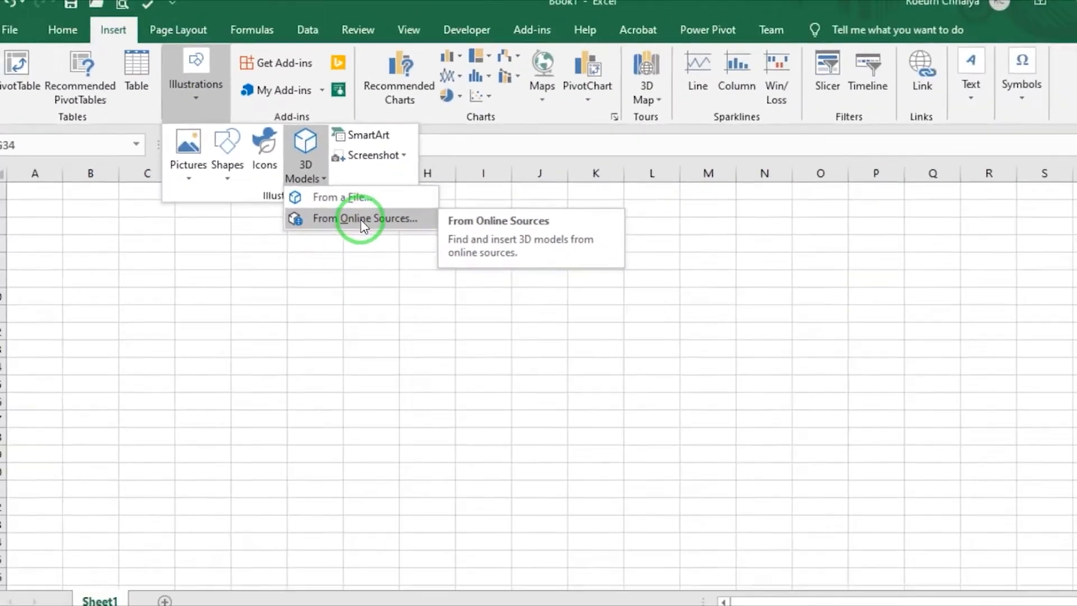
left_click(538, 303)
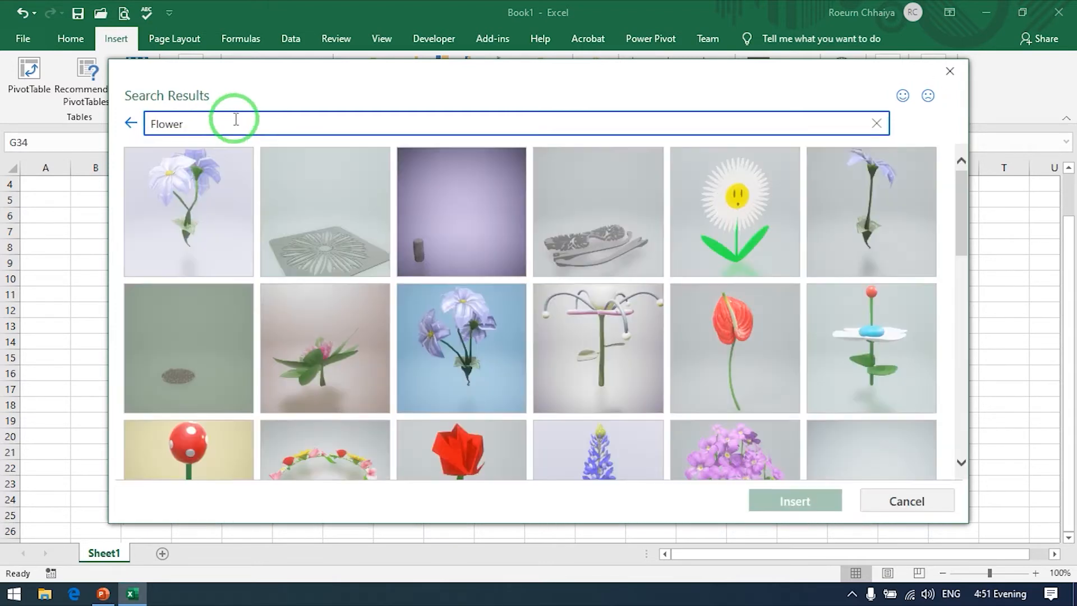
scroll(538, 268, "down", 8)
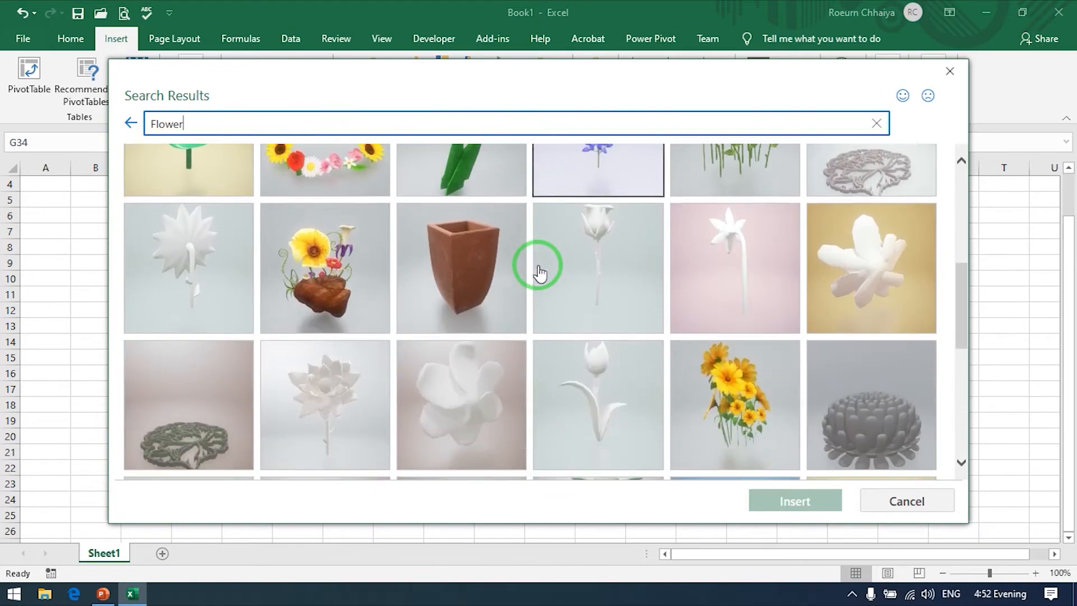
scroll(537, 268, "down", 2)
scroll(532, 265, "up", 2)
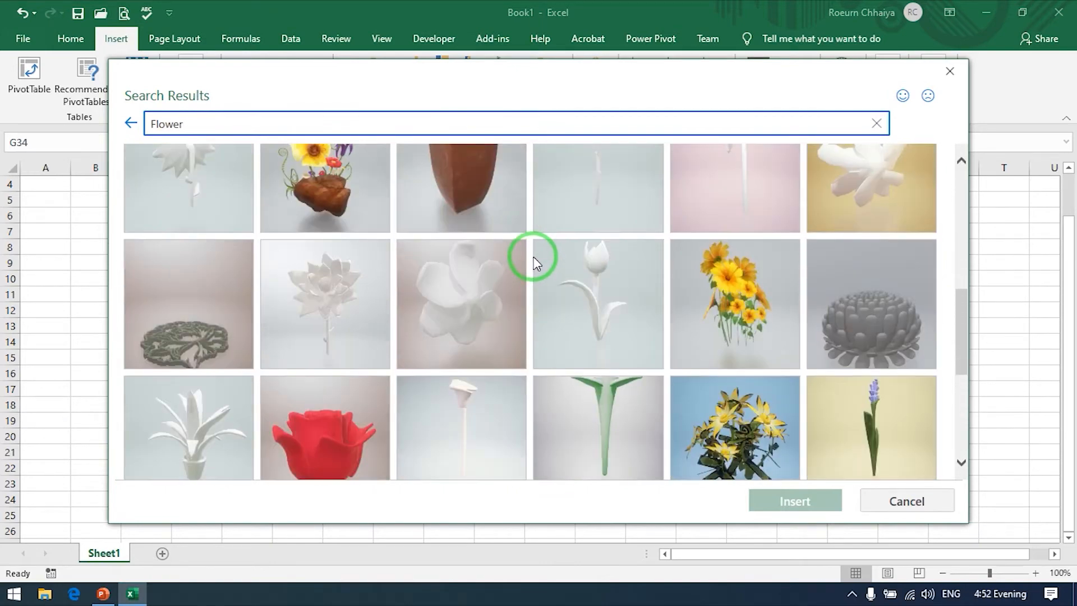
scroll(533, 256, "down", 3)
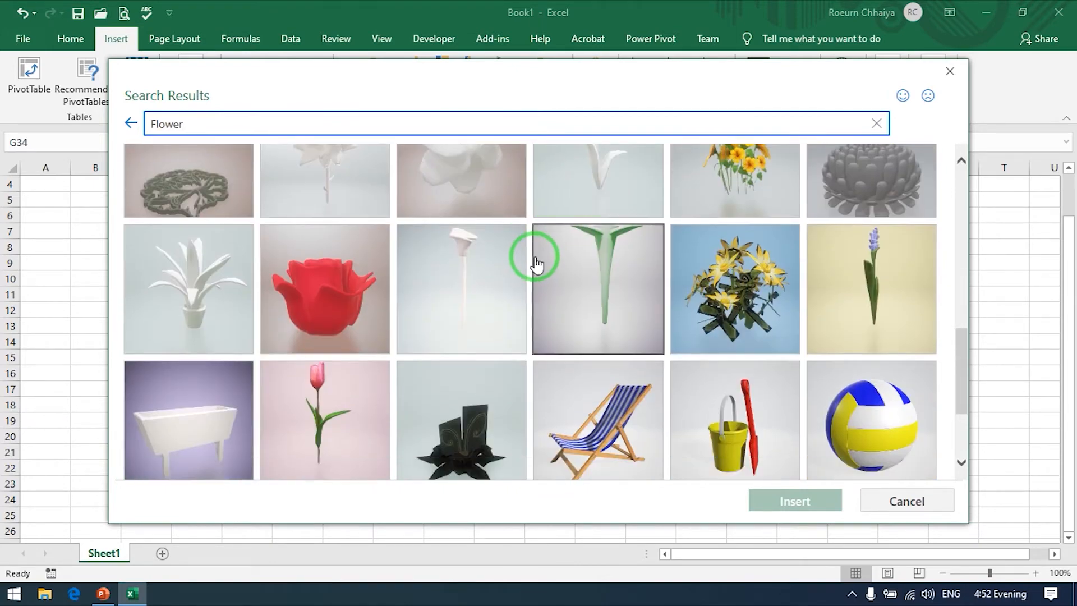
scroll(662, 218, "up", 1)
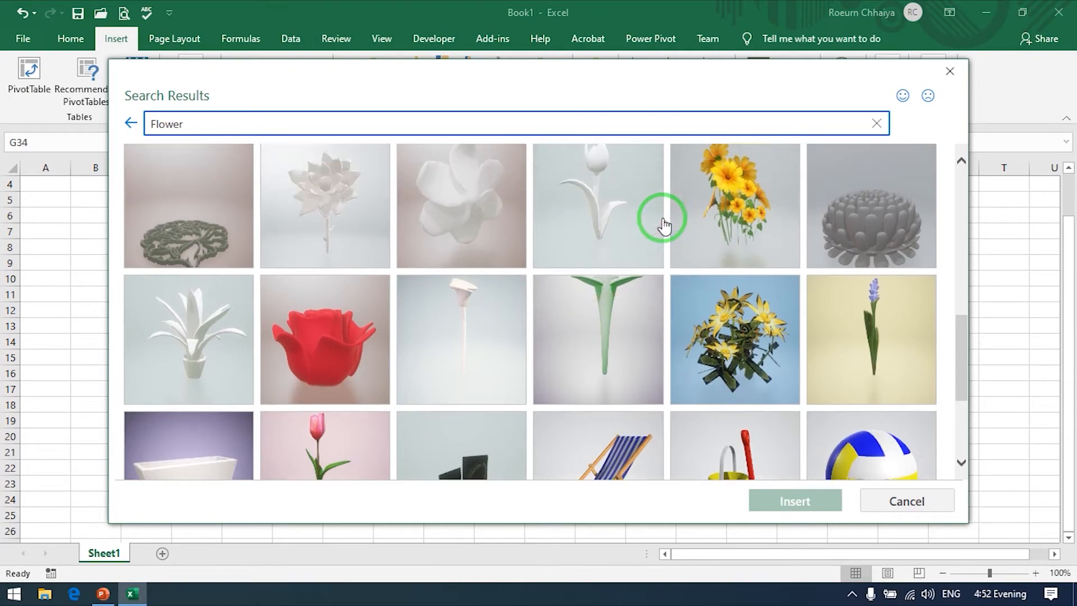
left_click(329, 346)
left_click(793, 503)
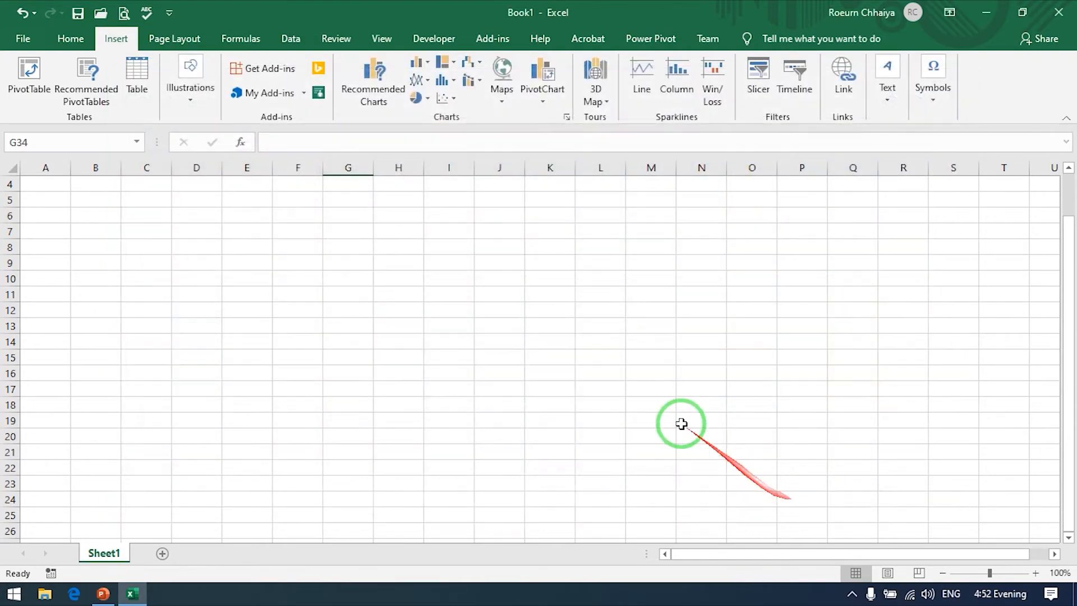
Step: Enlarge the flower model to about 8.42 by 11.51 cm over columns G to M, and rotate it in 3D with a slight counterclockwise tilt
left_click_drag(577, 362, 533, 308)
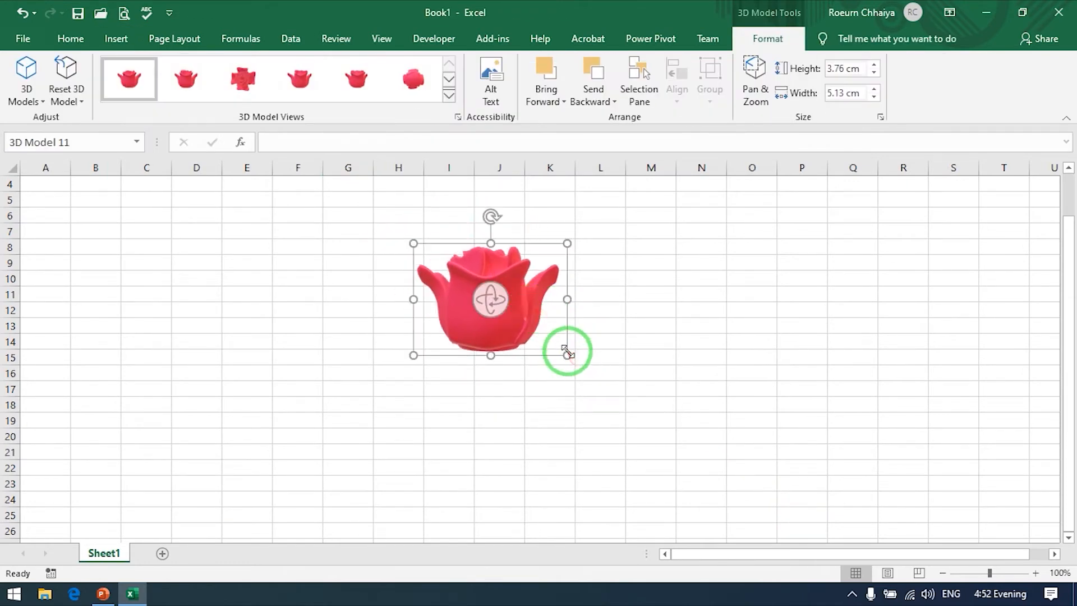
left_click_drag(566, 355, 665, 478)
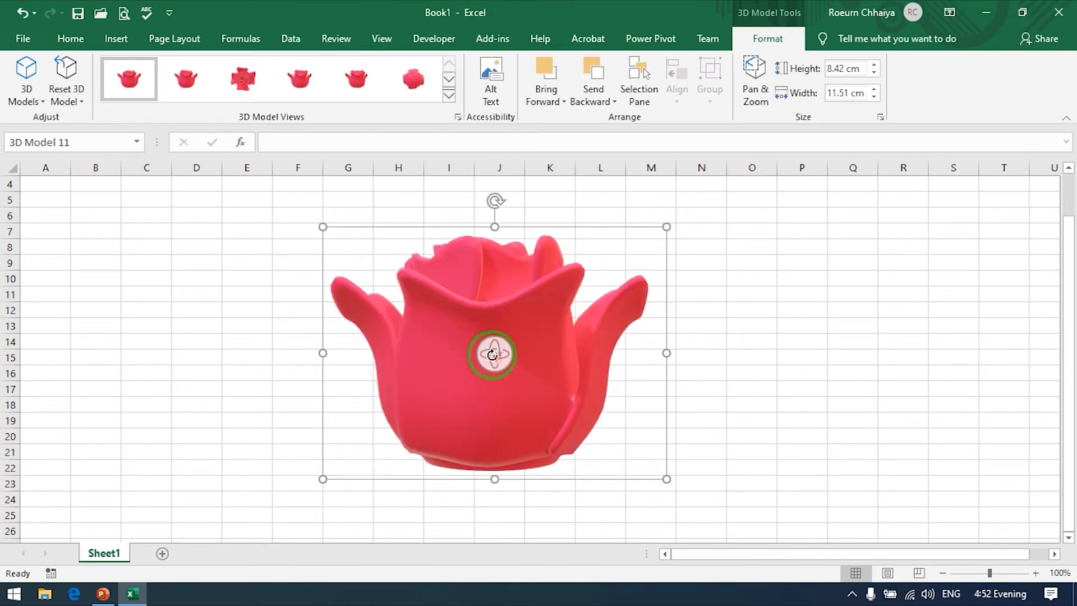
left_click_drag(498, 354, 154, 433)
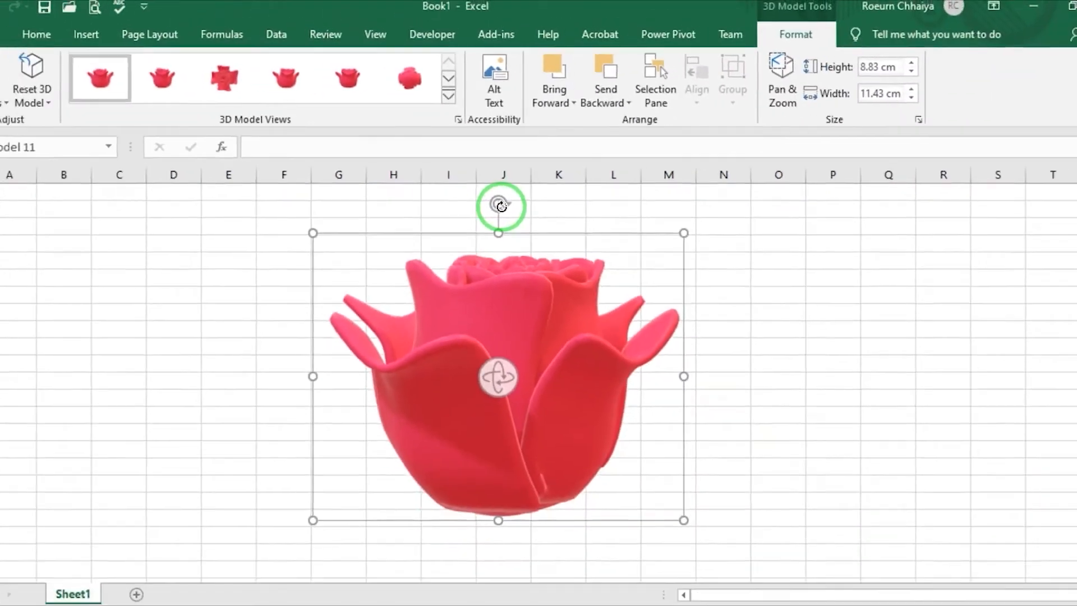
left_click_drag(501, 205, 424, 233)
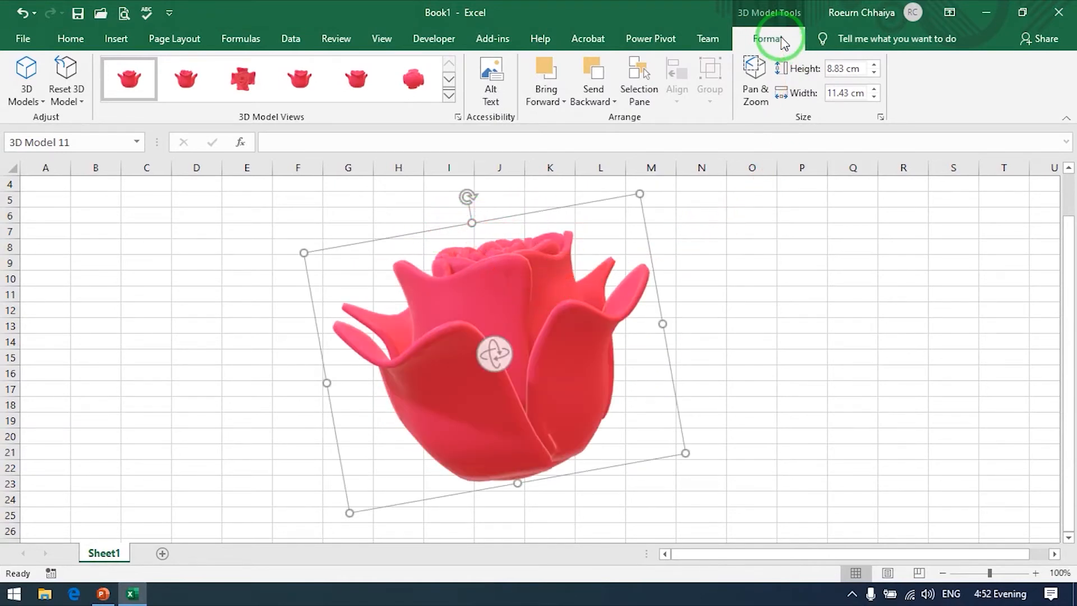
Step: Turn on Pan & Zoom for the flower model, zoom it out slightly and pan it upward within its frame
left_click(759, 84)
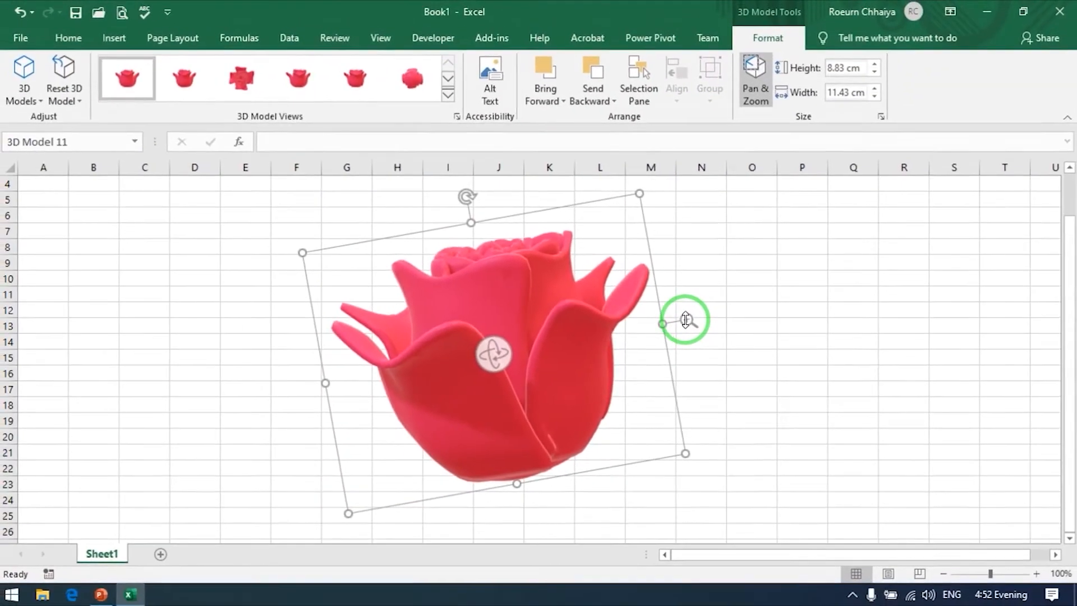
mouse_move(676, 318)
left_mouse_down()
mouse_move(700, 366)
mouse_move(688, 320)
mouse_move(731, 382)
mouse_move(695, 327)
mouse_move(666, 240)
mouse_move(692, 288)
mouse_move(688, 319)
left_mouse_up()
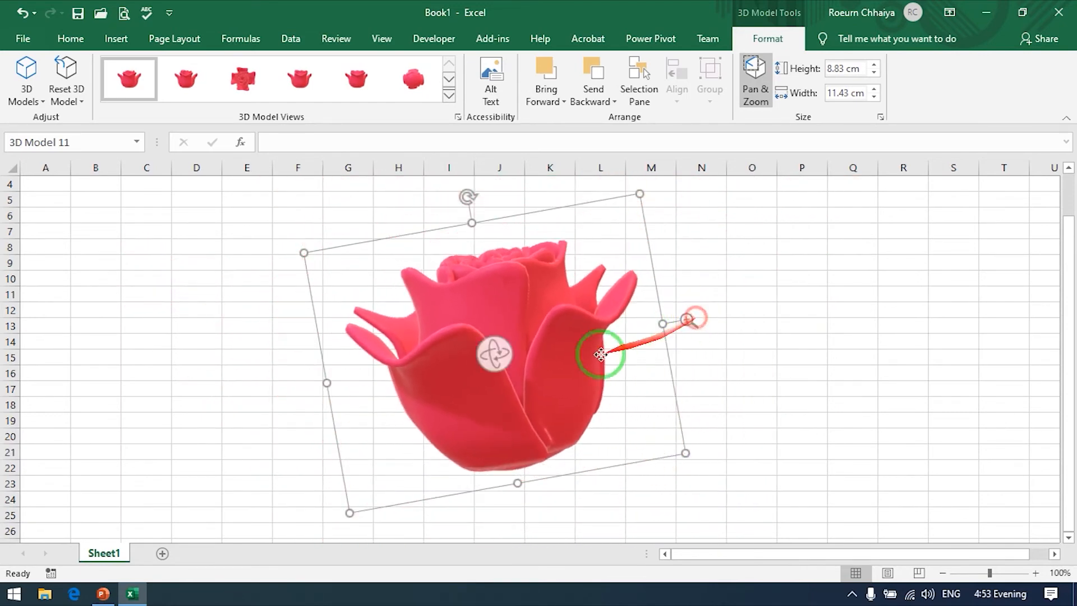
left_click_drag(542, 348, 508, 238)
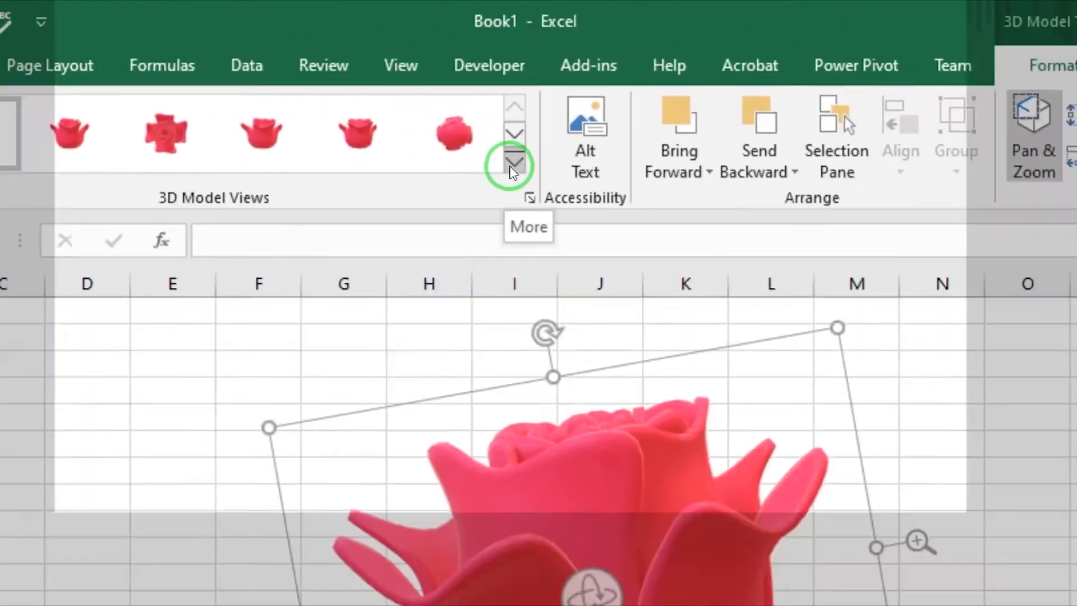
Step: Apply the Above Left view preset to the flower model and pan it slightly up and left within its frame
left_click(447, 96)
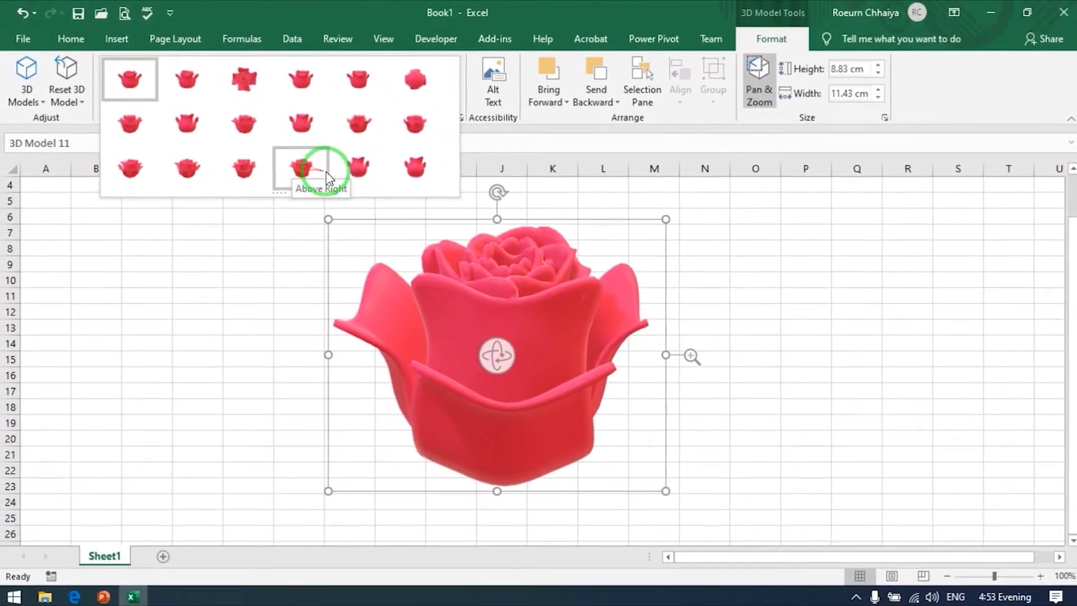
left_click(250, 172)
left_click_drag(517, 298, 501, 281)
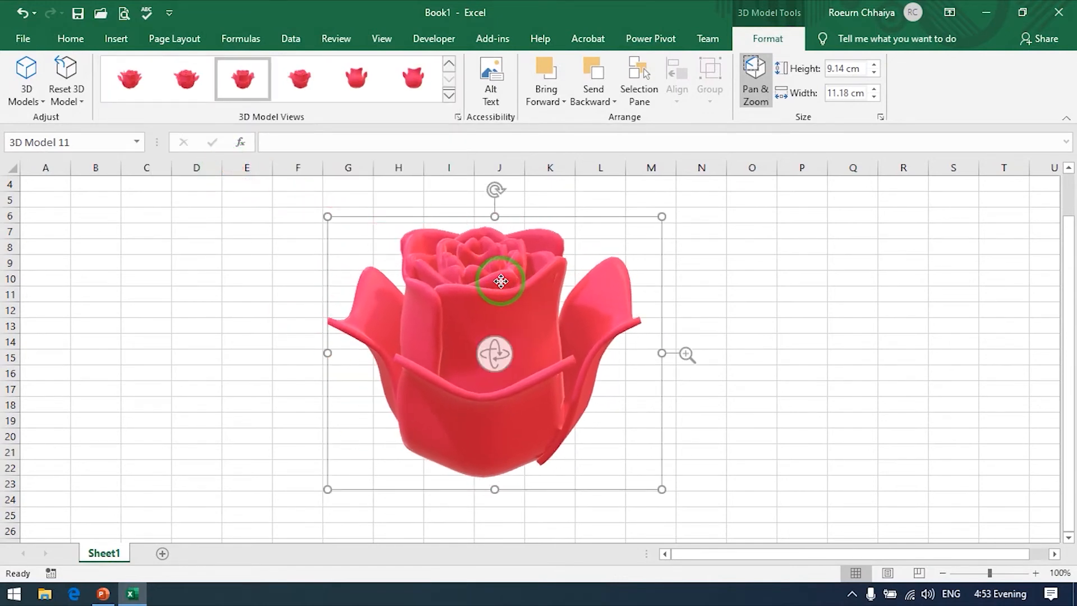
Step: Open the SmartArt graphic chooser and move its dialog aside, partly clear of the flower model
left_click(116, 39)
left_click(204, 91)
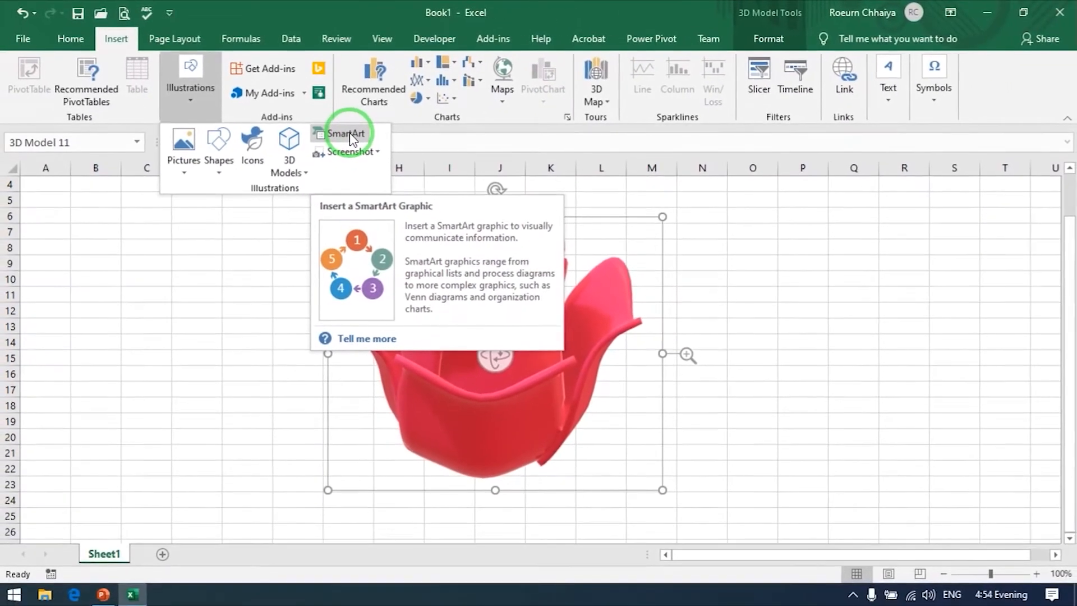
left_click(347, 134)
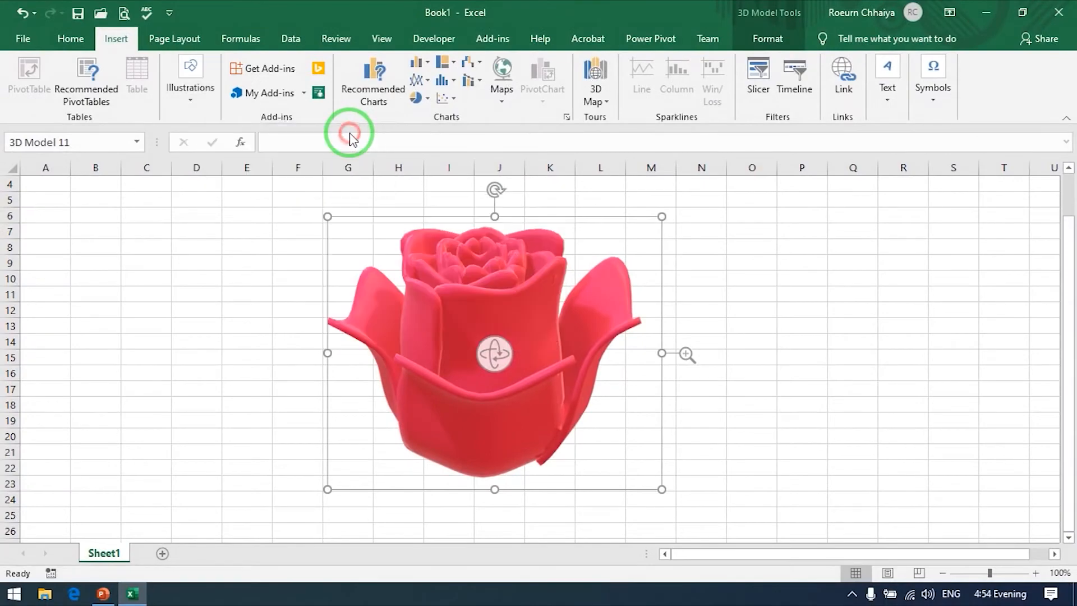
left_click_drag(409, 152, 678, 137)
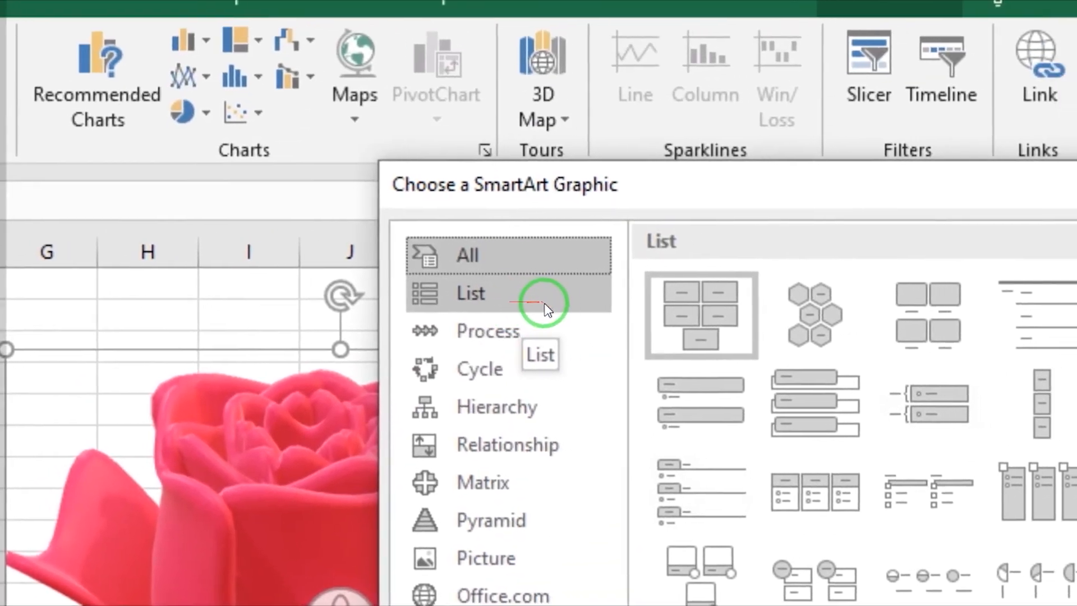
Step: Examine the SmartArt layouts in the List, Process, Cycle, Hierarchy, Relationship, Matrix, Pyramid and Office.com categories, previewing Vertical Box List
left_click(564, 293)
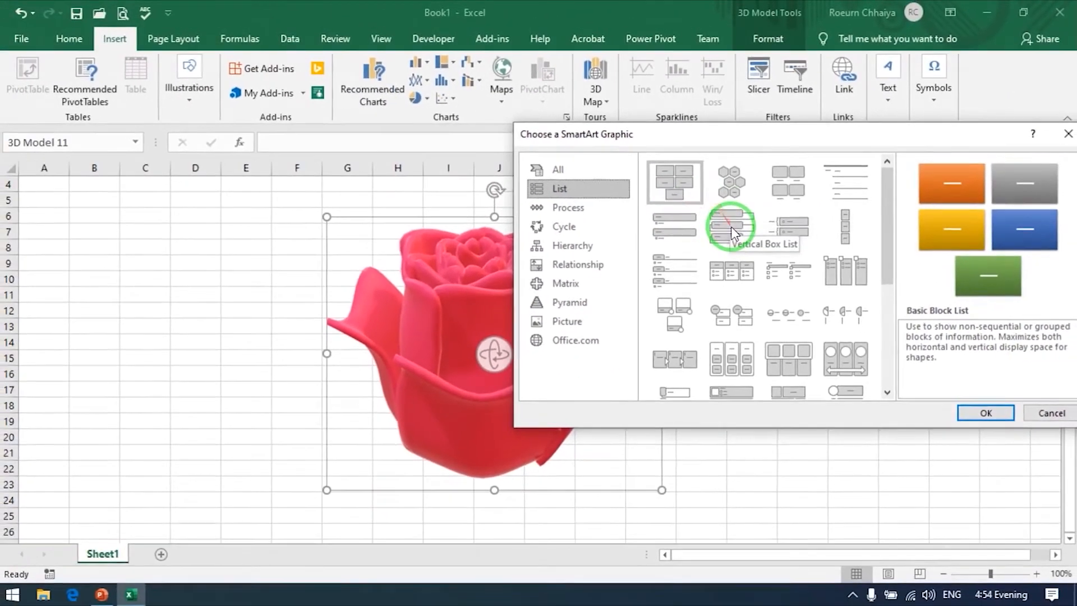
left_click(732, 230)
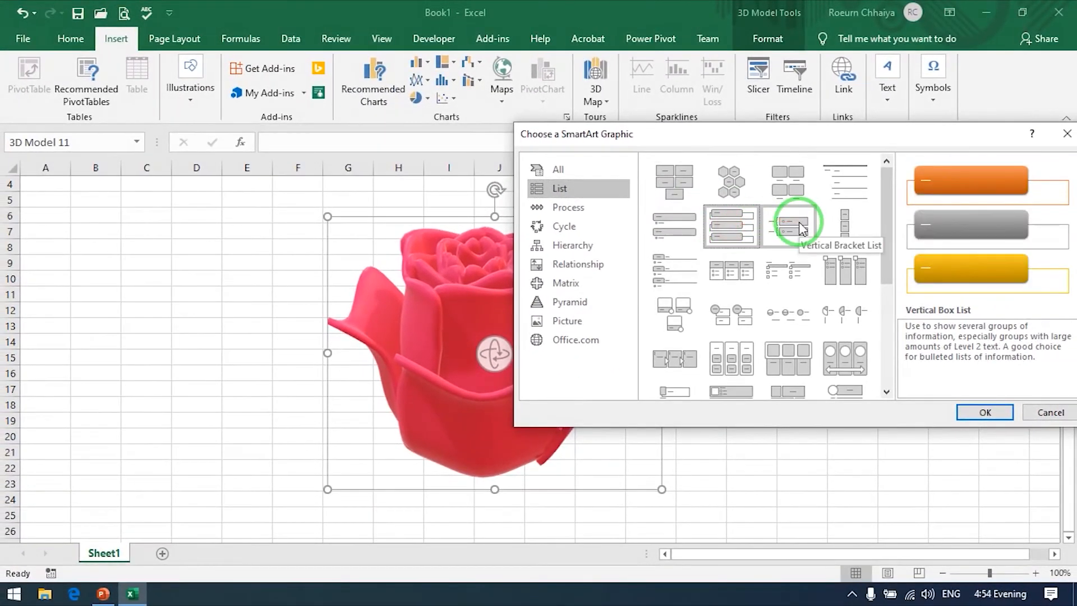
left_click(569, 208)
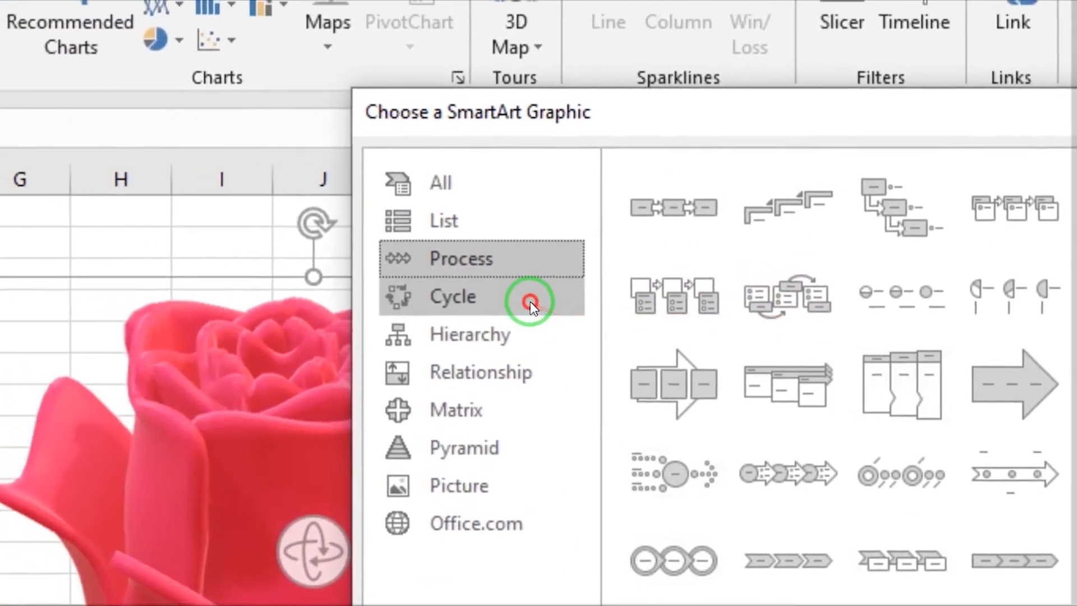
left_click(291, 290)
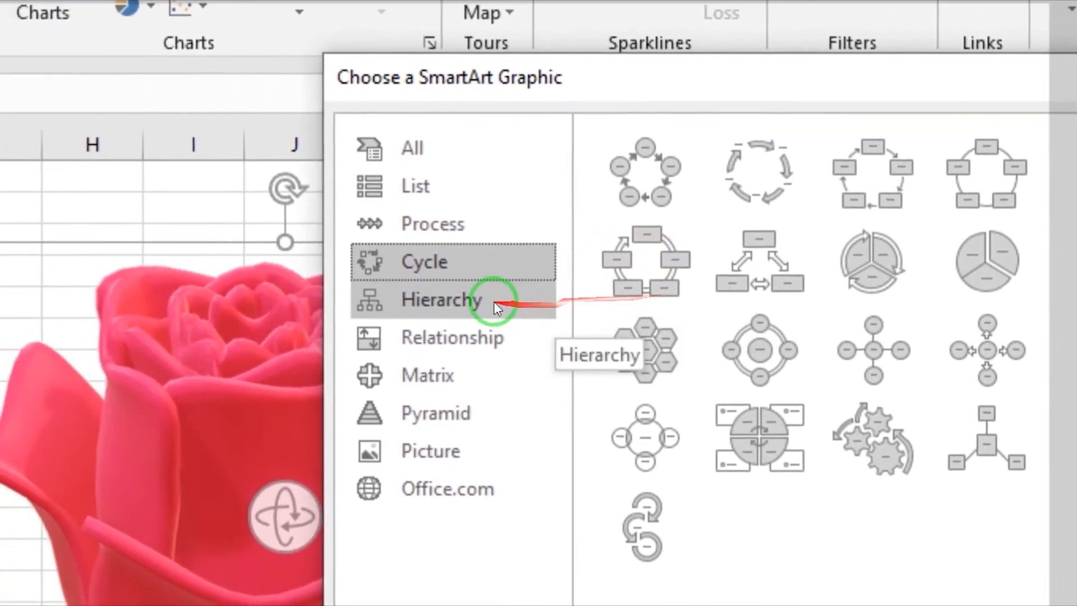
left_click(493, 301)
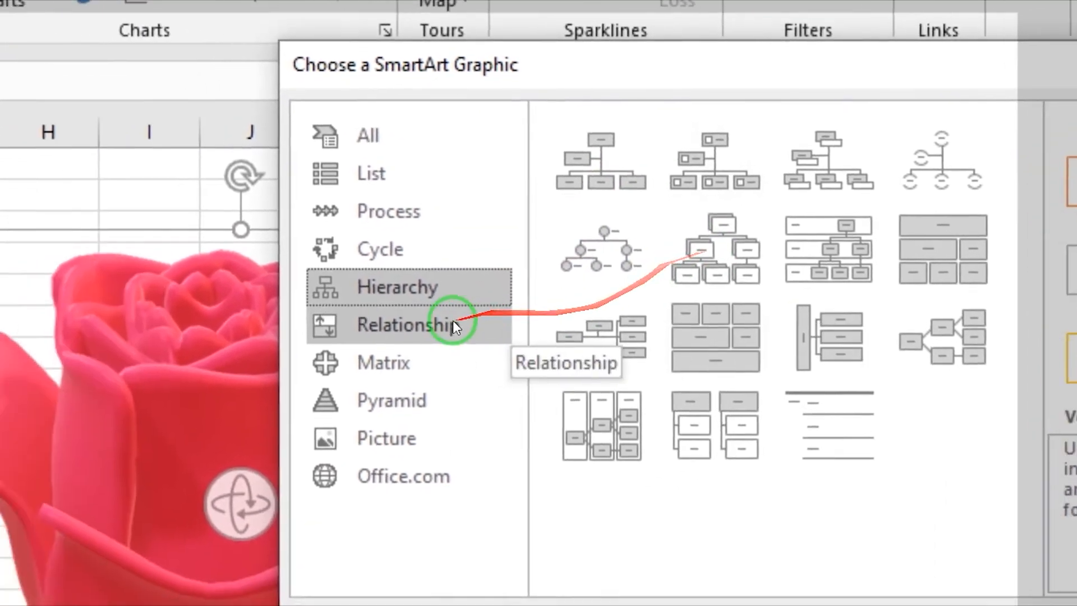
left_click(303, 383)
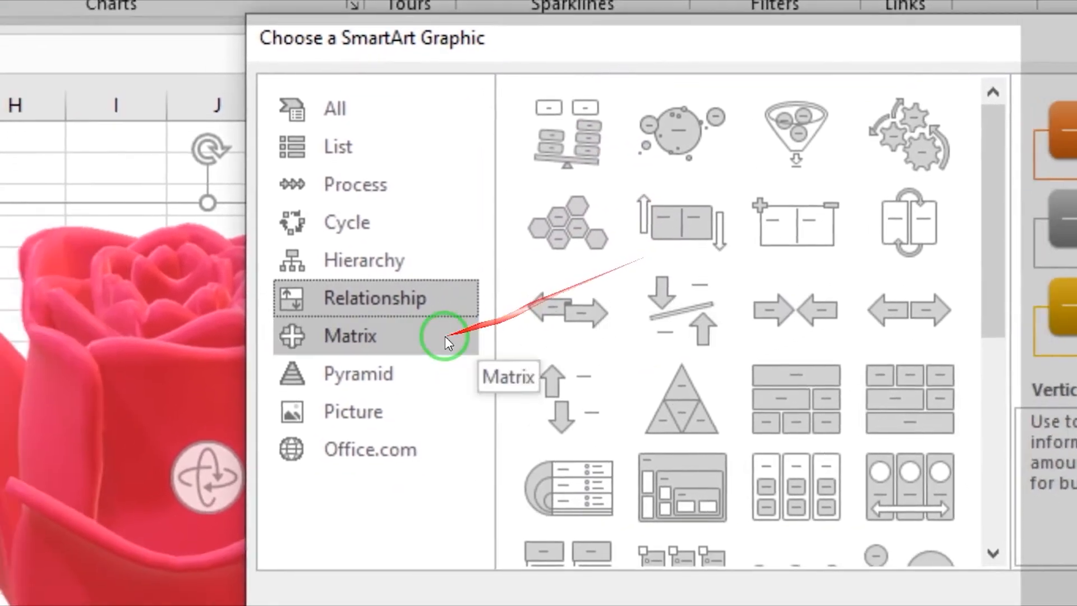
left_click(348, 463)
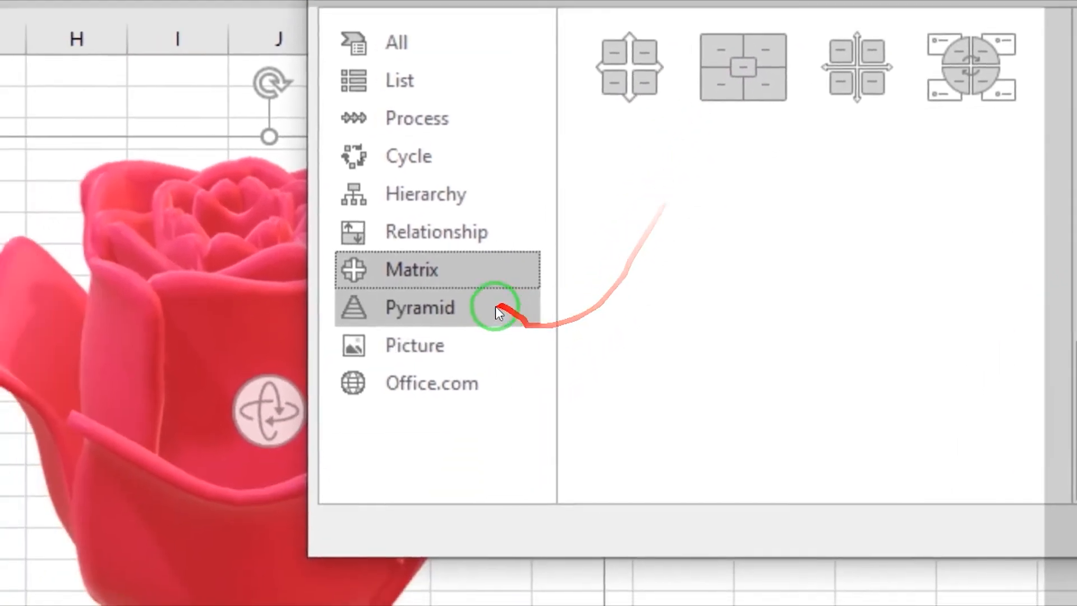
left_click(337, 514)
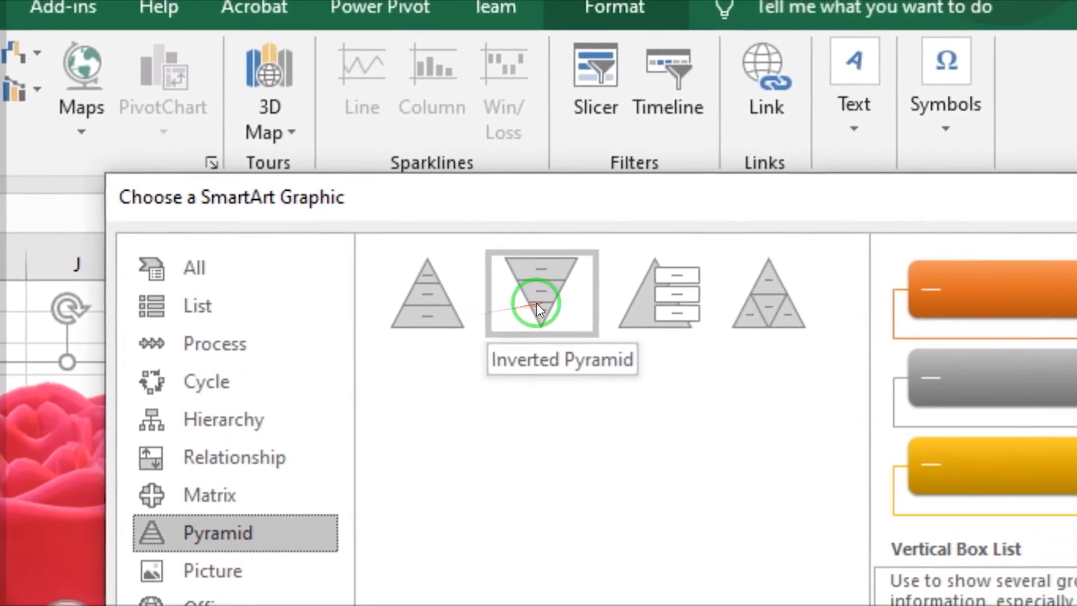
left_click(322, 570)
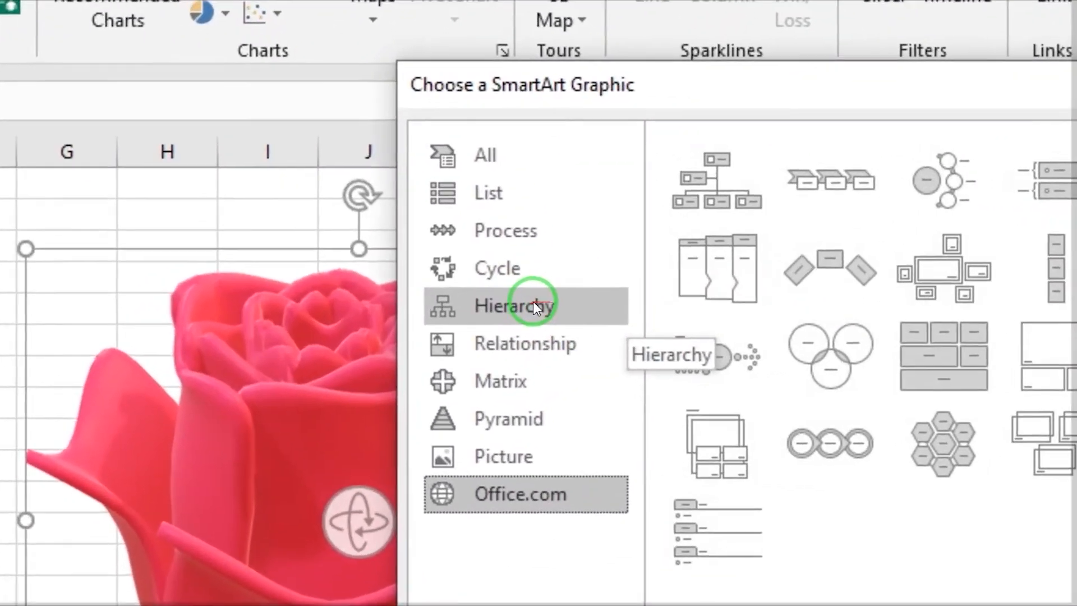
Step: Insert the Hierarchy layout from the Hierarchy category as a SmartArt graphic and move it up and to the left
left_click(537, 307)
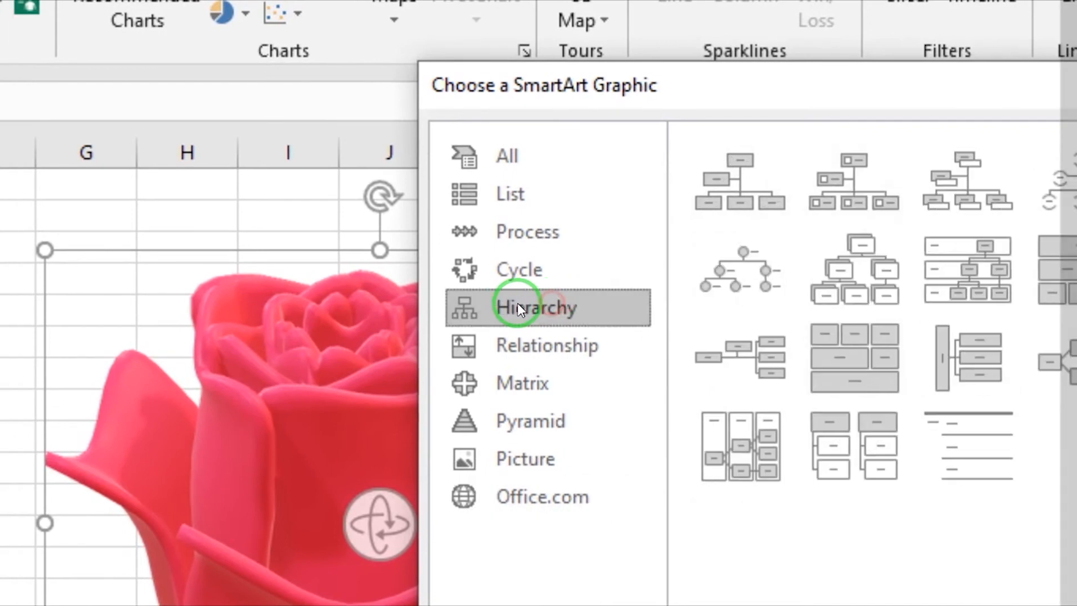
left_click(774, 285)
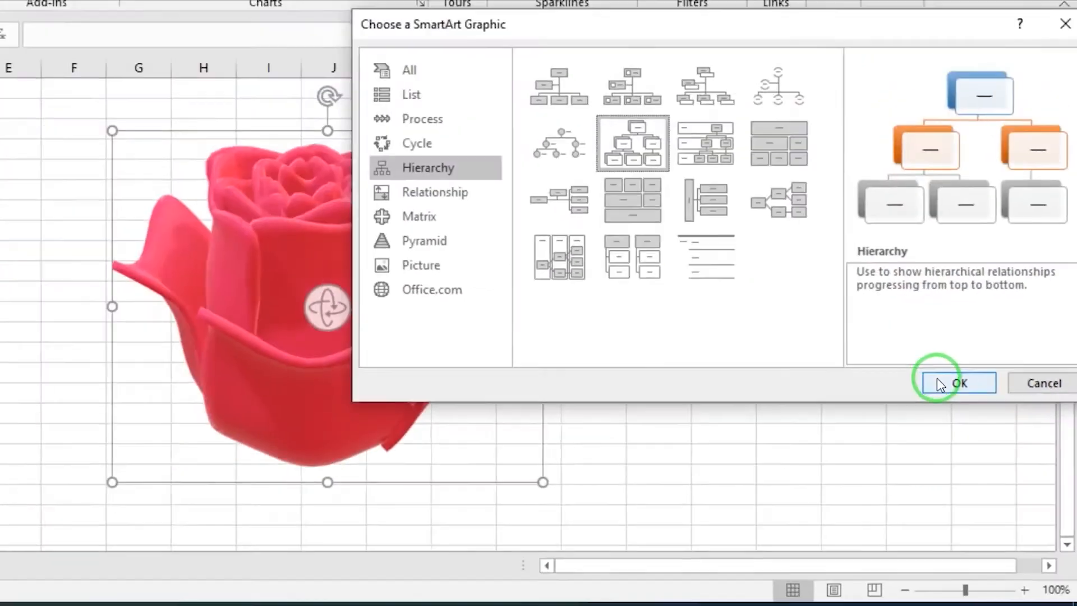
left_click(985, 414)
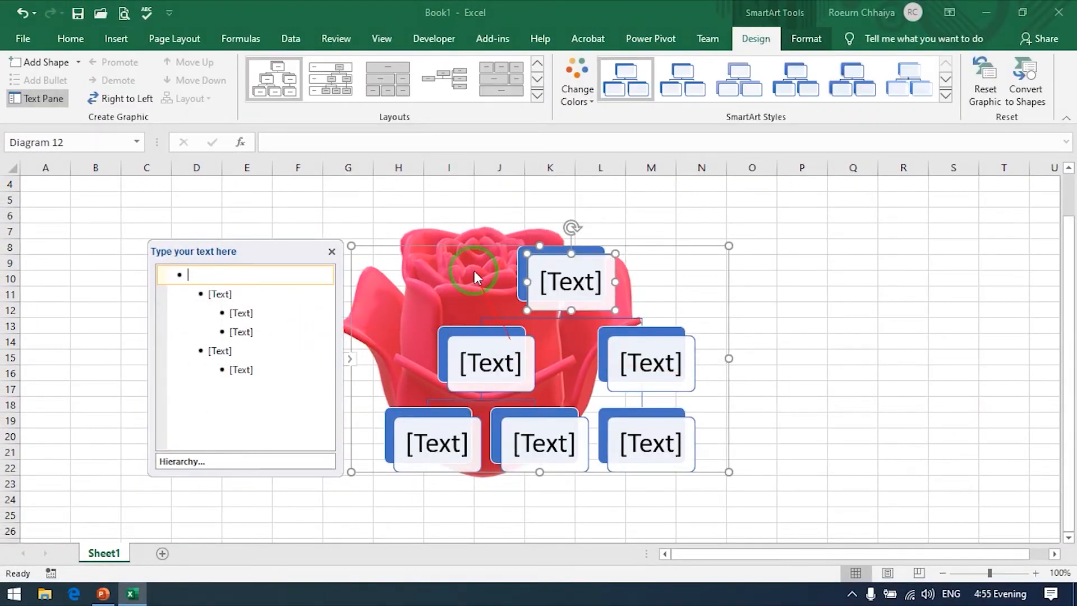
left_click_drag(470, 247, 357, 228)
Step: Delete the 3D flower model behind the SmartArt graphic and shift the graphic right to about columns F to M
left_click(631, 291)
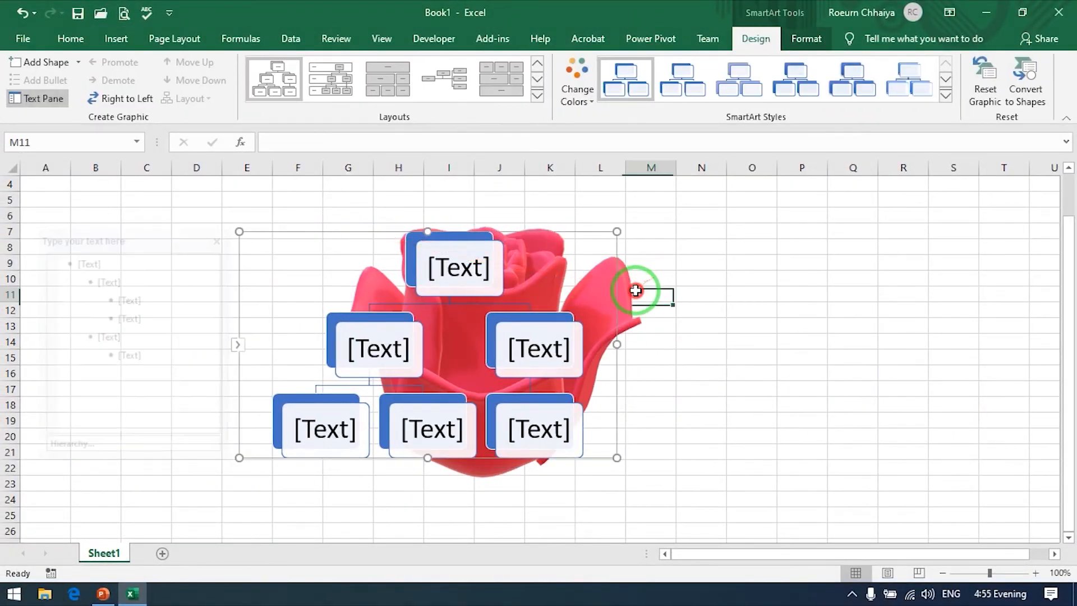
key("Delete")
left_click(624, 293)
left_click_drag(550, 233, 601, 230)
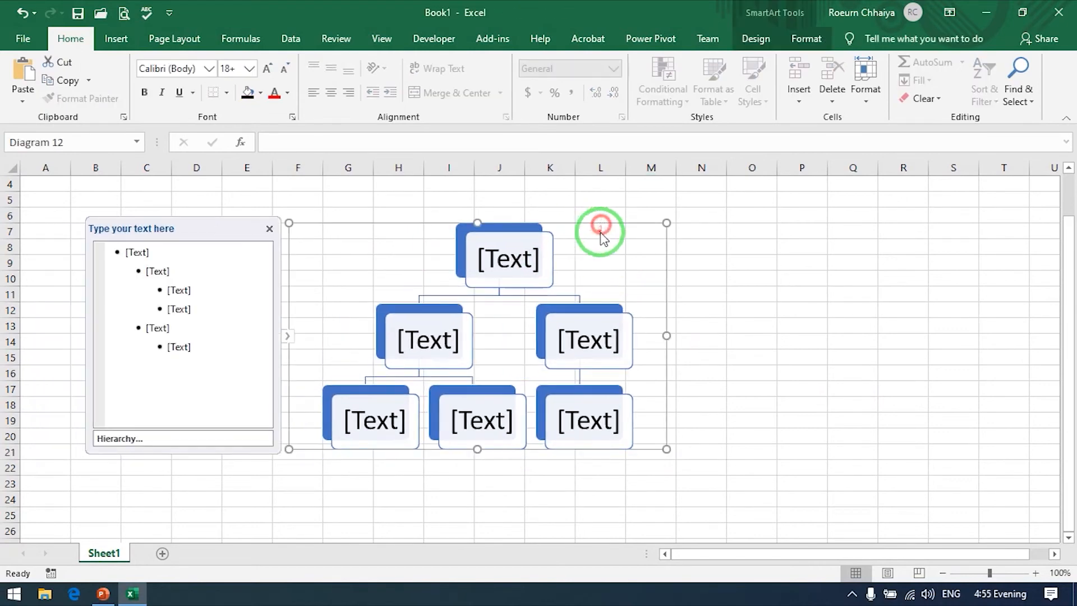
Step: Label the hierarchy's first-level box Top Manager, both second-level boxes Vice President, and the first third-level box Staff
left_click(524, 259)
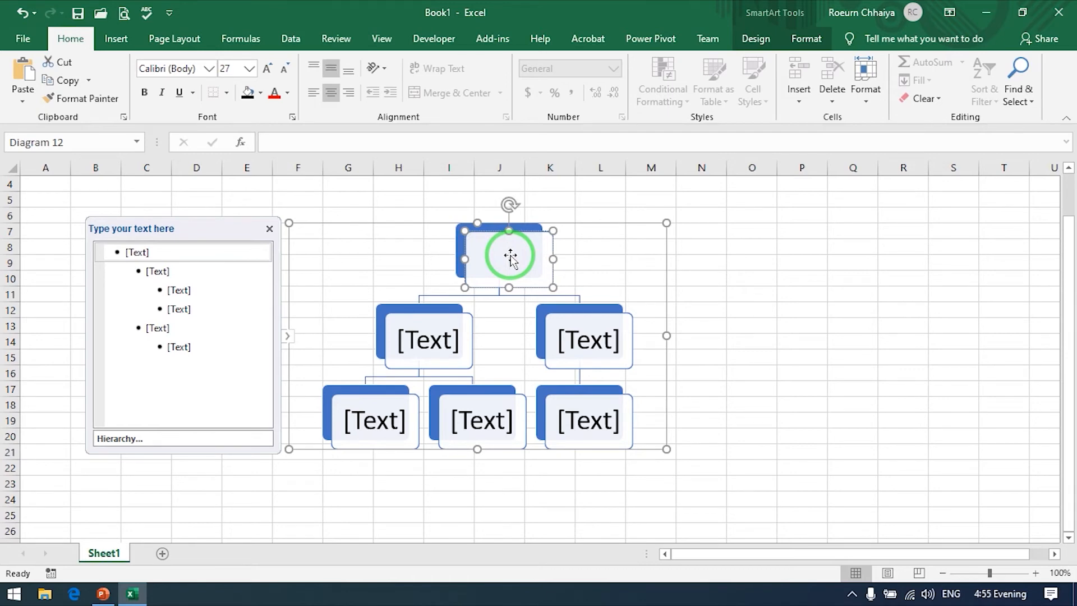
type("Manager")
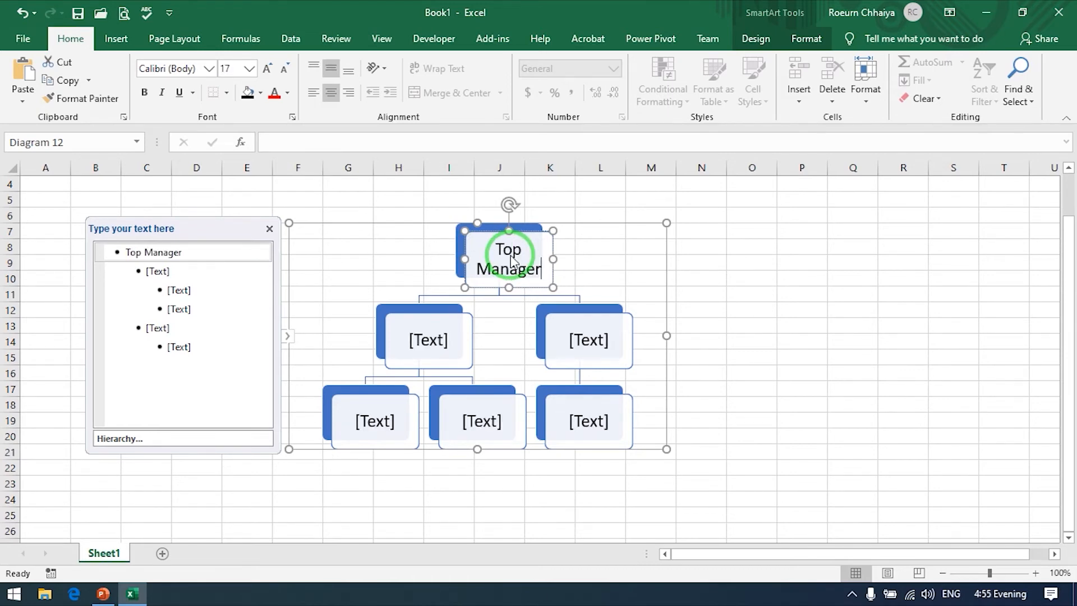
left_click(438, 341)
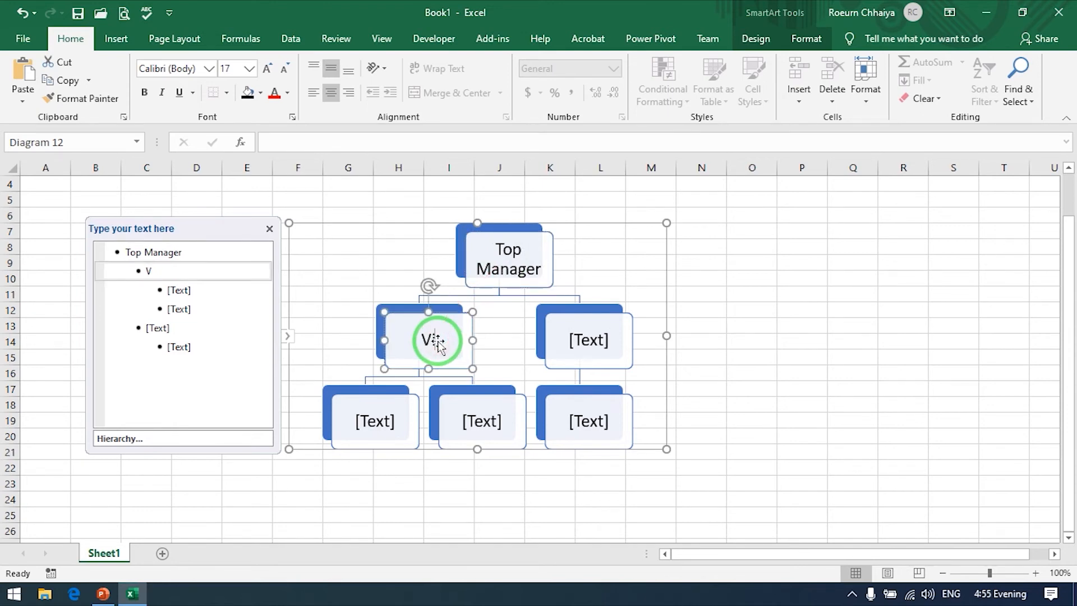
left_click(560, 343)
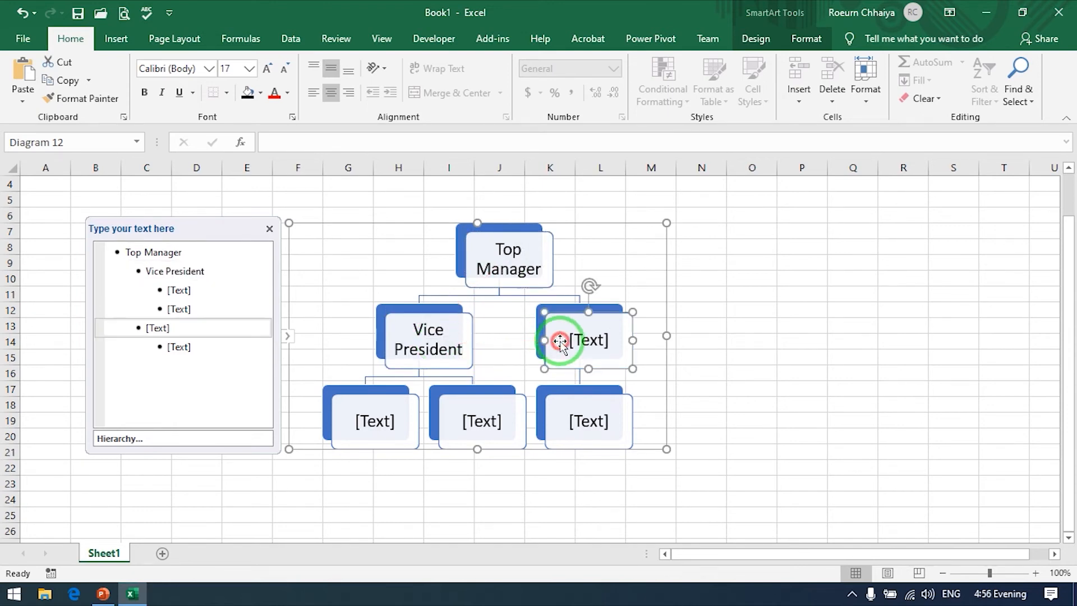
type("Vice ")
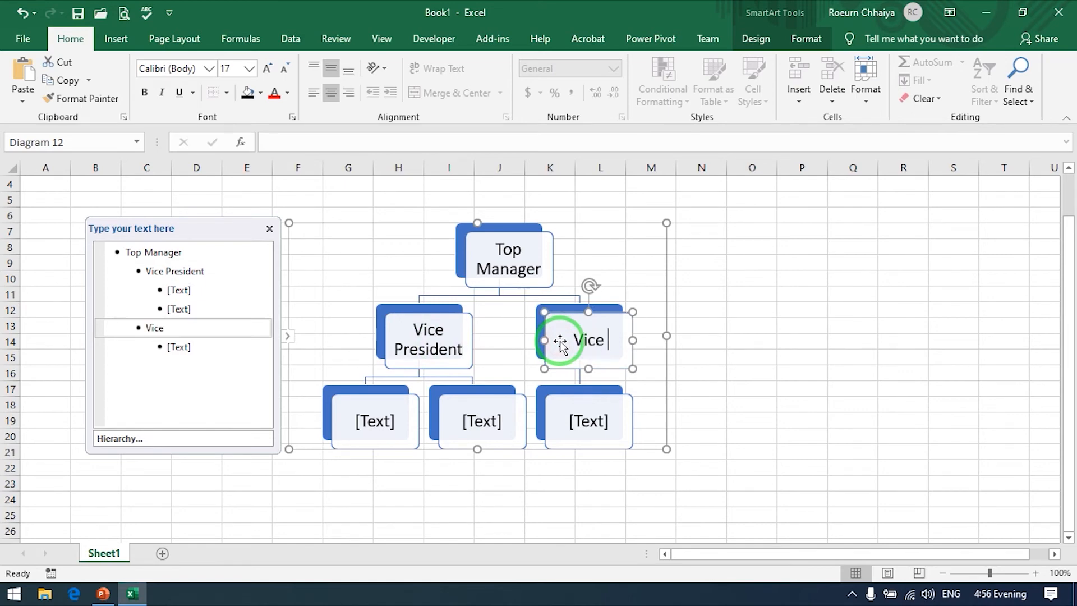
type("President")
left_click(377, 433)
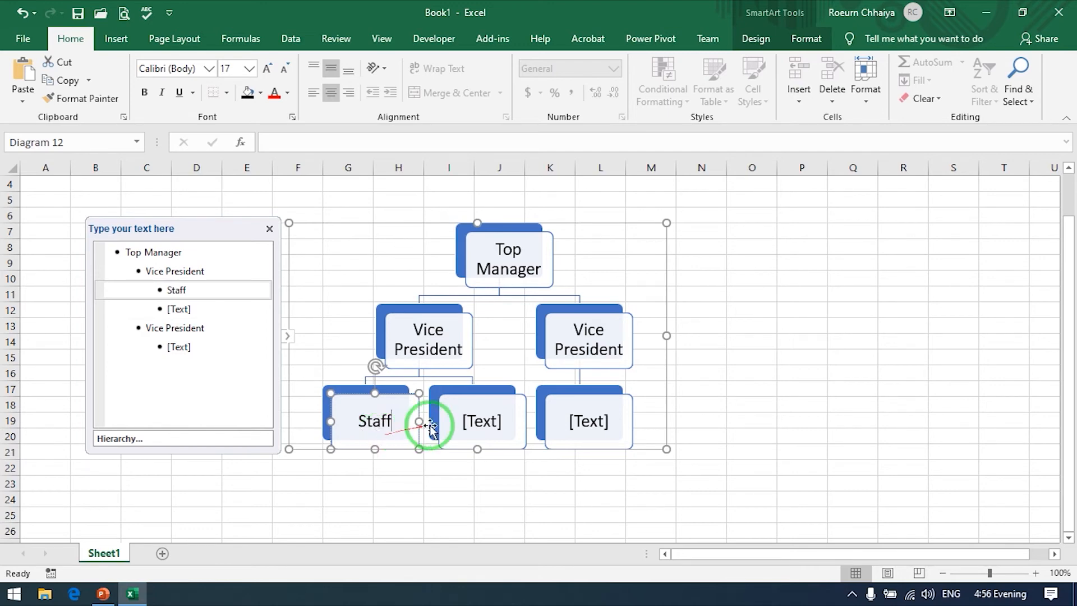
left_click(466, 429)
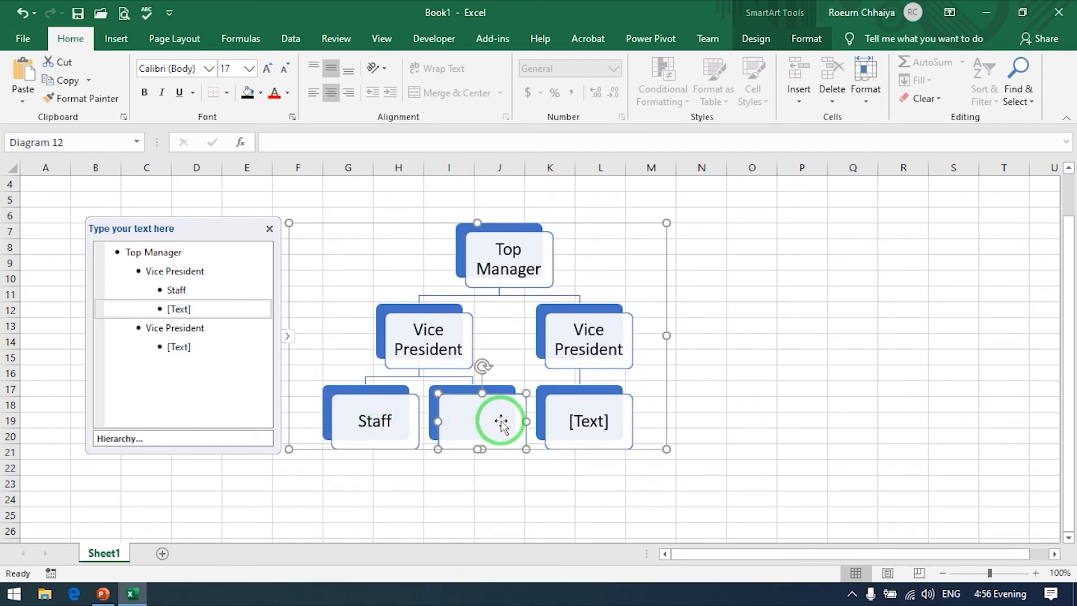
Step: Delete the whole hierarchy SmartArt graphic from the sheet
left_click(657, 224)
left_click_drag(657, 224, 619, 223)
key("Delete")
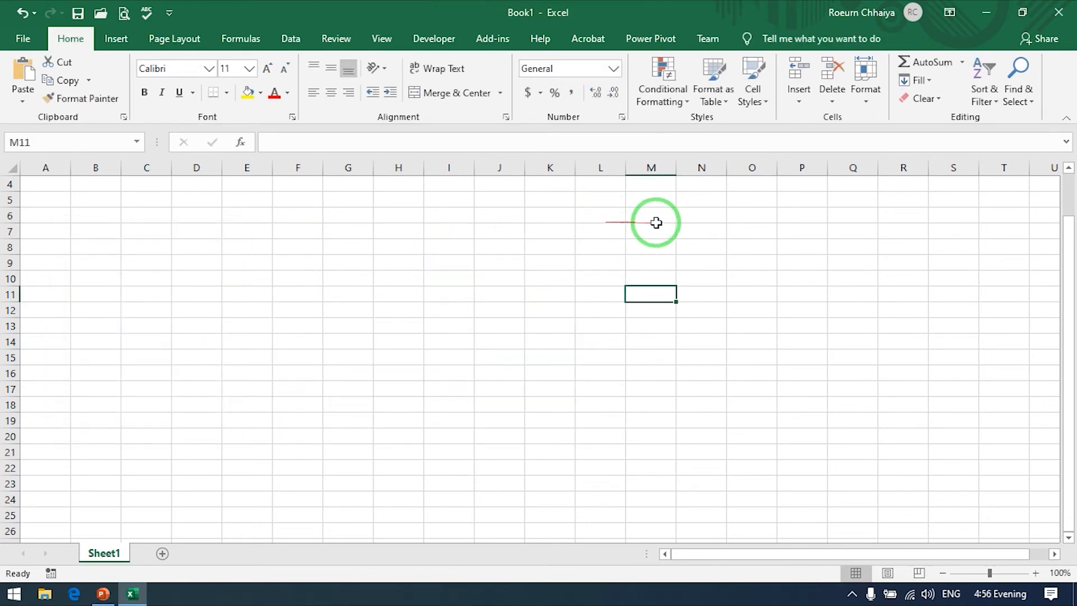
left_click(118, 50)
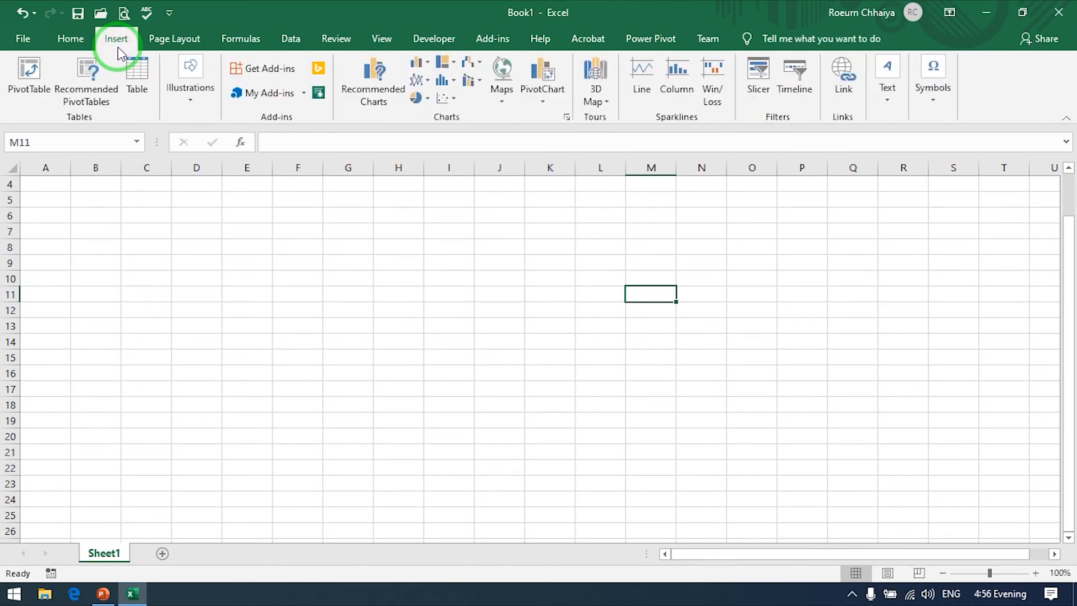
left_click(185, 89)
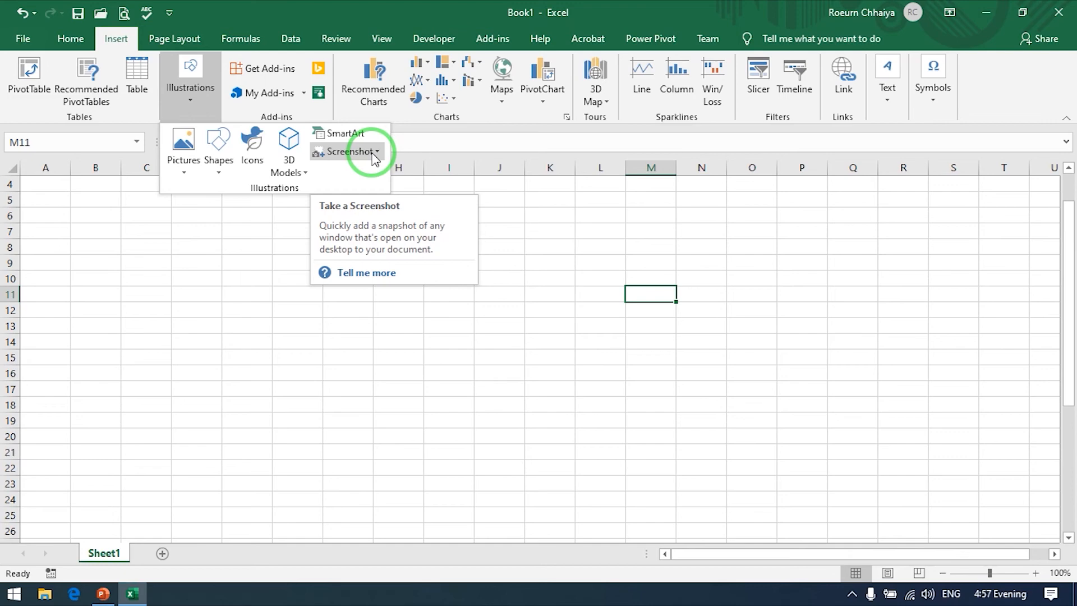
left_click(182, 255)
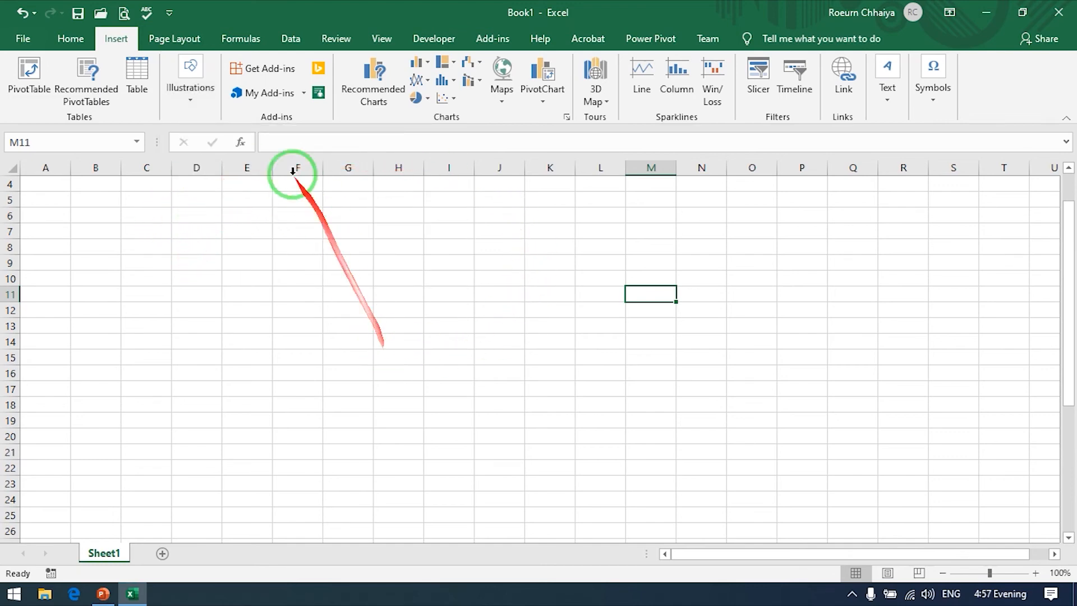
left_click(191, 97)
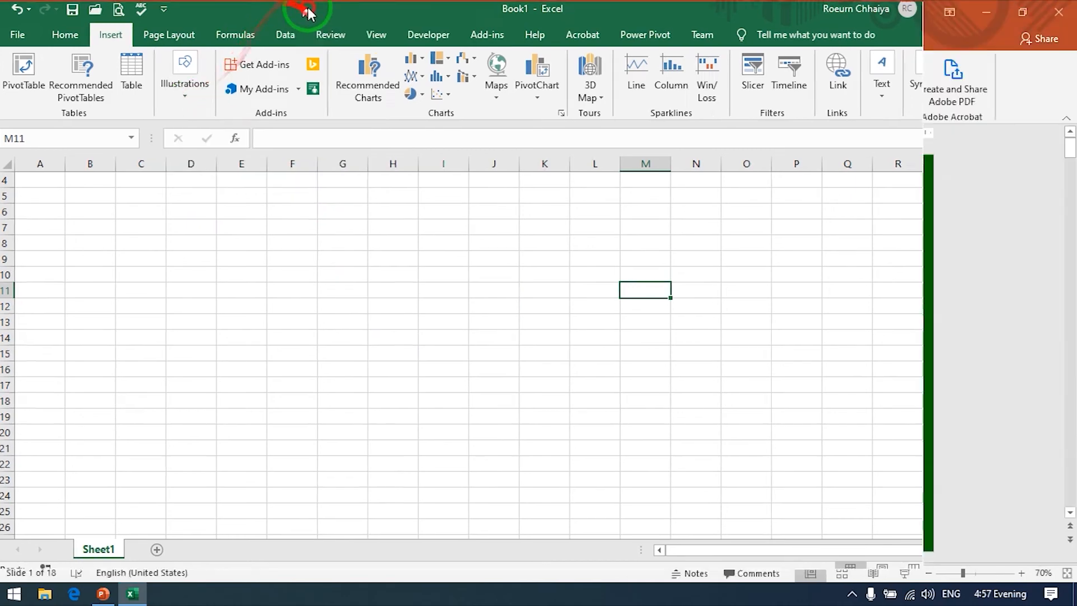
Step: Shrink the Excel window away from full screen and switch to the PowerPoint window with Password.pptx behind it
left_click_drag(309, 13, 469, 95)
left_click(461, 7)
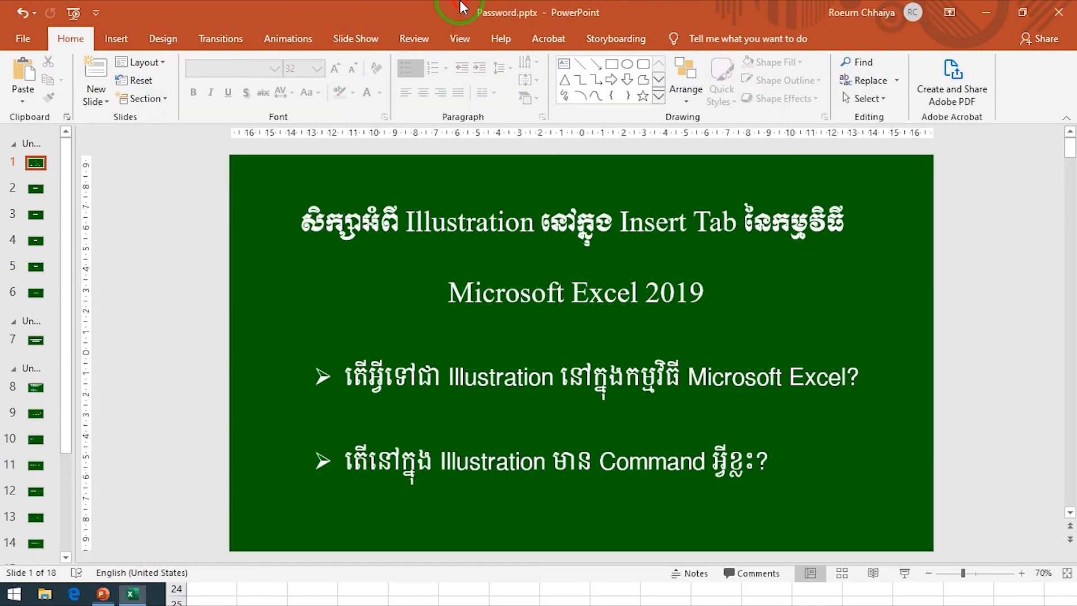
left_click_drag(460, 7, 414, 4)
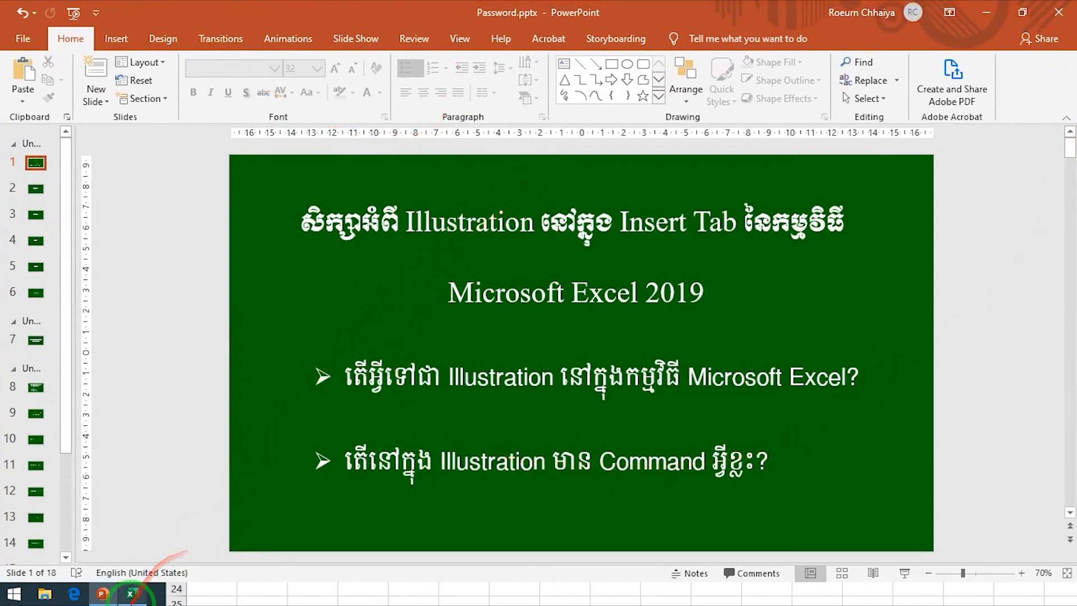
left_click(131, 595)
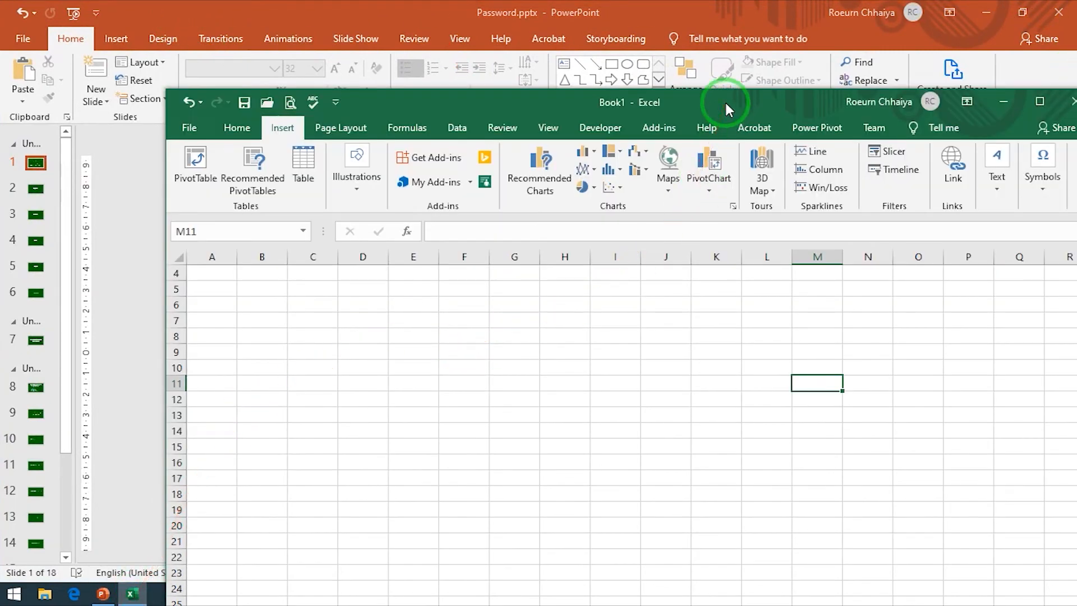
left_click(702, 9)
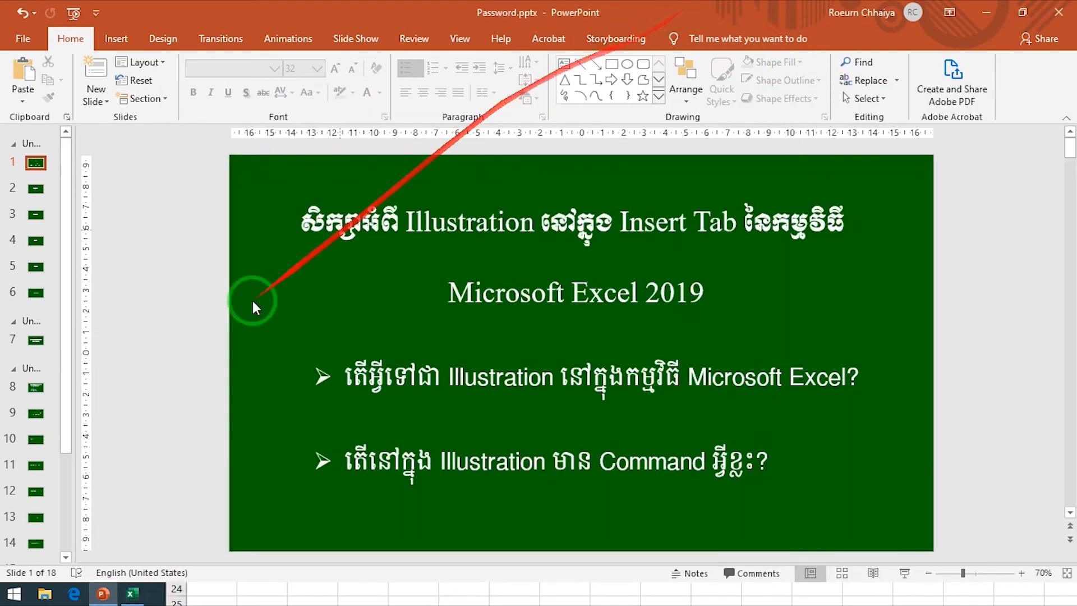
Step: Switch back to the Excel workbook Book1 and expand its window to full screen
left_click(133, 594)
left_click_drag(621, 103, 548, 5)
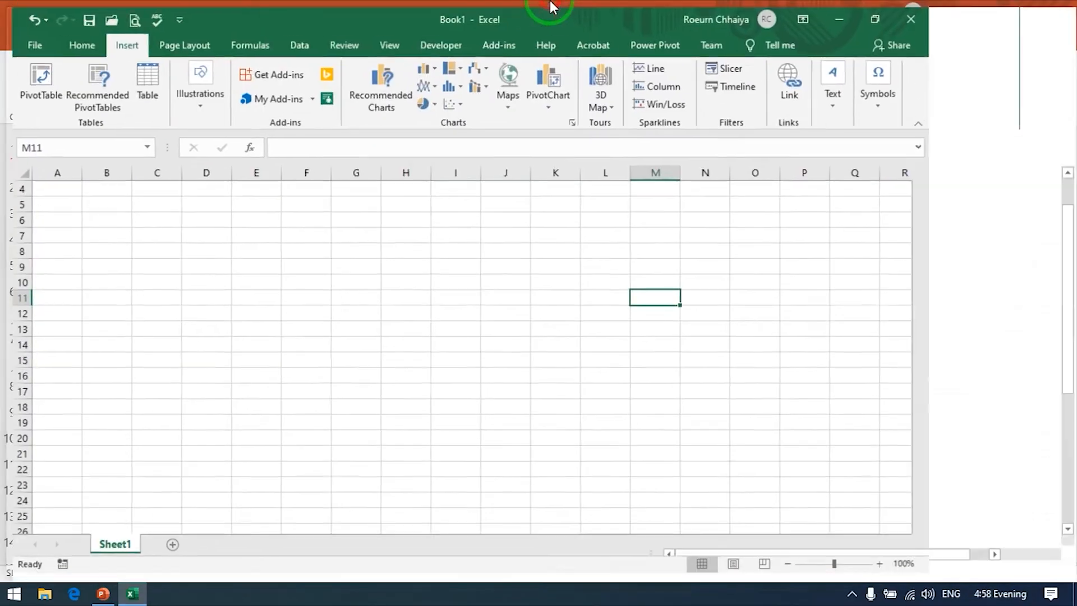
Step: Insert a screenshot of the Password.pptx PowerPoint window into the sheet and delete the picture again
left_click(189, 94)
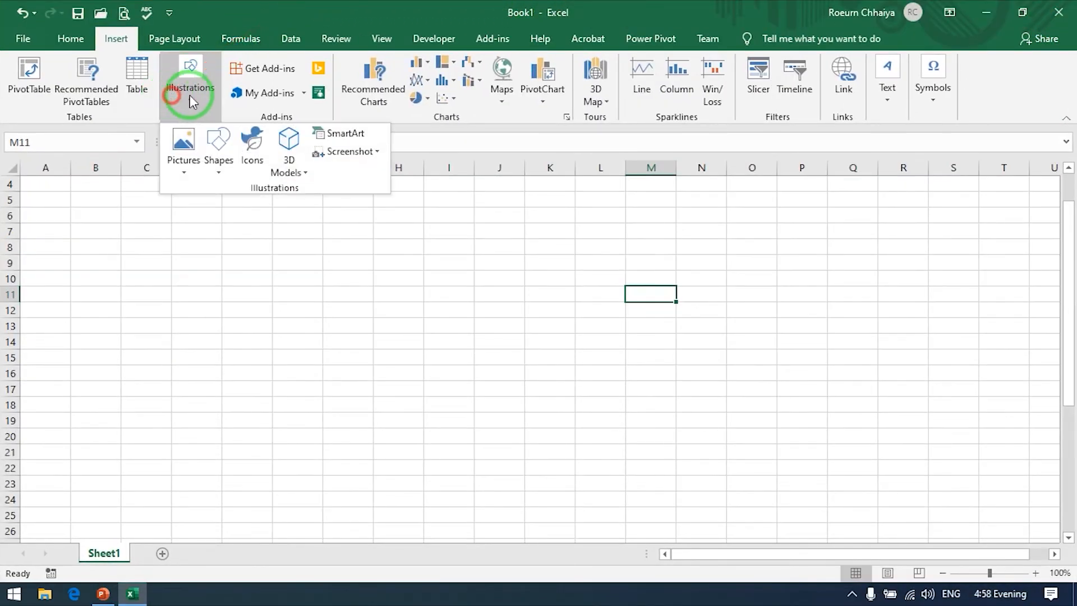
left_click(380, 152)
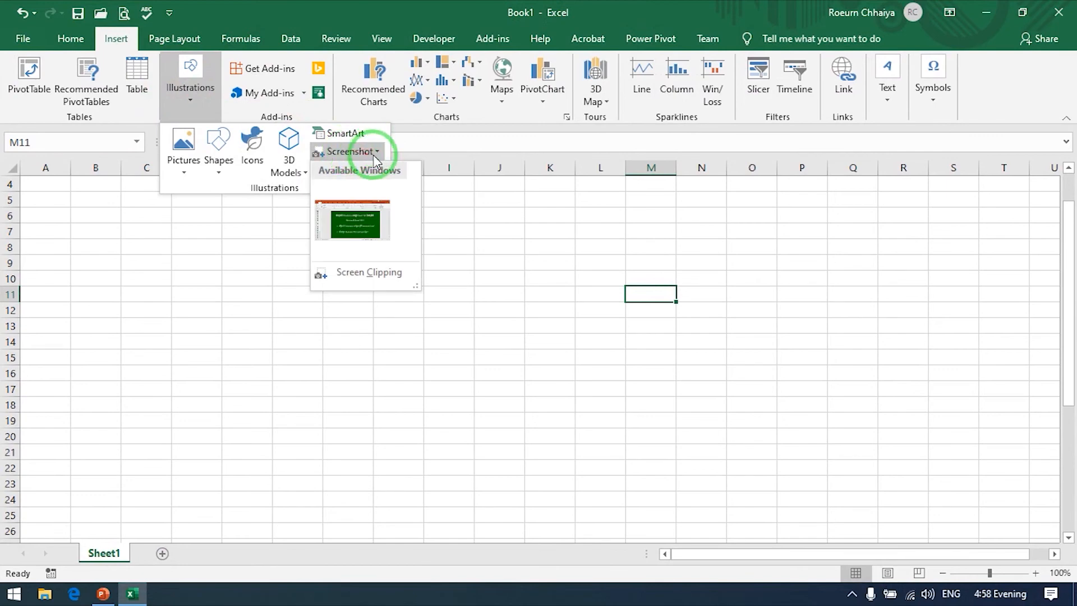
left_click(358, 222)
left_click_drag(698, 304, 110, 266)
key("Delete")
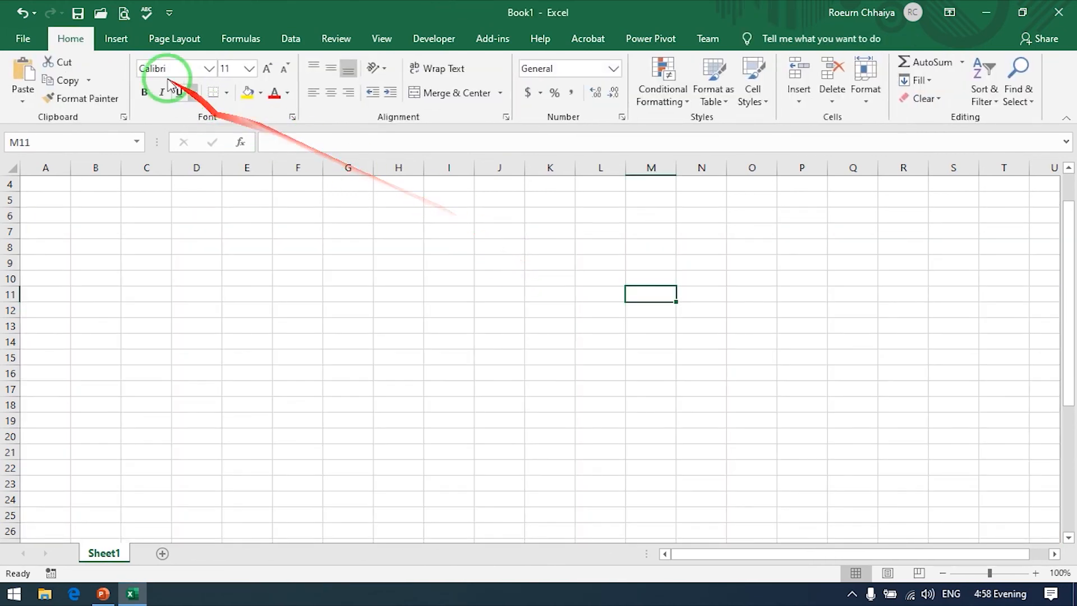
Step: Insert a screen clipping covering the entire PowerPoint screen and delete the clipped picture from the sheet
left_click(117, 41)
left_click(202, 84)
left_click(380, 153)
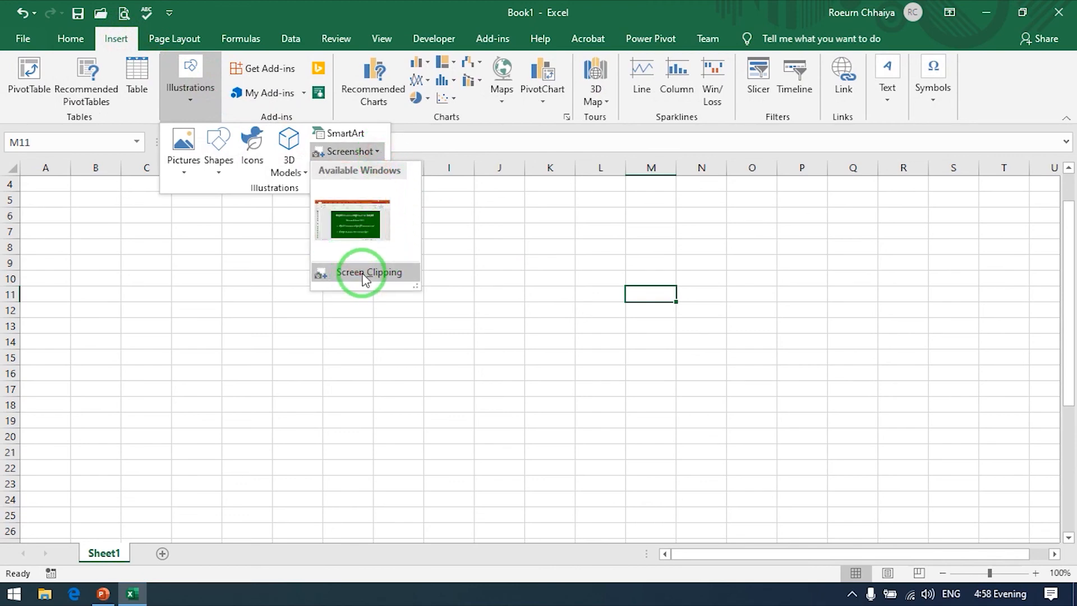
left_click(365, 274)
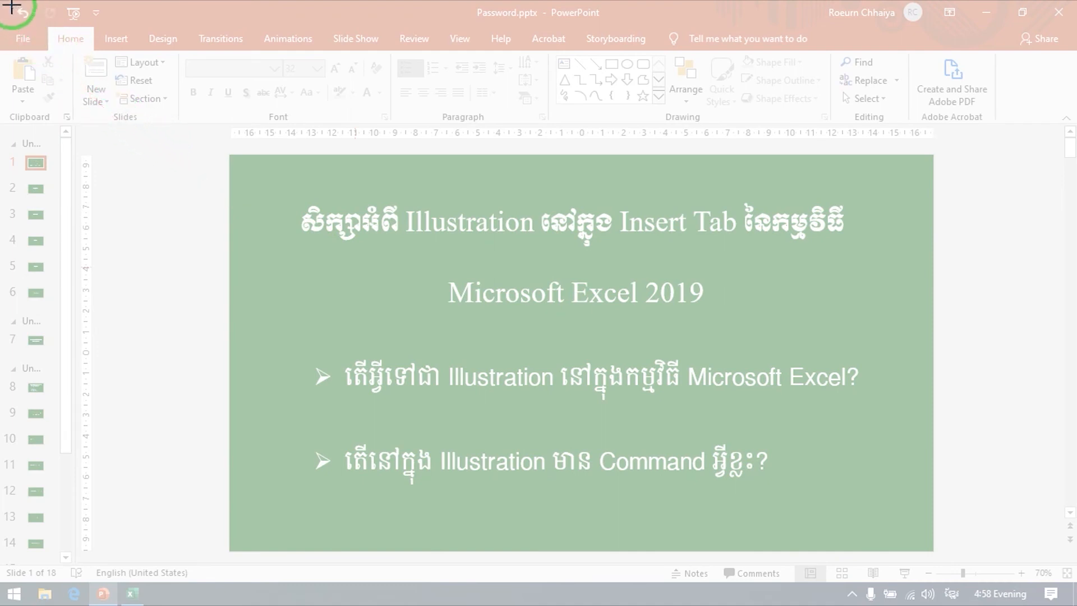
left_click_drag(2, 5, 1069, 598)
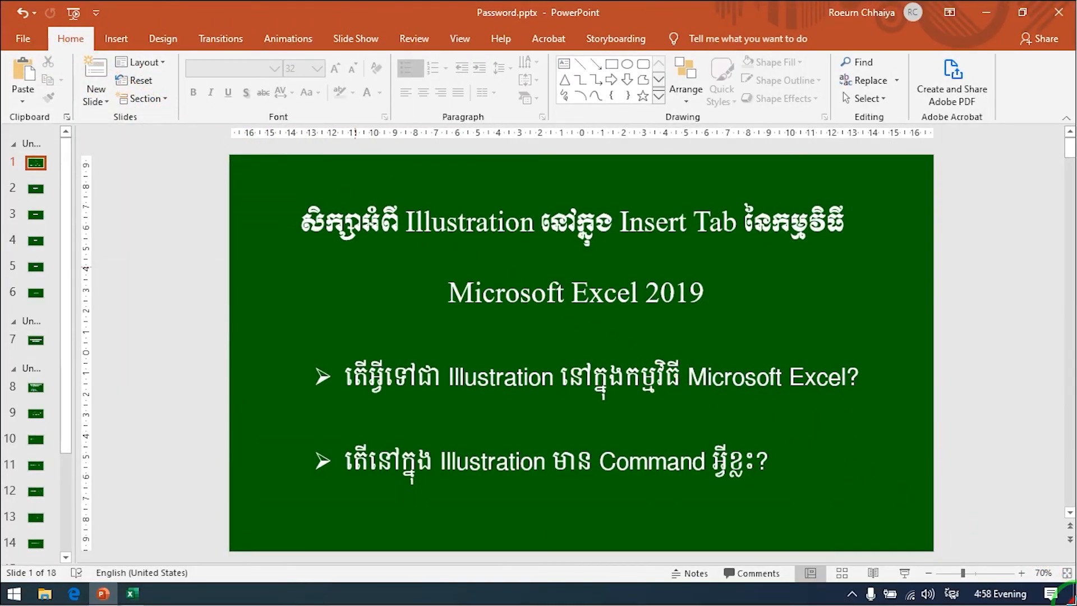
left_click_drag(1074, 603, 1076, 604)
left_click_drag(753, 366, 231, 276)
key("Delete")
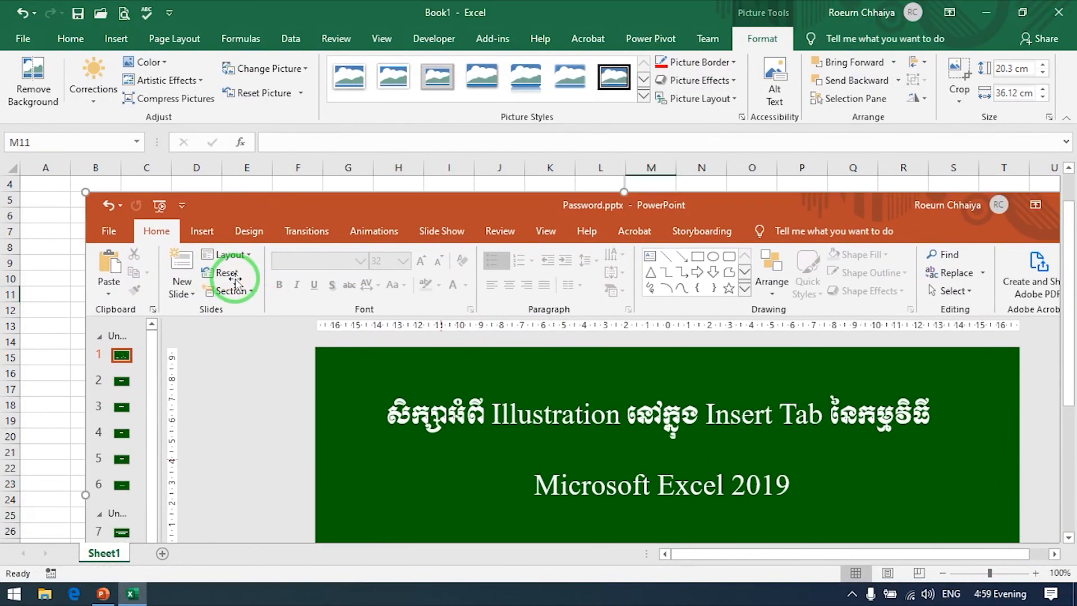
Step: Minimize the Excel and PowerPoint windows to the desktop, then restore Book1 and select cell E10
left_click(992, 15)
left_click(987, 13)
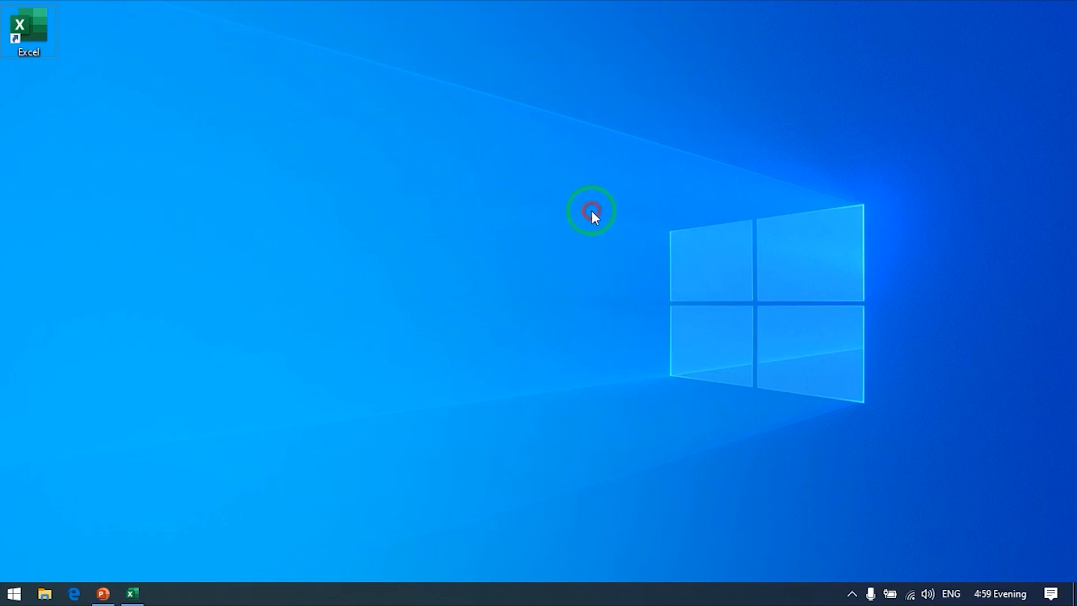
left_click(133, 596)
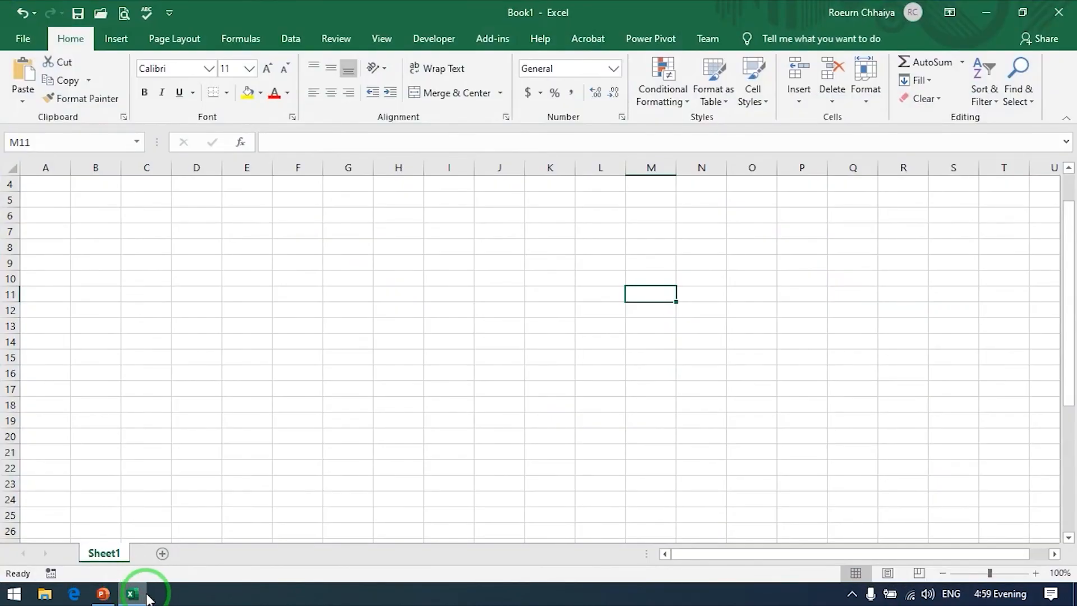
mouse_move(512, 8)
left_mouse_down()
mouse_move(514, 37)
mouse_move(521, 7)
mouse_move(512, 5)
left_mouse_up()
left_click(238, 278)
Step: Insert a screen clipping that covers the entire Windows desktop including the taskbar
left_click(115, 38)
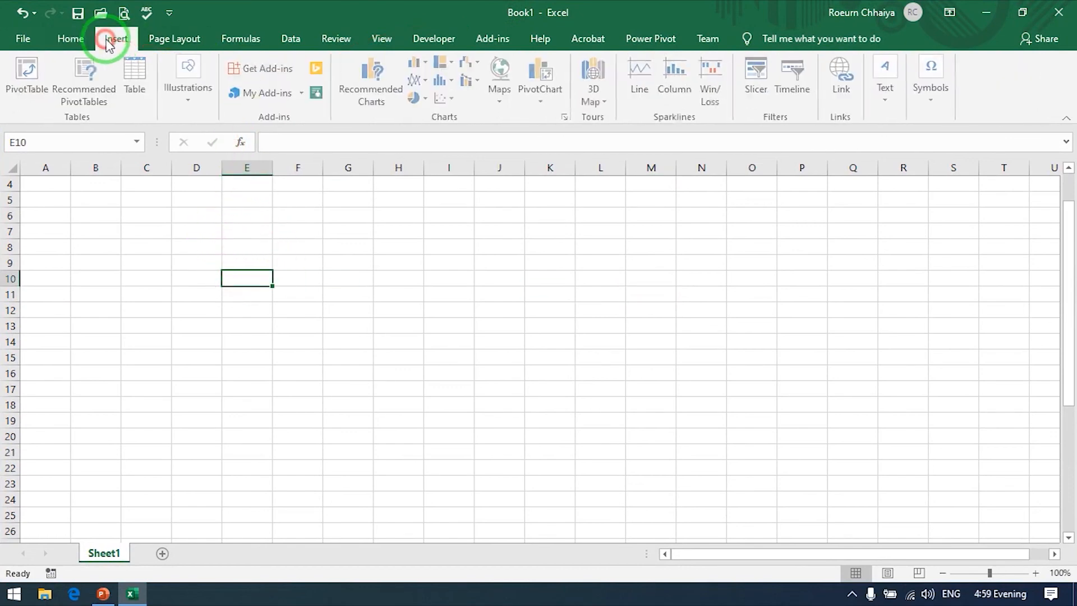
left_click(189, 89)
left_click(372, 151)
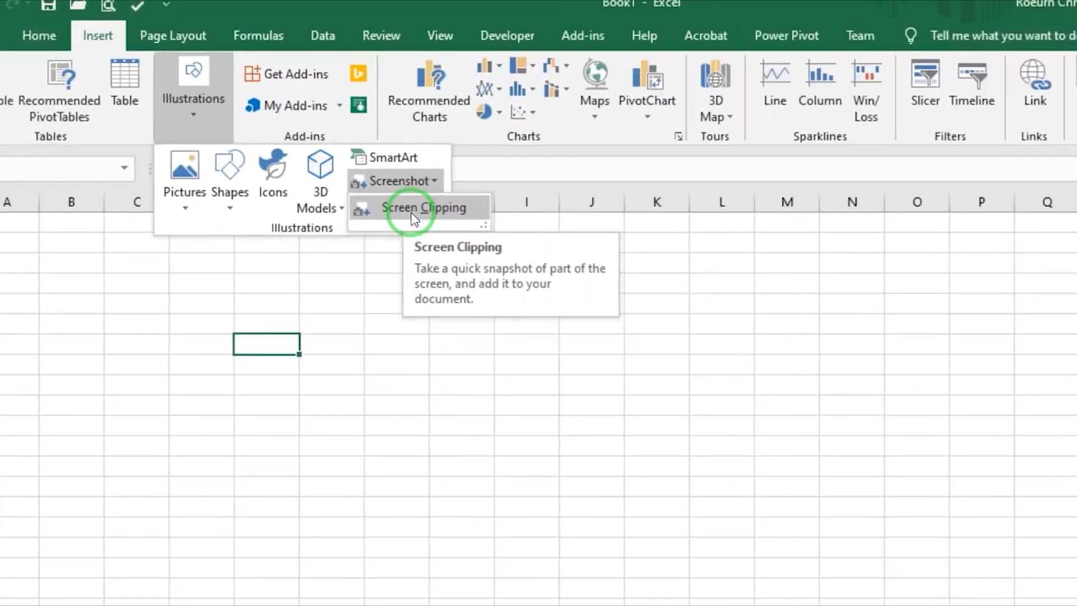
left_click(415, 209)
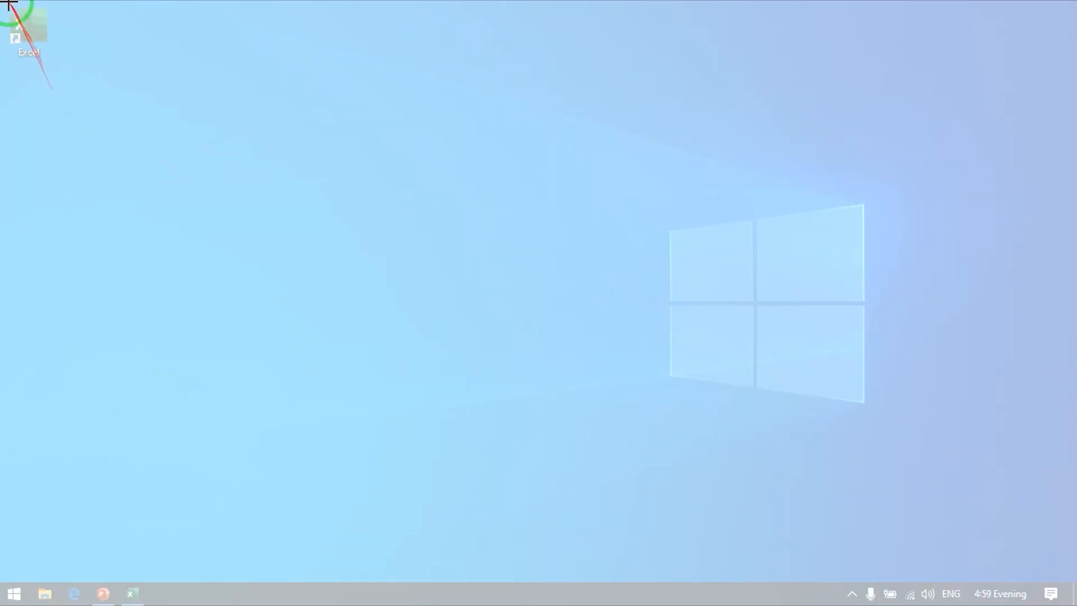
left_click_drag(2, 3, 68, 48)
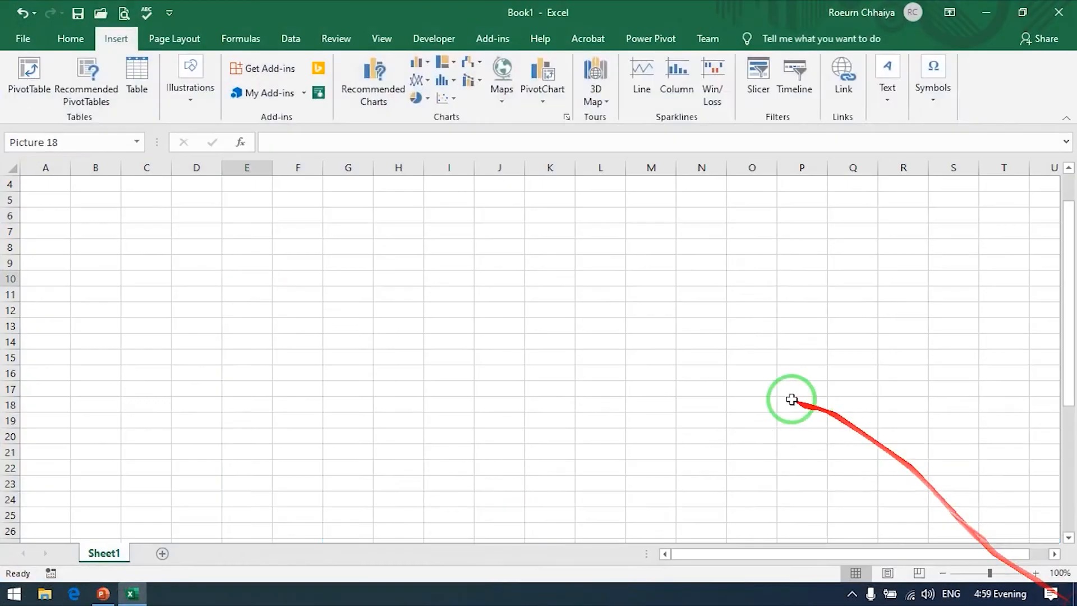
Step: Shrink the desktop clipping proportionally and position it over about columns B to M, rows 5 to 26
left_click_drag(791, 400, 391, 300)
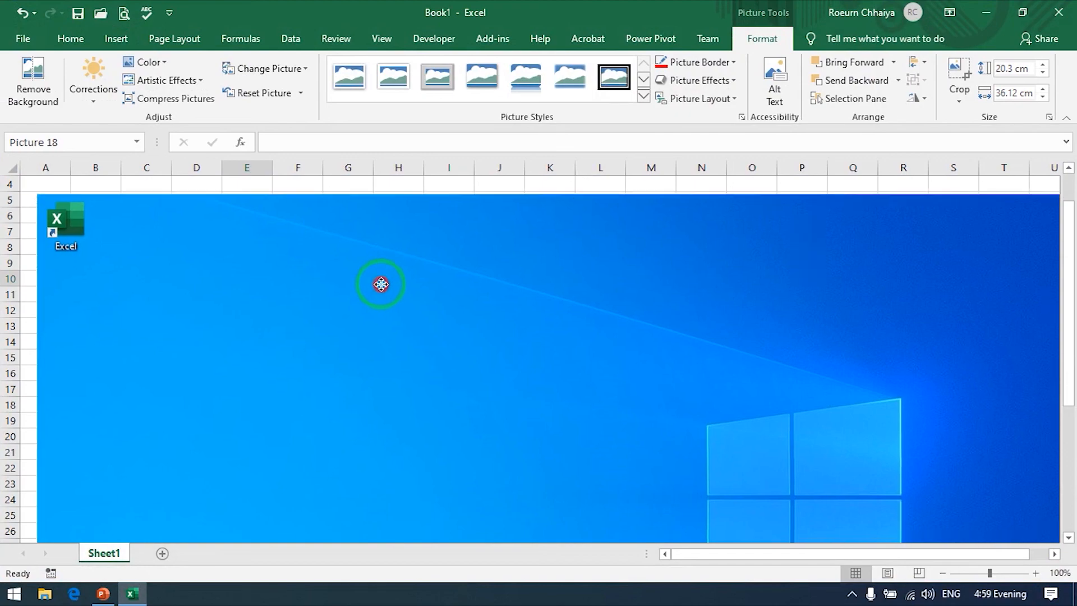
left_click_drag(41, 198, 555, 449)
left_click_drag(661, 498, 212, 238)
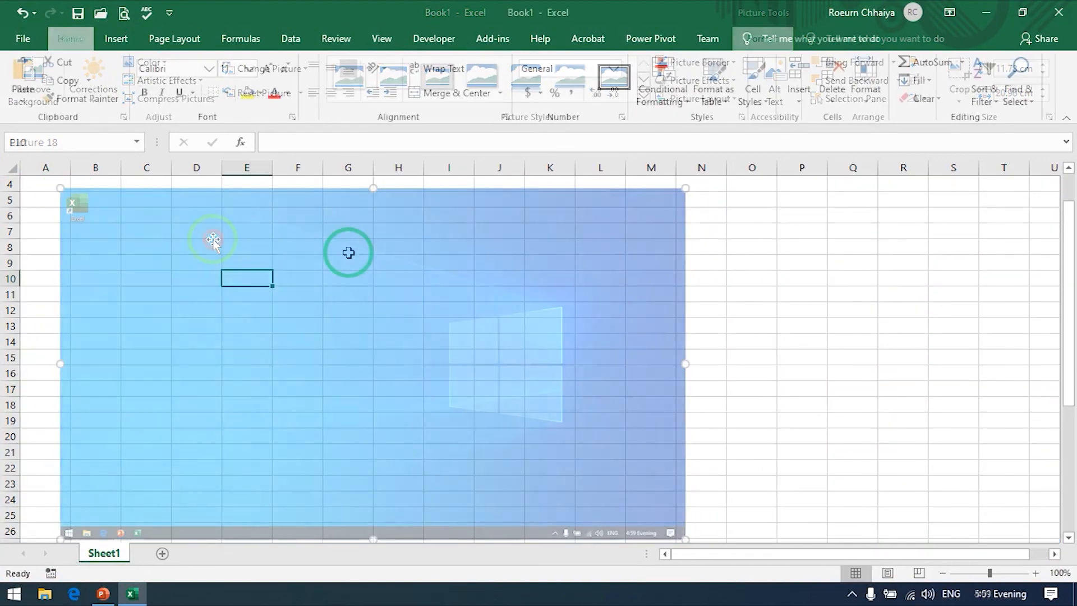